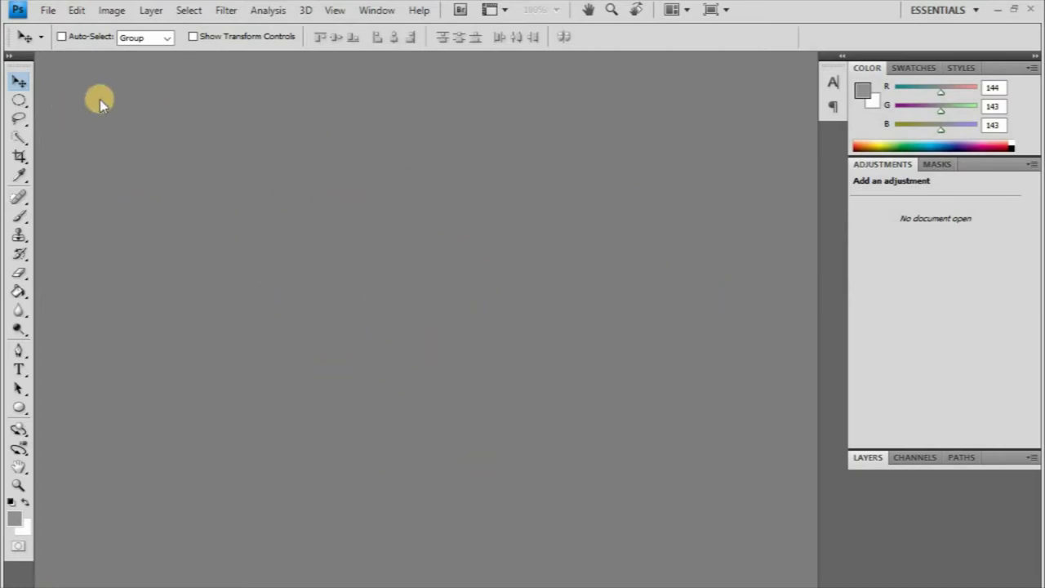
Open the File menu in the empty Photoshop workspace.
{"action": "left_click", "coordinate": [47, 12]}
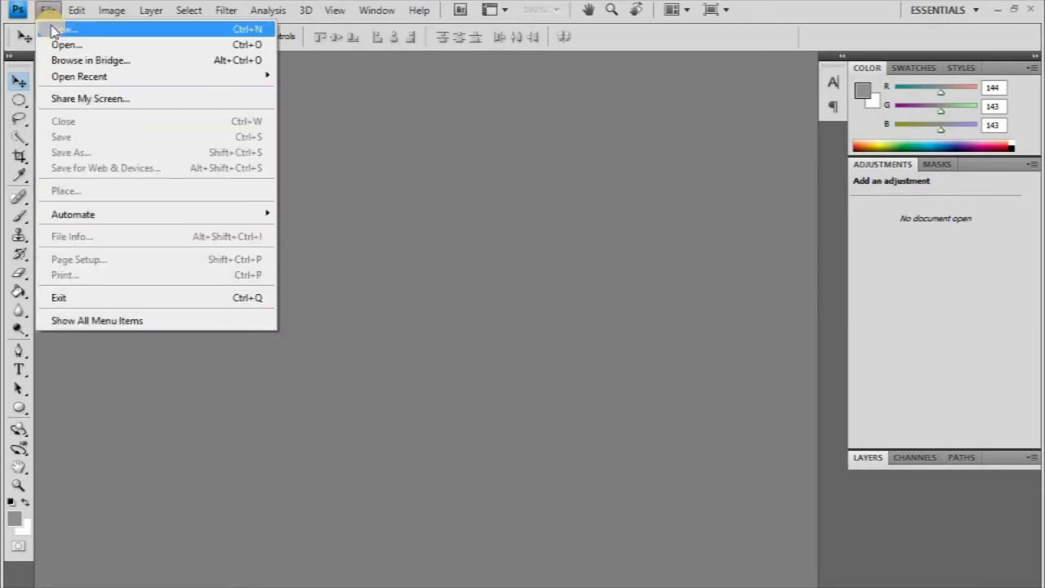
Start a new document sized 12 × 12 cm at 300 pixels/inch.
{"action": "left_click", "coordinate": [129, 31]}
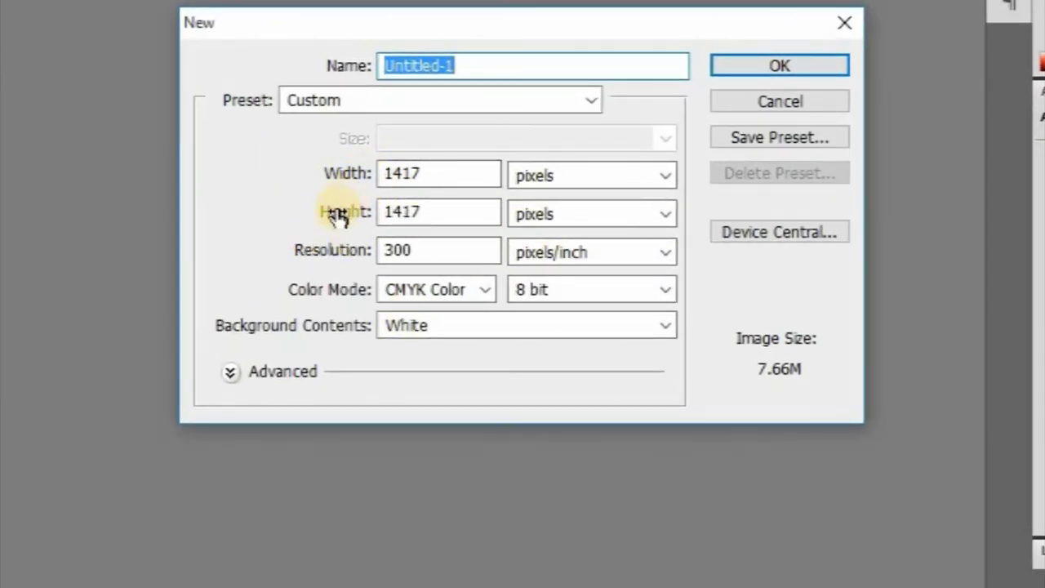
{"action": "left_click", "coordinate": [662, 176]}
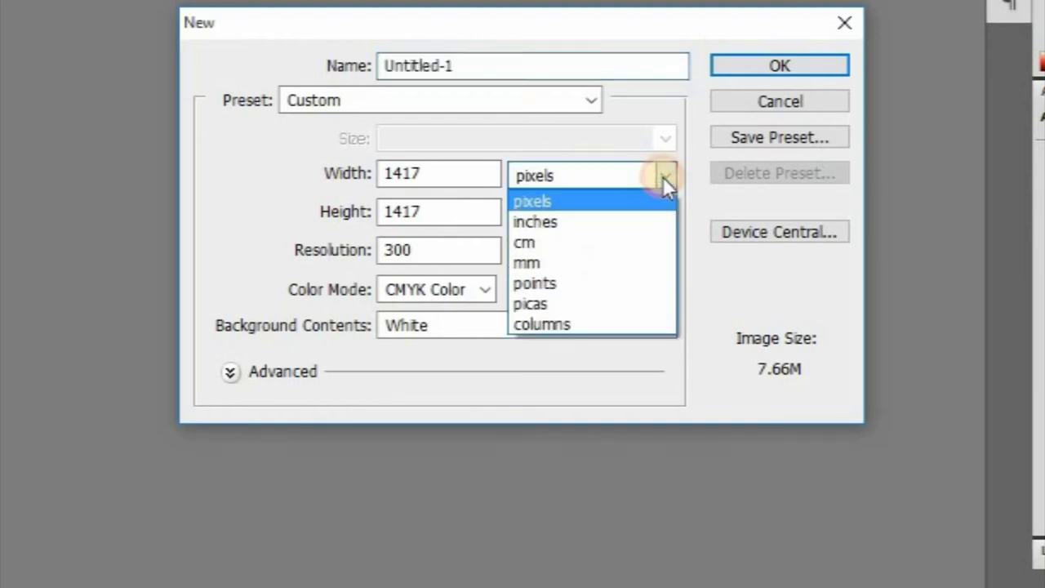
{"action": "left_click", "coordinate": [532, 241]}
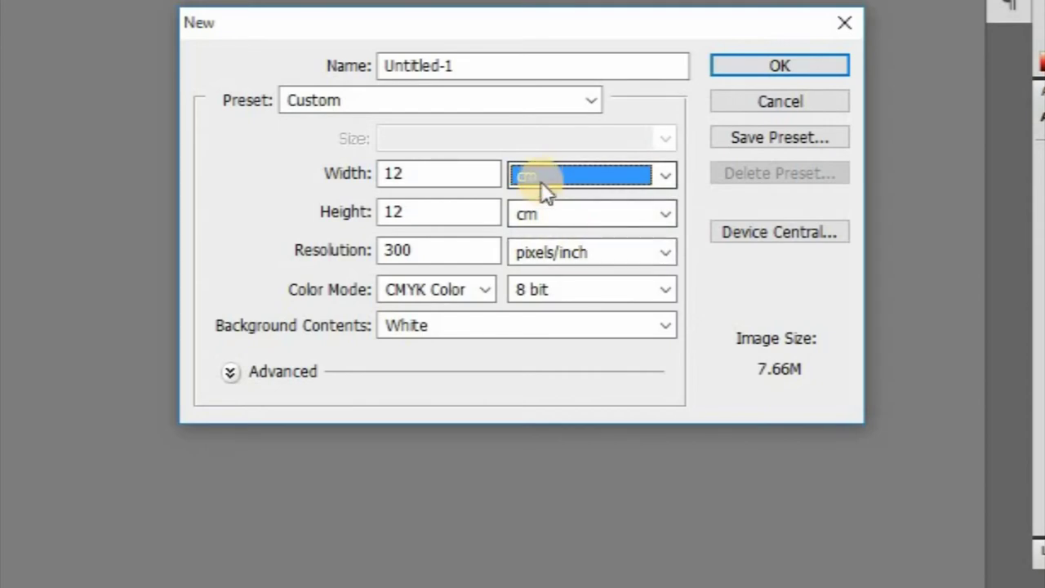
{"action": "double_click", "coordinate": [397, 173]}
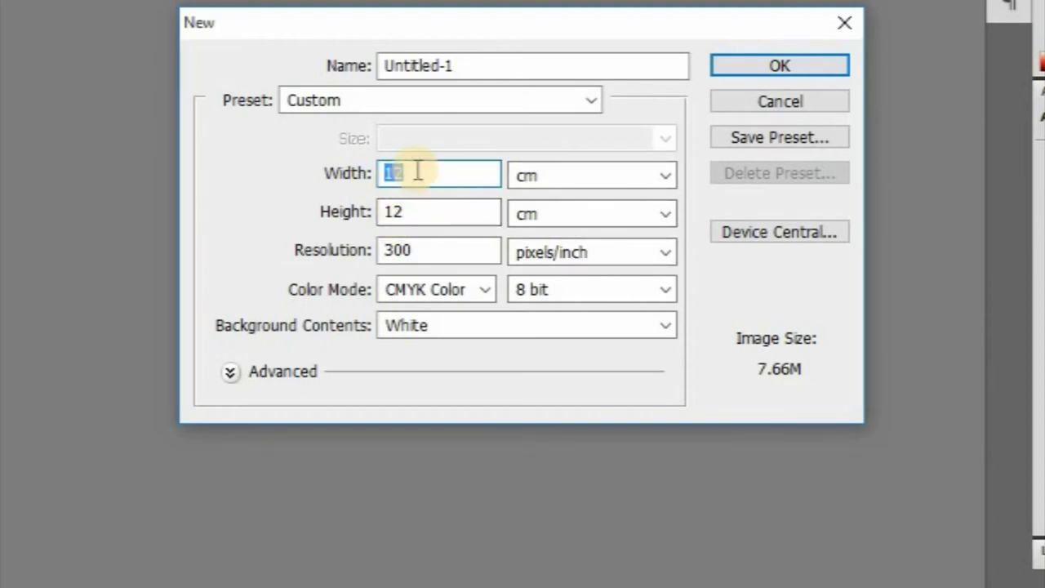
{"action": "left_click", "coordinate": [550, 181]}
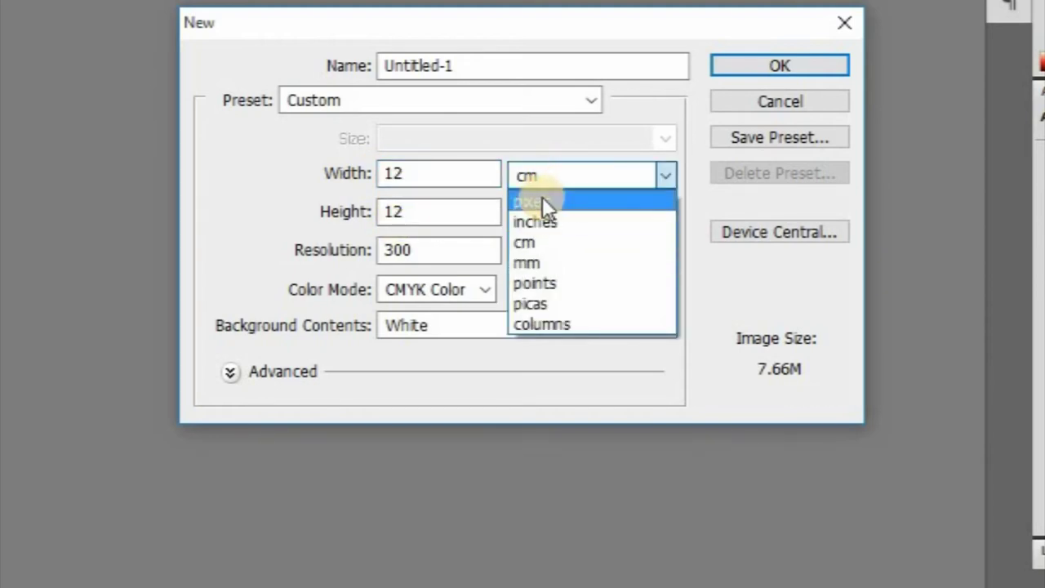
{"action": "left_click", "coordinate": [529, 242]}
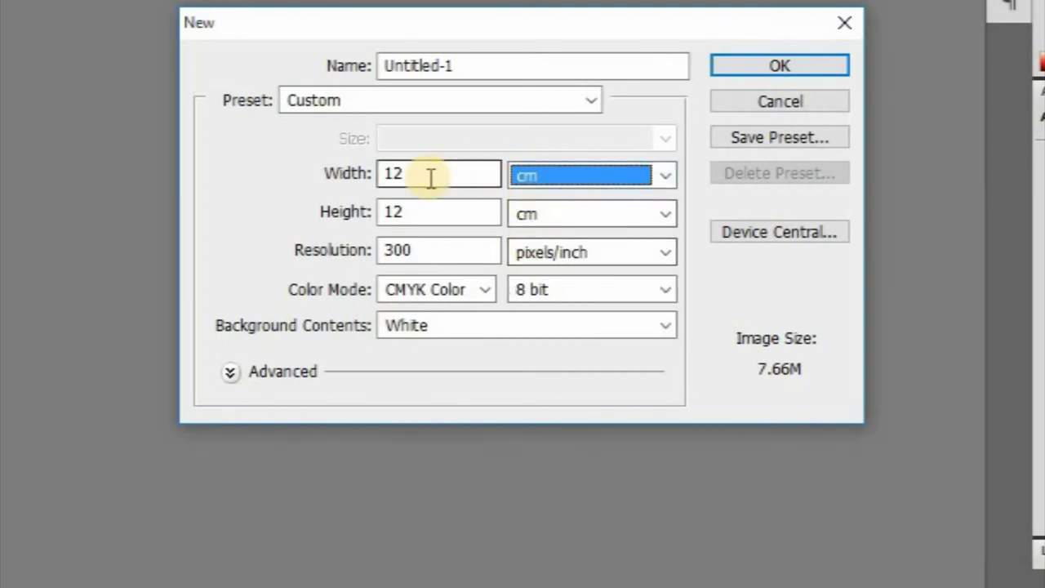
{"action": "double_click", "coordinate": [401, 174]}
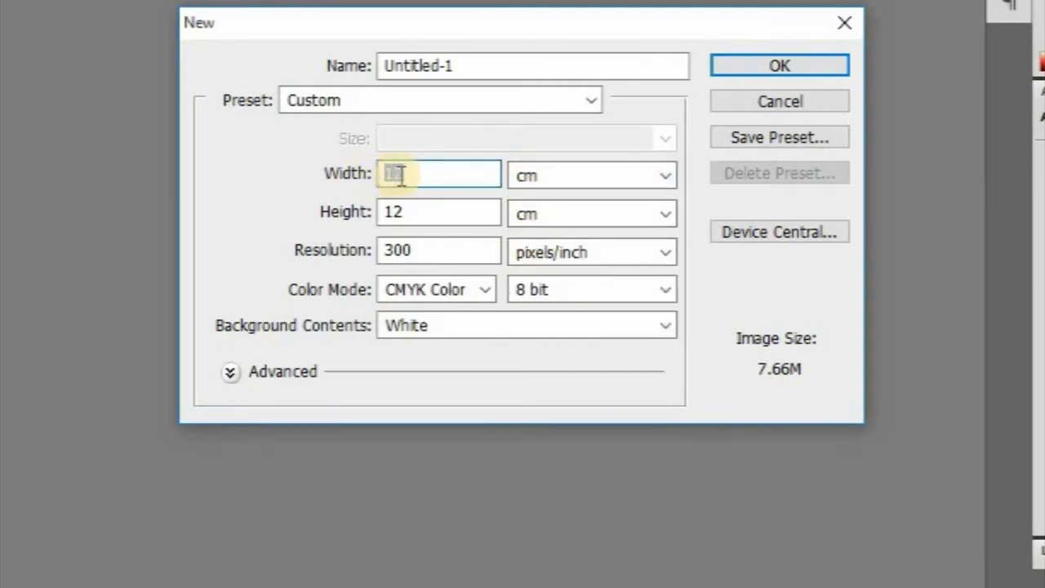
{"action": "type", "text": "12"}
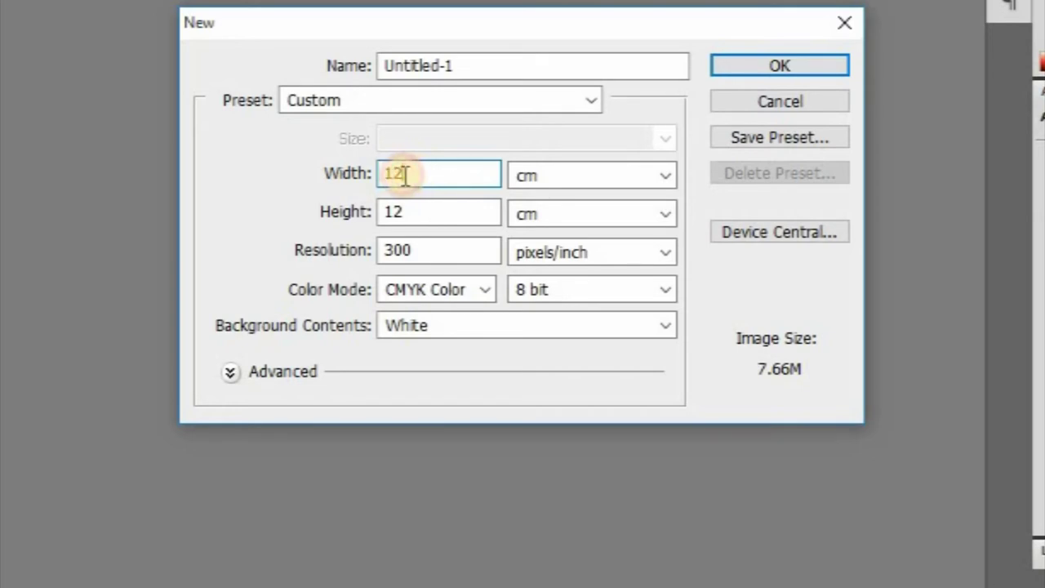
{"action": "left_click", "coordinate": [396, 212]}
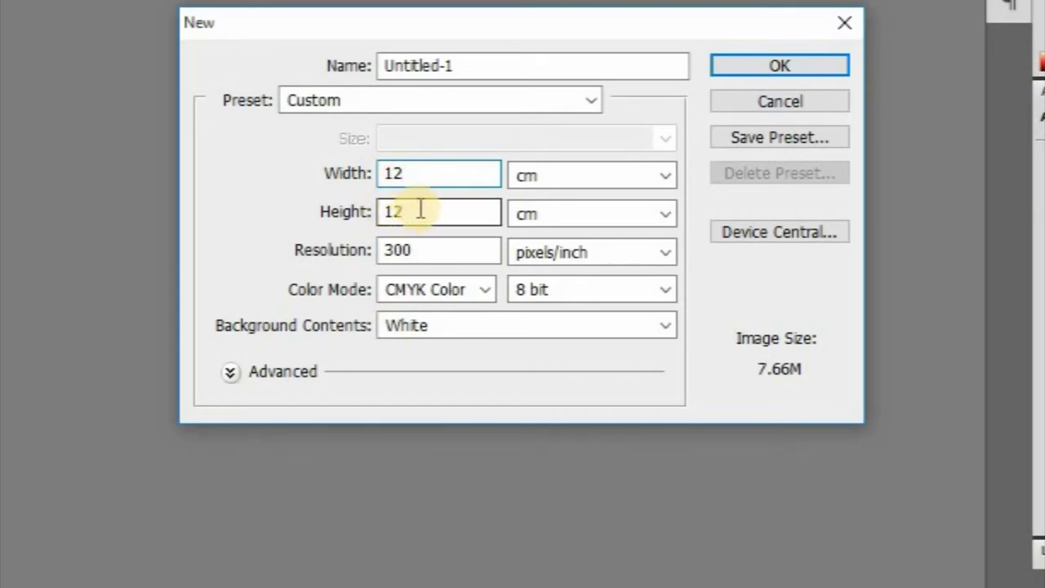
{"action": "left_click", "coordinate": [397, 173]}
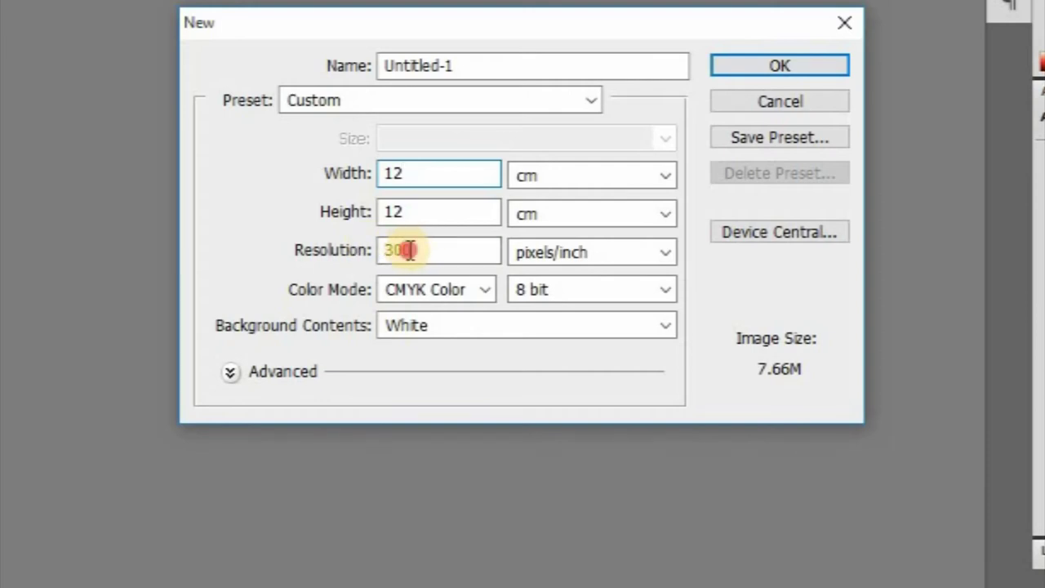
{"action": "left_click_drag", "start_coordinate": [408, 249], "coordinate": [361, 249]}
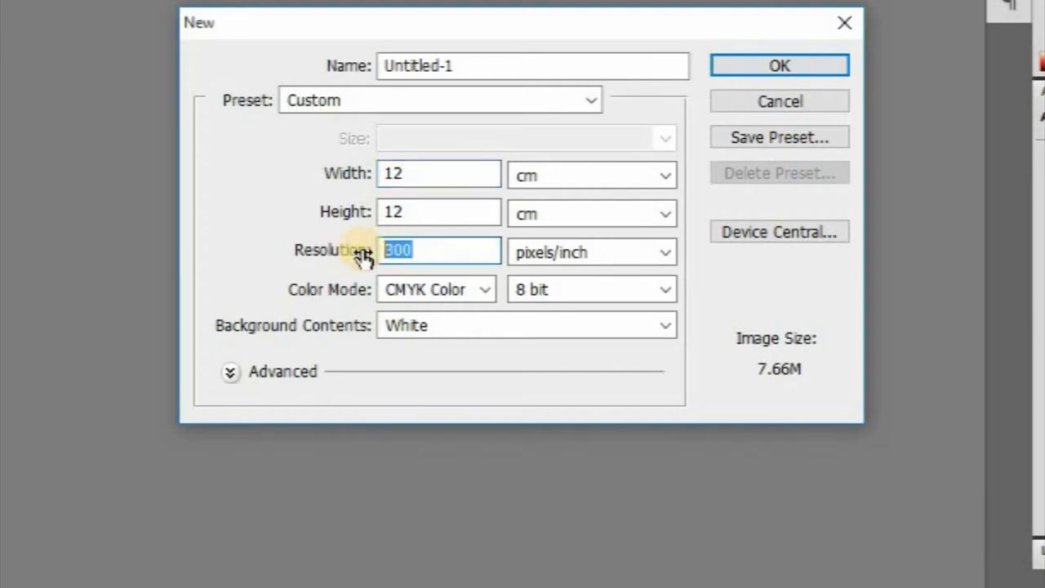
{"action": "left_click", "coordinate": [403, 249]}
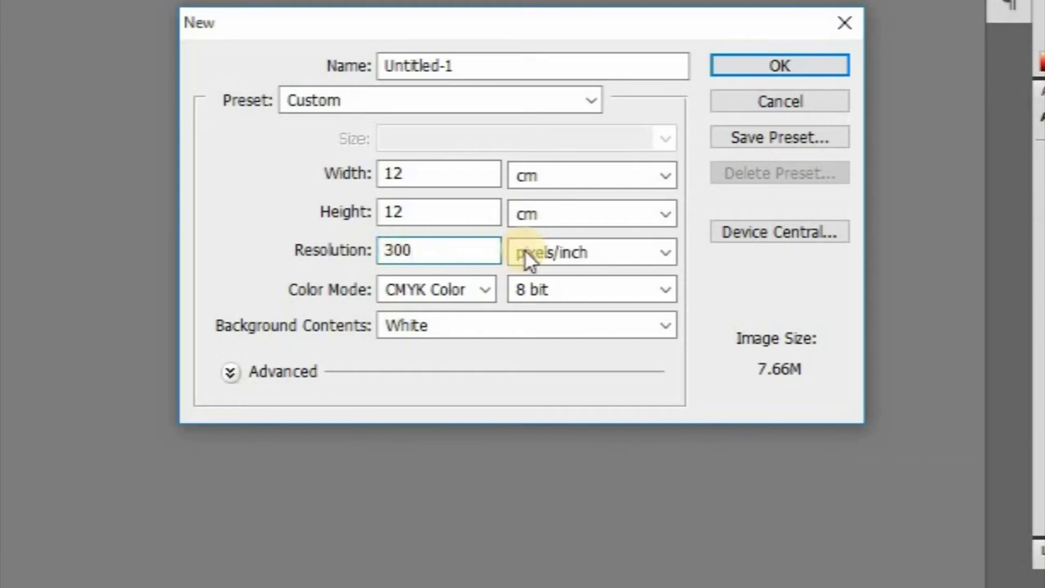
Keep CMYK Color mode and the name Untitled-1, and create the document.
{"action": "left_click", "coordinate": [481, 289]}
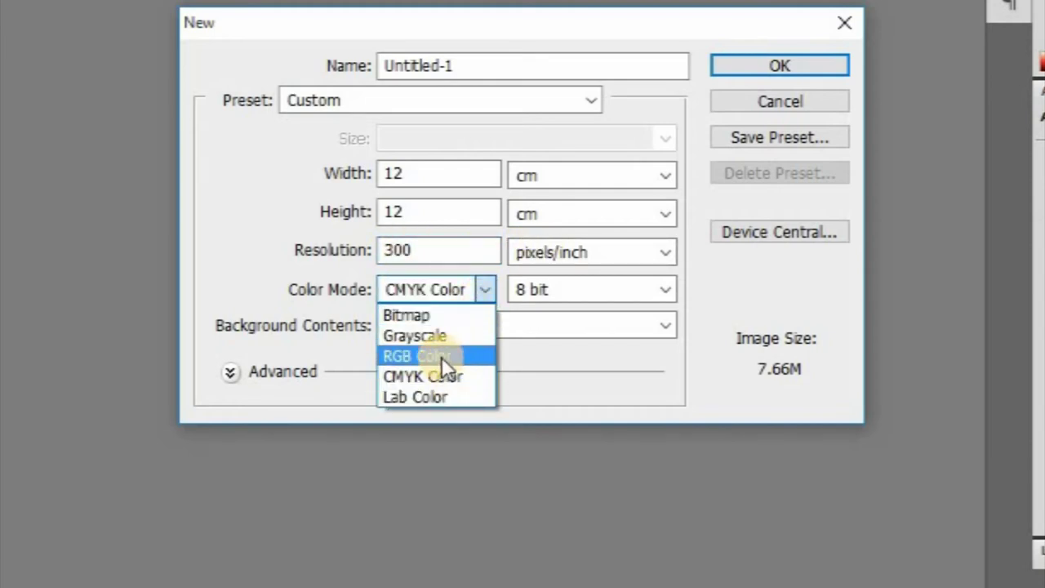
{"action": "left_click", "coordinate": [441, 356]}
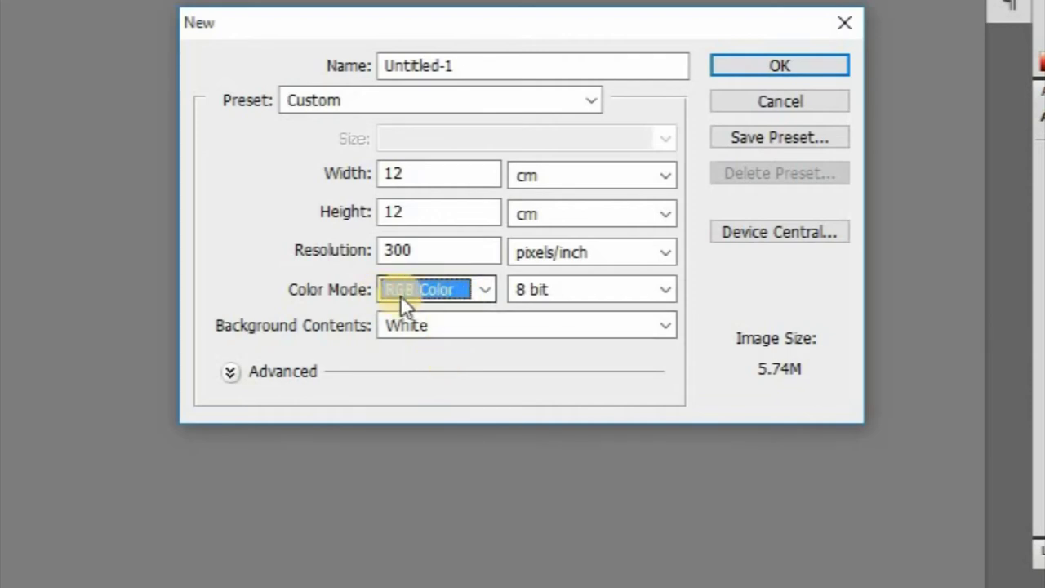
{"action": "left_click", "coordinate": [483, 290]}
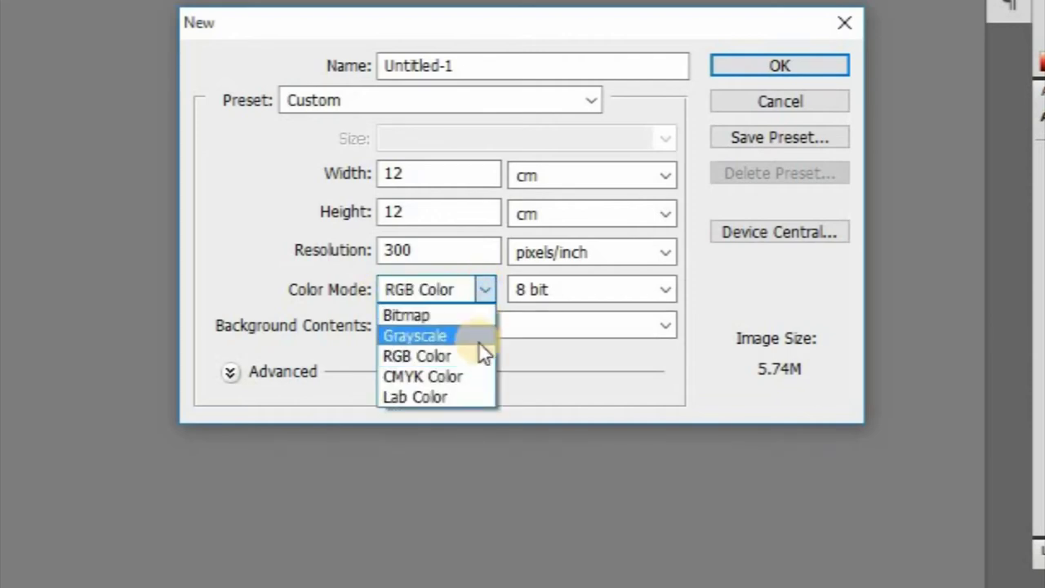
{"action": "left_click", "coordinate": [455, 376]}
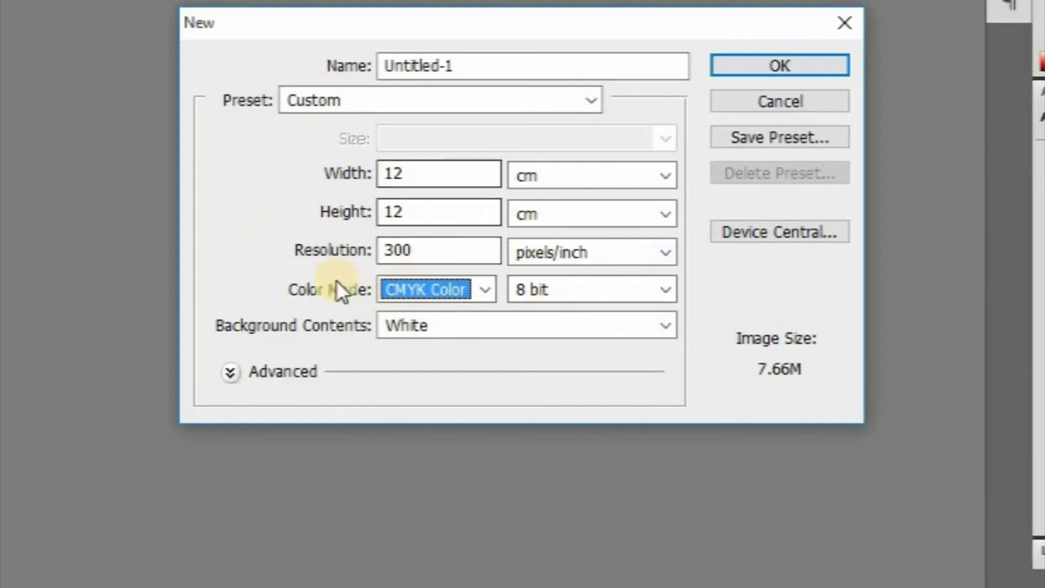
{"action": "mouse_move", "coordinate": [461, 62]}
{"action": "left_mouse_down"}
{"action": "mouse_move", "coordinate": [367, 63]}
{"action": "mouse_move", "coordinate": [464, 68]}
{"action": "left_mouse_up"}
{"action": "left_click", "coordinate": [462, 67]}
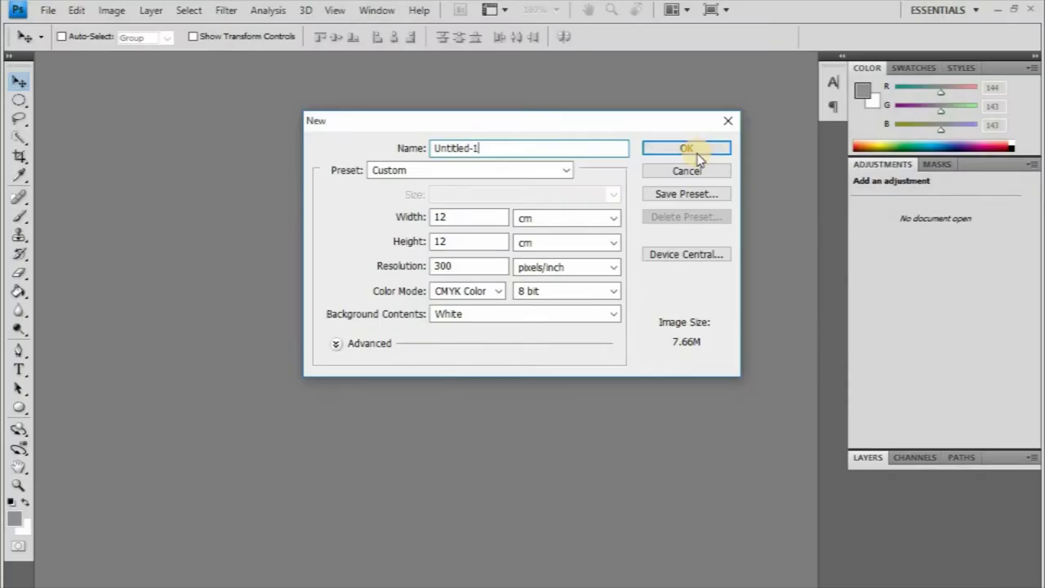
{"action": "left_click", "coordinate": [686, 148]}
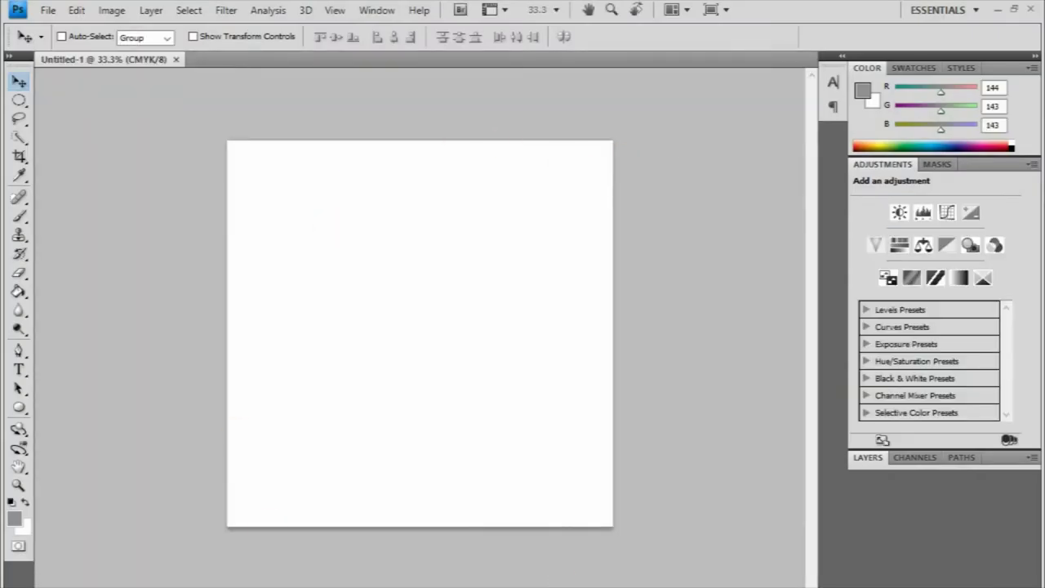
Add a new empty layer named Layer 1 via Layer > New > Layer.
{"action": "left_click", "coordinate": [915, 462]}
{"action": "left_click", "coordinate": [870, 456]}
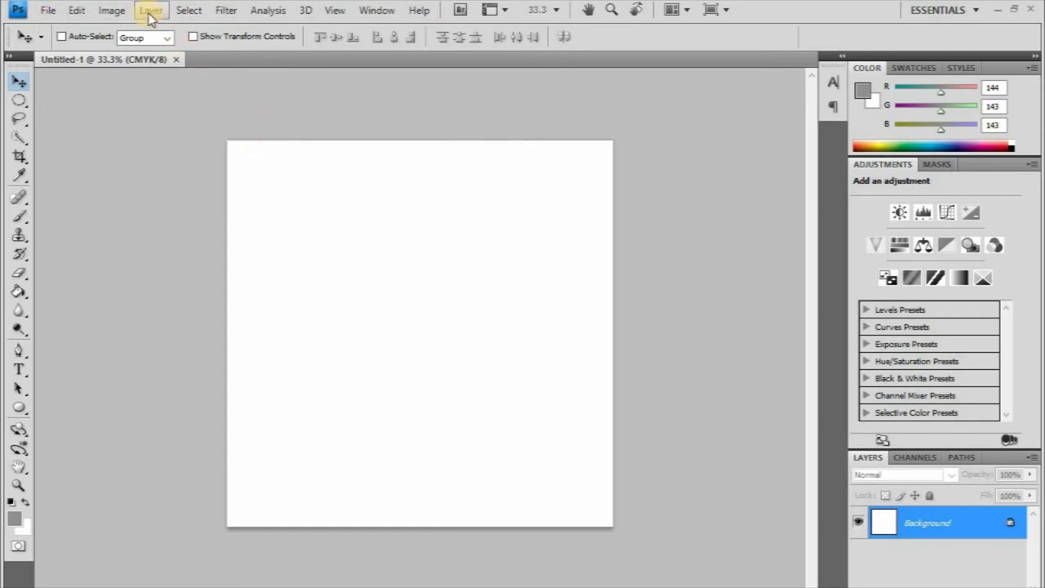
{"action": "left_click", "coordinate": [149, 12]}
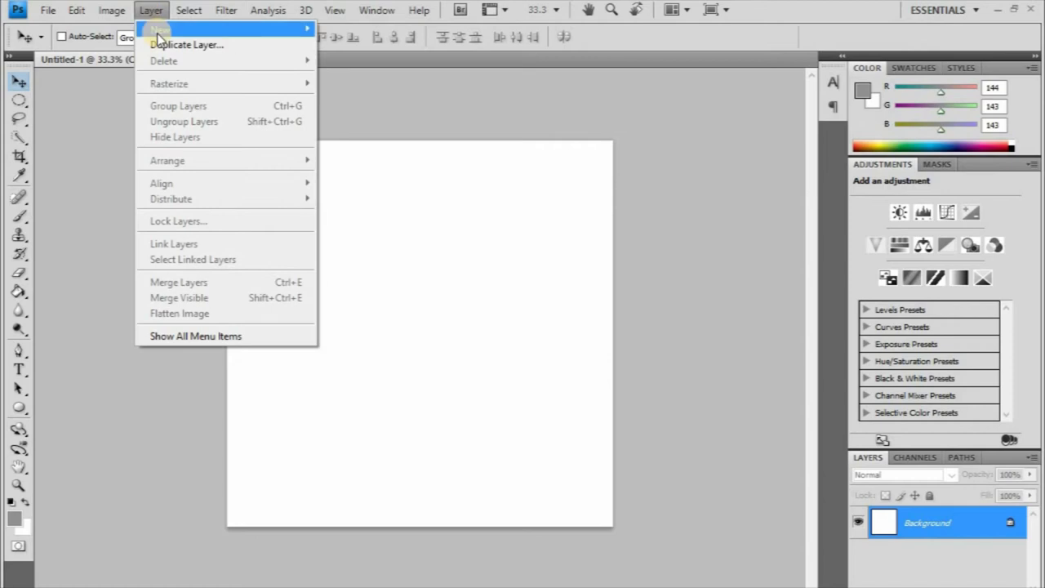
{"action": "mouse_move", "coordinate": [187, 33]}
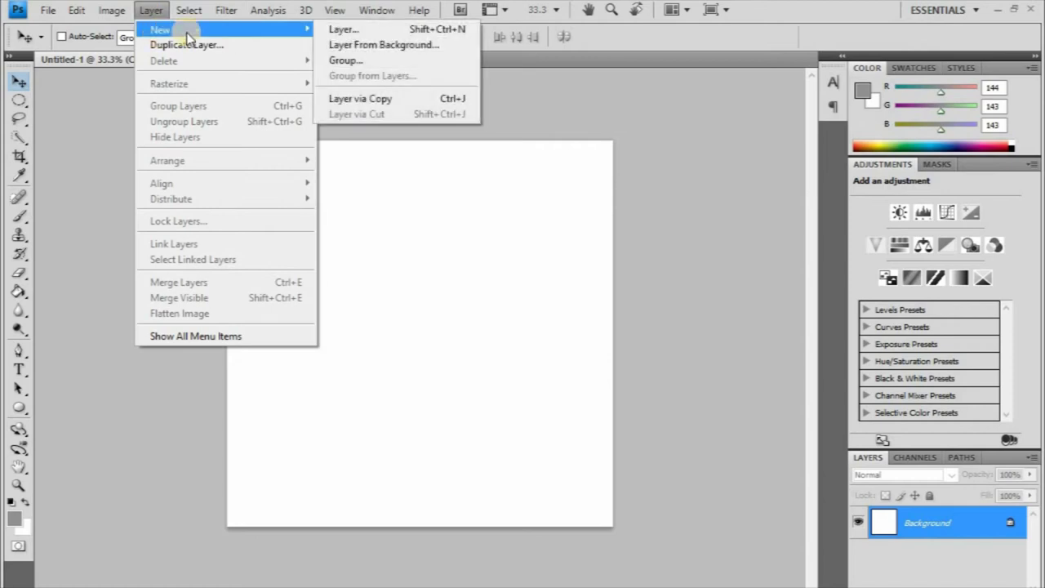
{"action": "left_click", "coordinate": [387, 32]}
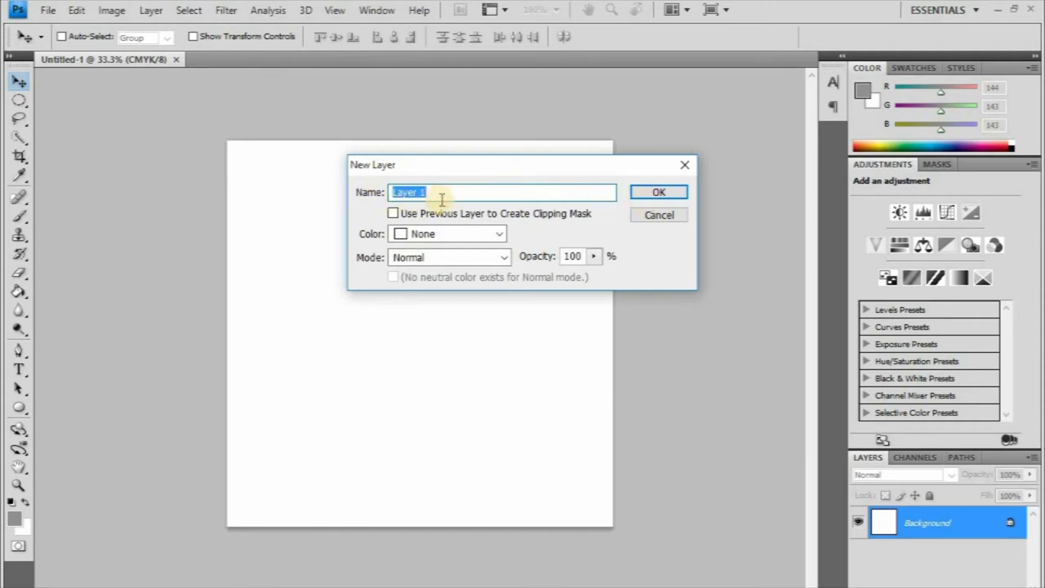
{"action": "left_click", "coordinate": [662, 200]}
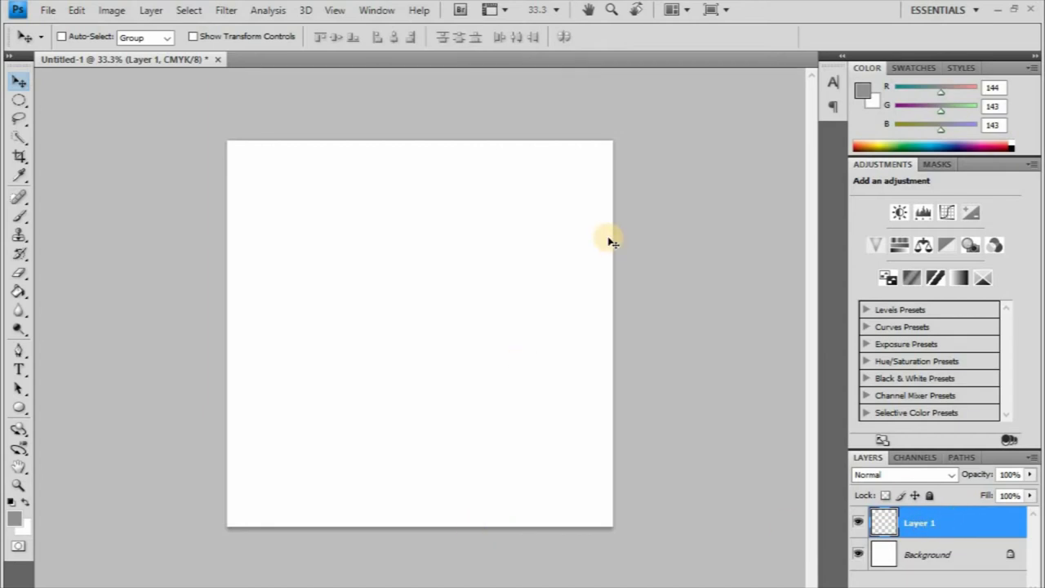
Choose the Elliptical Marquee with Fixed Size style at 12 cm width and 12 cm height.
{"action": "left_click", "coordinate": [20, 107]}
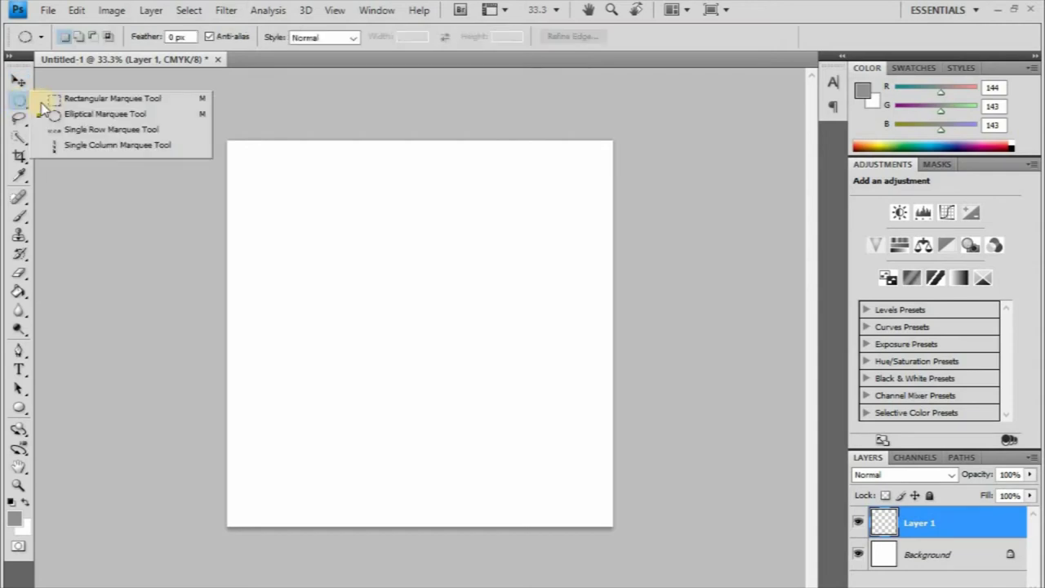
{"action": "left_click", "coordinate": [93, 116]}
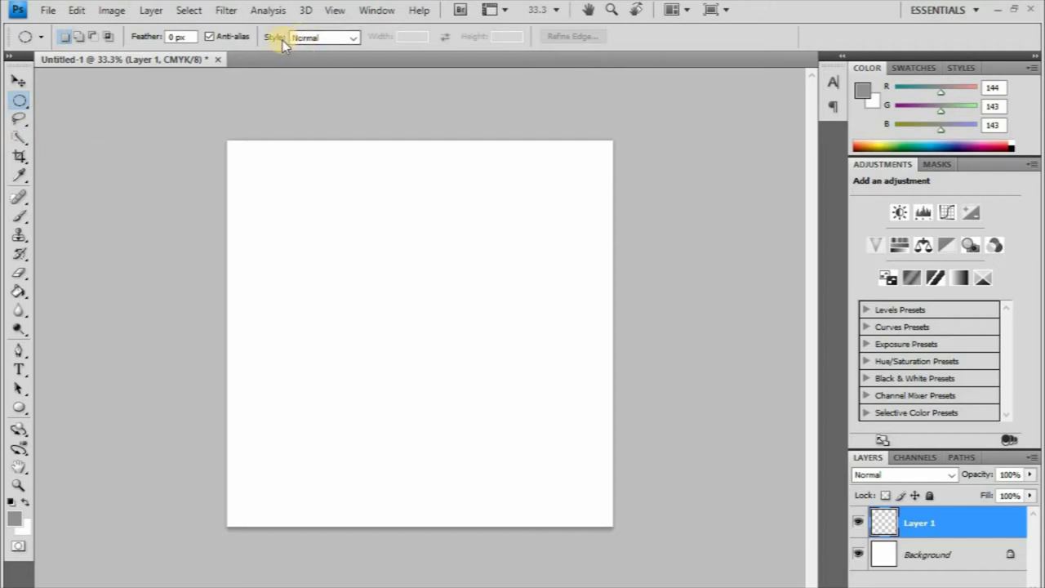
{"action": "left_click", "coordinate": [352, 41]}
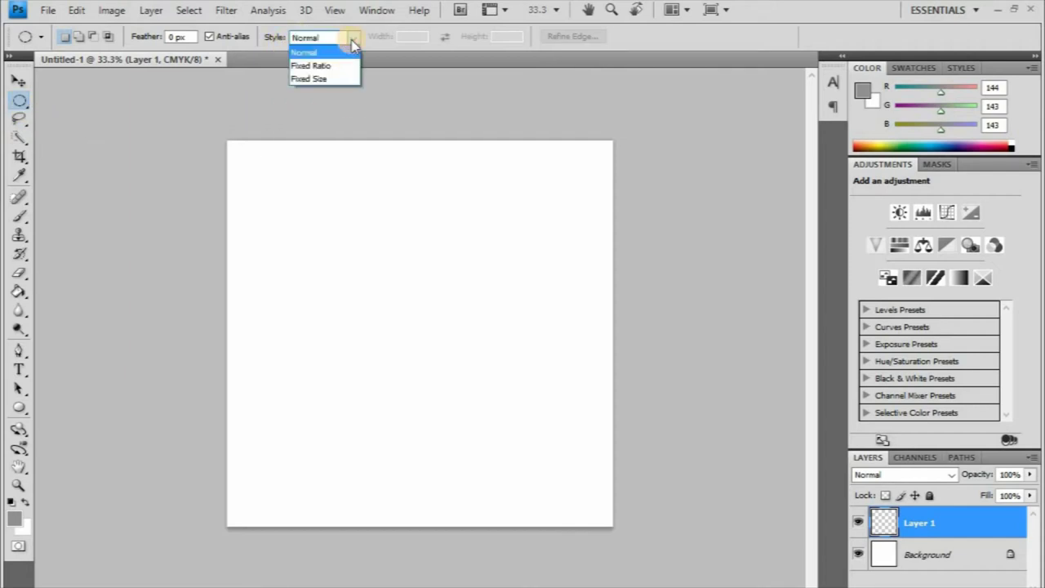
{"action": "left_click", "coordinate": [318, 80]}
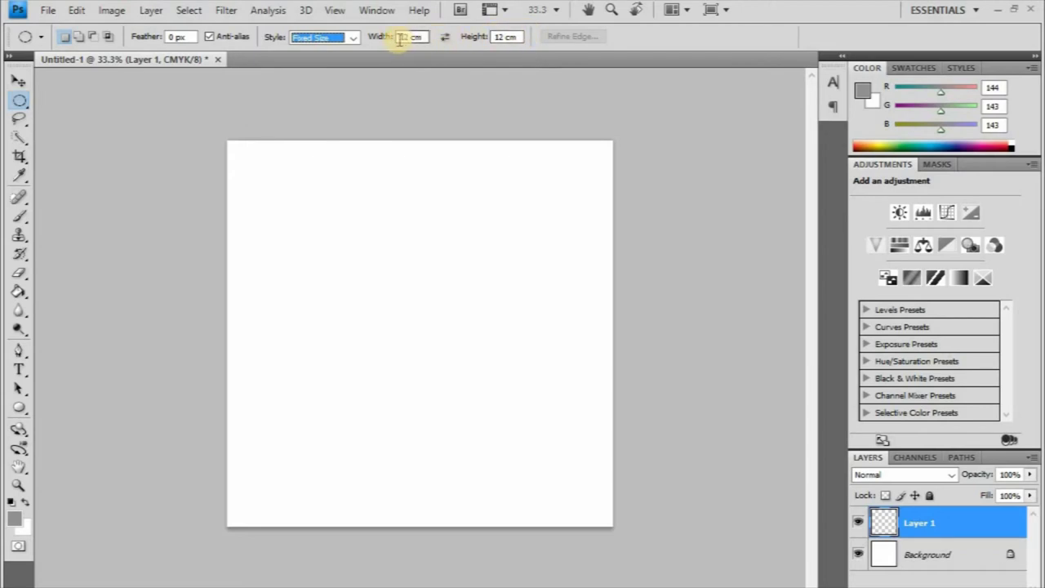
{"action": "left_click", "coordinate": [504, 39]}
{"action": "left_click", "coordinate": [522, 41]}
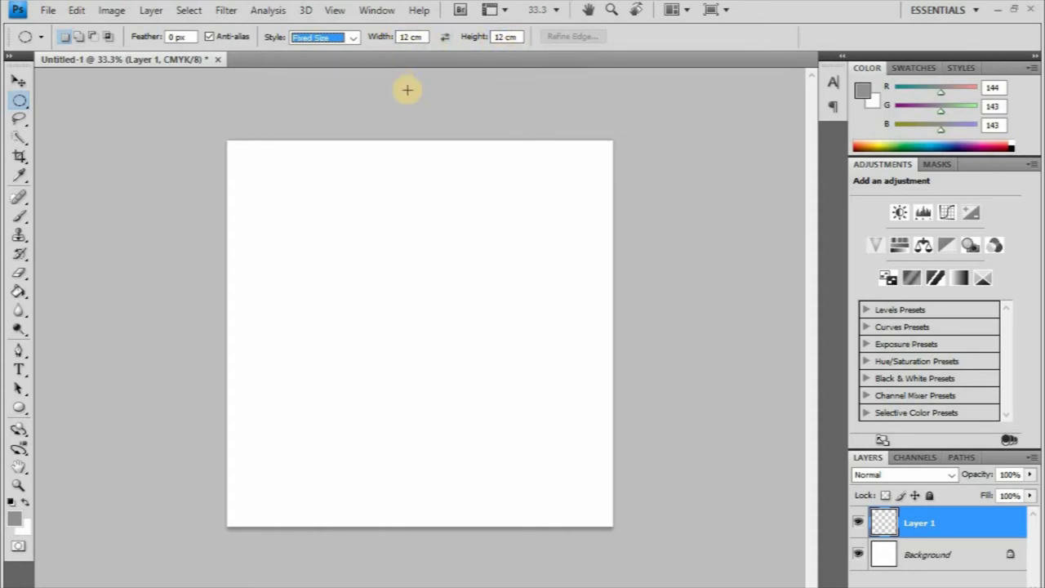
{"action": "left_click", "coordinate": [416, 37]}
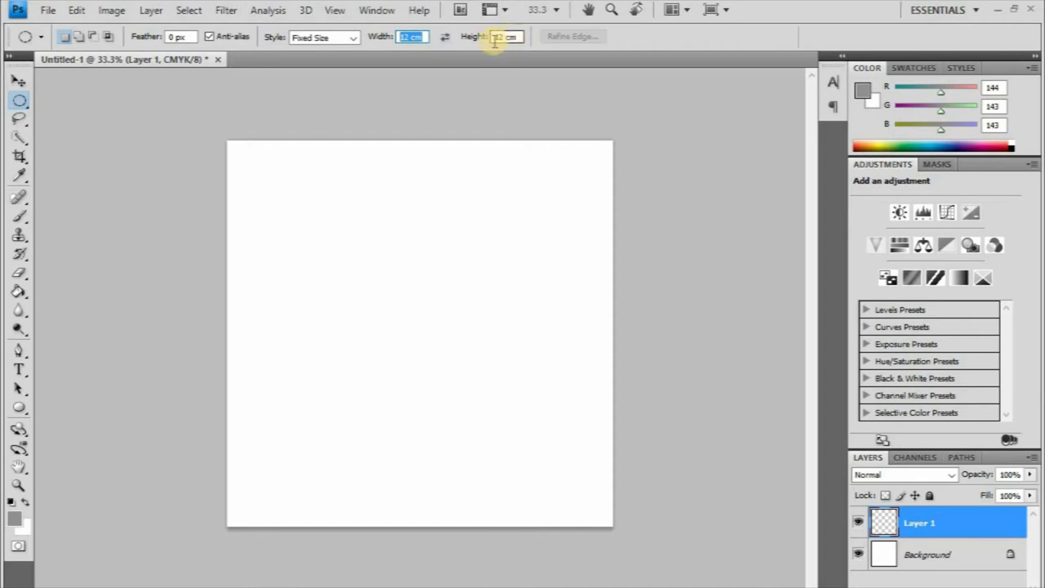
{"action": "left_click", "coordinate": [412, 38]}
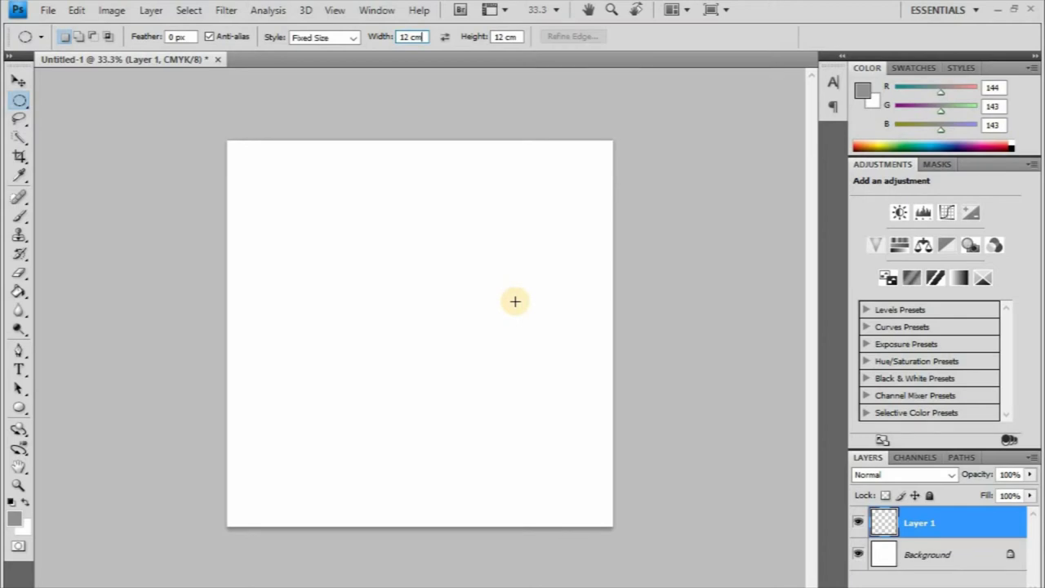
Place the 12 × 12 cm circular selection and align it to the canvas's top-left corner.
{"action": "left_click", "coordinate": [255, 191]}
{"action": "left_click_drag", "start_coordinate": [255, 190], "coordinate": [229, 153]}
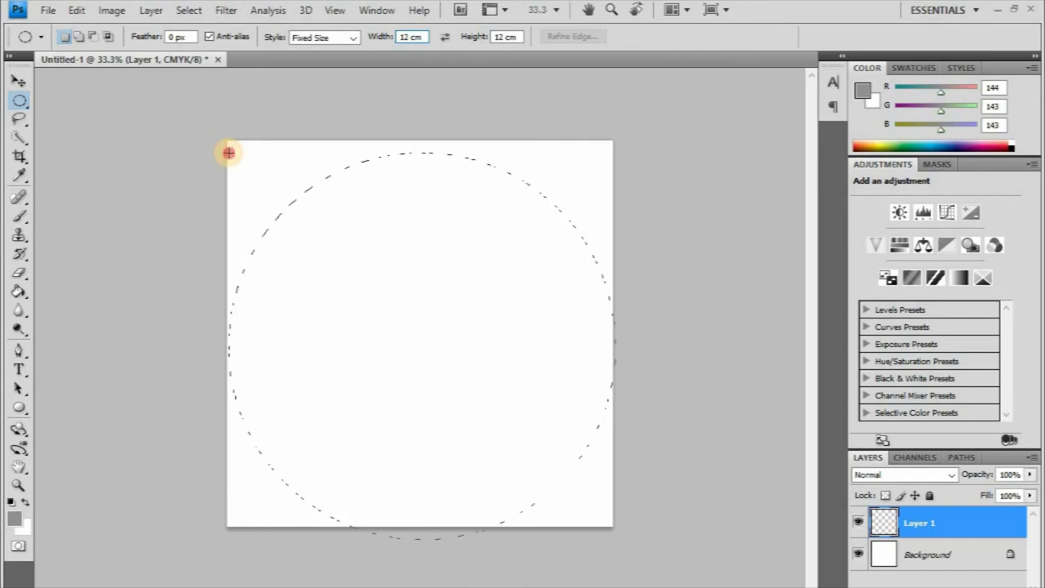
{"action": "left_click", "coordinate": [227, 145]}
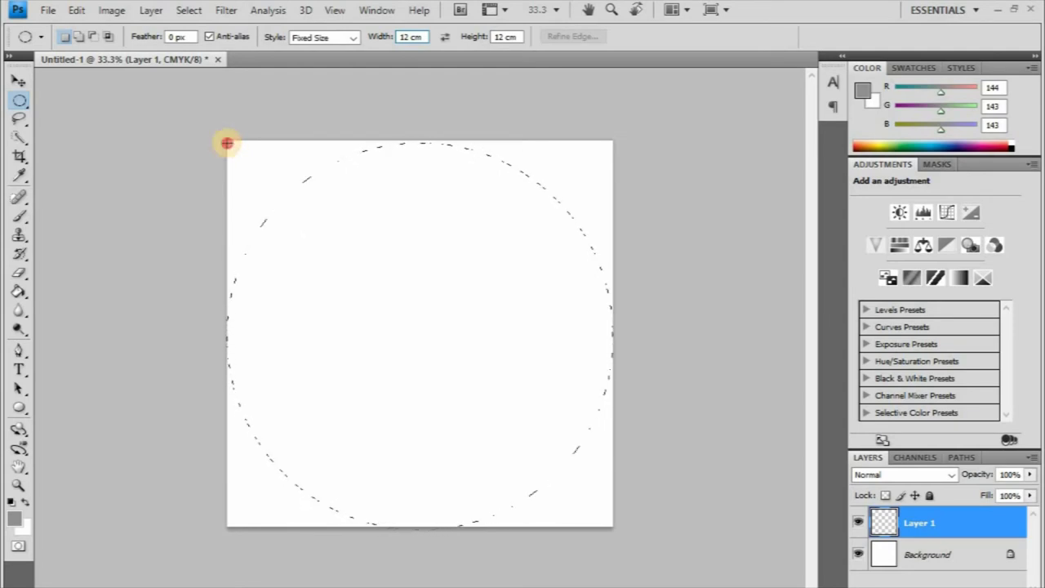
{"action": "mouse_move", "coordinate": [227, 143]}
{"action": "left_mouse_down"}
{"action": "mouse_move", "coordinate": [217, 114]}
{"action": "mouse_move", "coordinate": [223, 141]}
{"action": "left_mouse_up"}
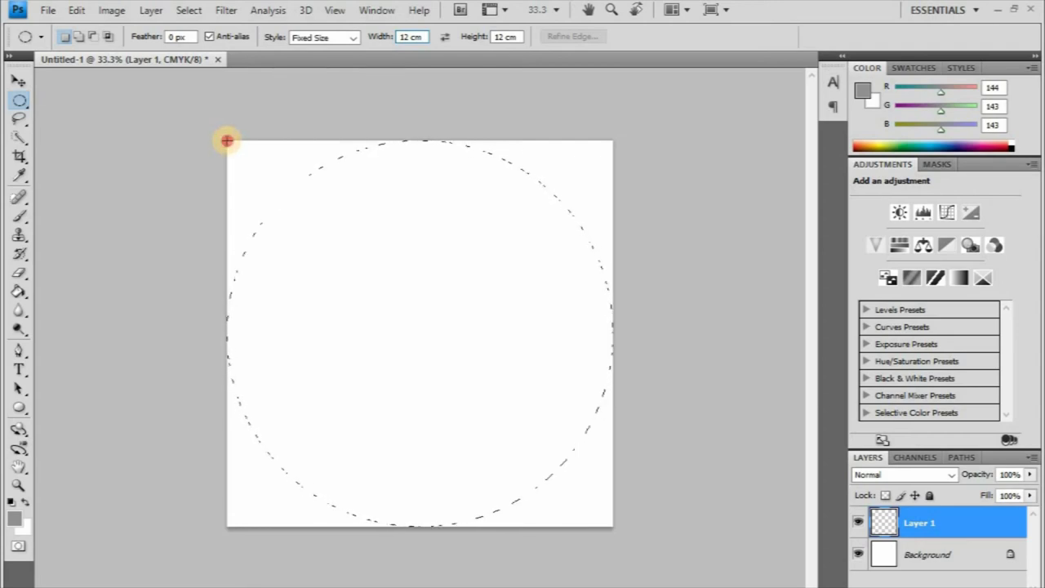
{"action": "left_click", "coordinate": [227, 140]}
{"action": "left_click", "coordinate": [227, 141]}
{"action": "key", "text": "shift"}
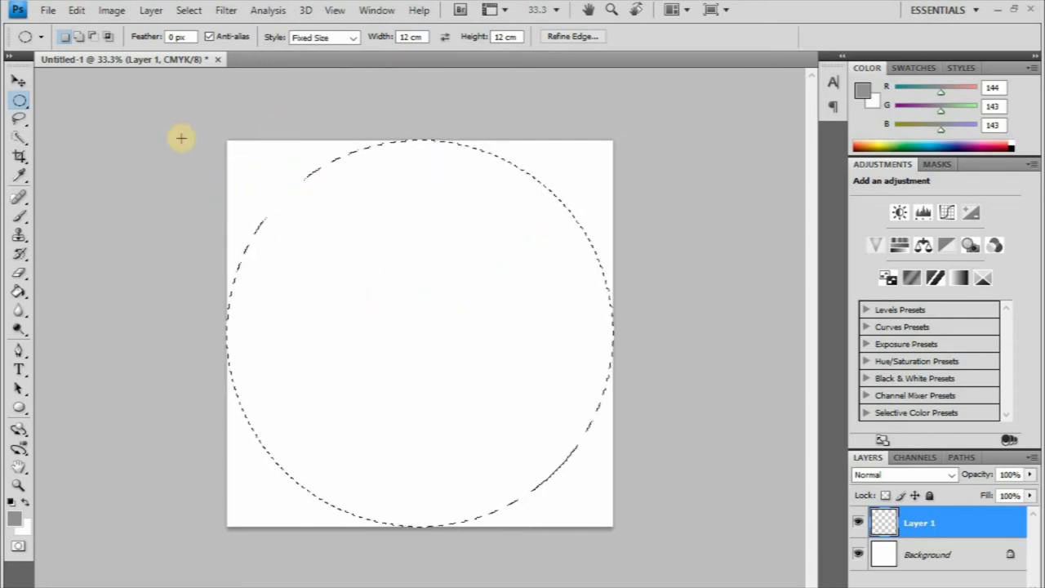
Invert the selection with Select > Inverse so the area outside the circle is selected.
{"action": "left_click", "coordinate": [189, 11]}
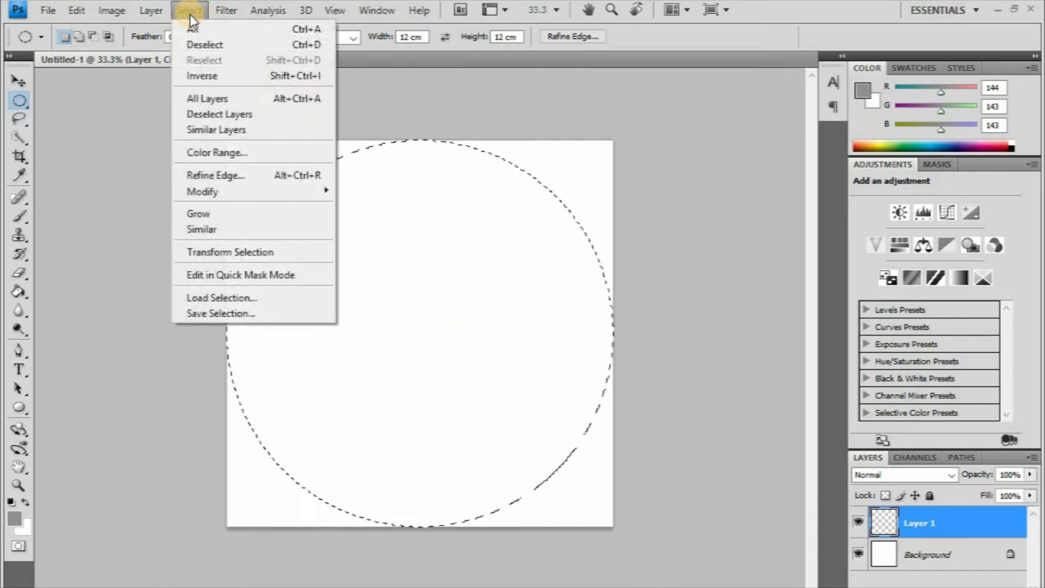
{"action": "left_click", "coordinate": [204, 76]}
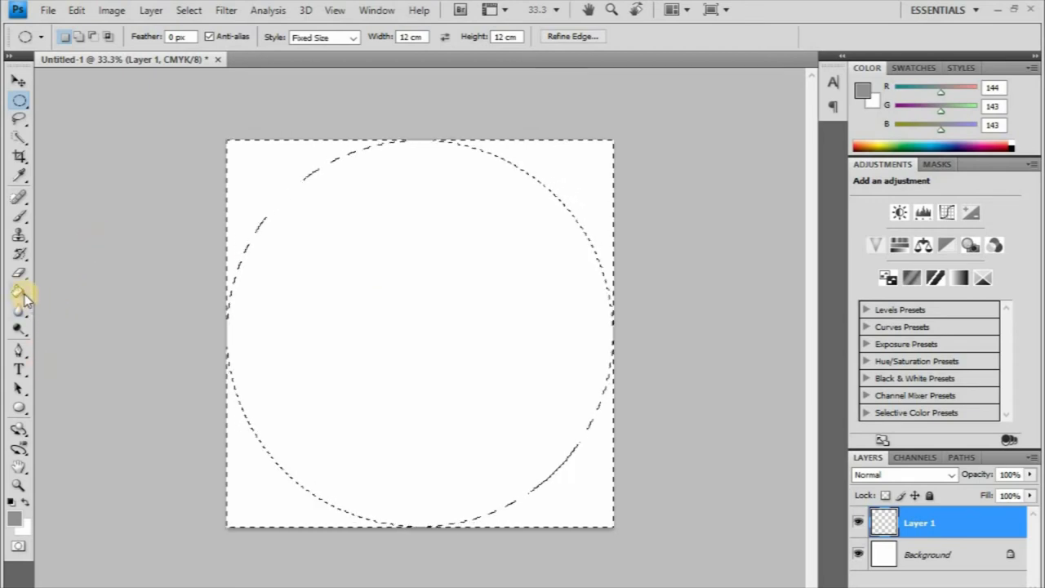
{"action": "left_click_drag", "start_coordinate": [19, 291], "coordinate": [102, 312]}
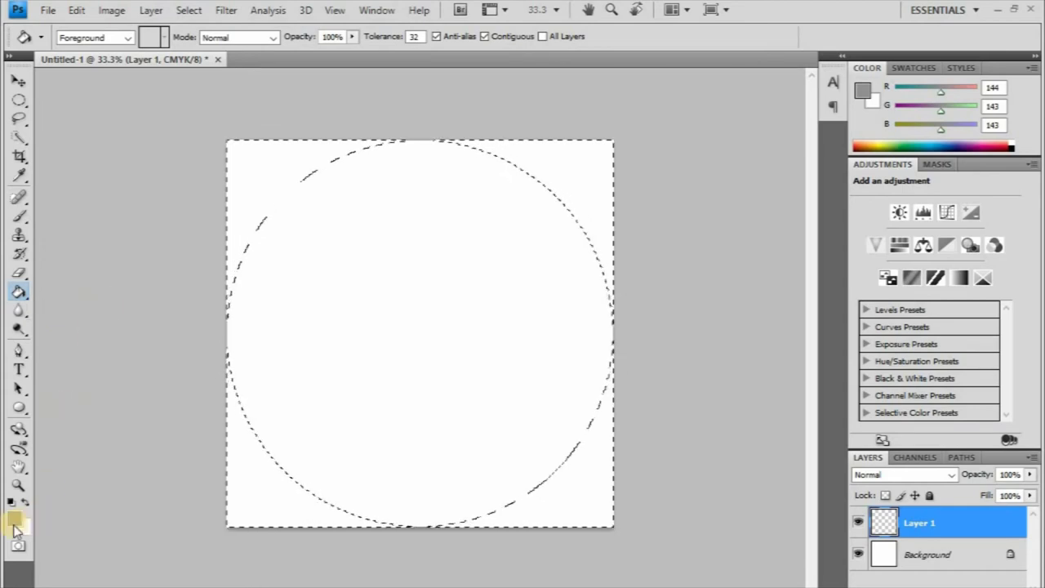
Fill the area outside the circle with a grey foreground colour.
{"action": "left_click", "coordinate": [14, 518]}
{"action": "mouse_move", "coordinate": [514, 281]}
{"action": "left_mouse_down"}
{"action": "mouse_move", "coordinate": [504, 291]}
{"action": "mouse_move", "coordinate": [734, 151]}
{"action": "mouse_move", "coordinate": [550, 181]}
{"action": "mouse_move", "coordinate": [511, 226]}
{"action": "mouse_move", "coordinate": [511, 250]}
{"action": "left_mouse_up"}
{"action": "left_click", "coordinate": [902, 139]}
{"action": "key", "text": "g"}
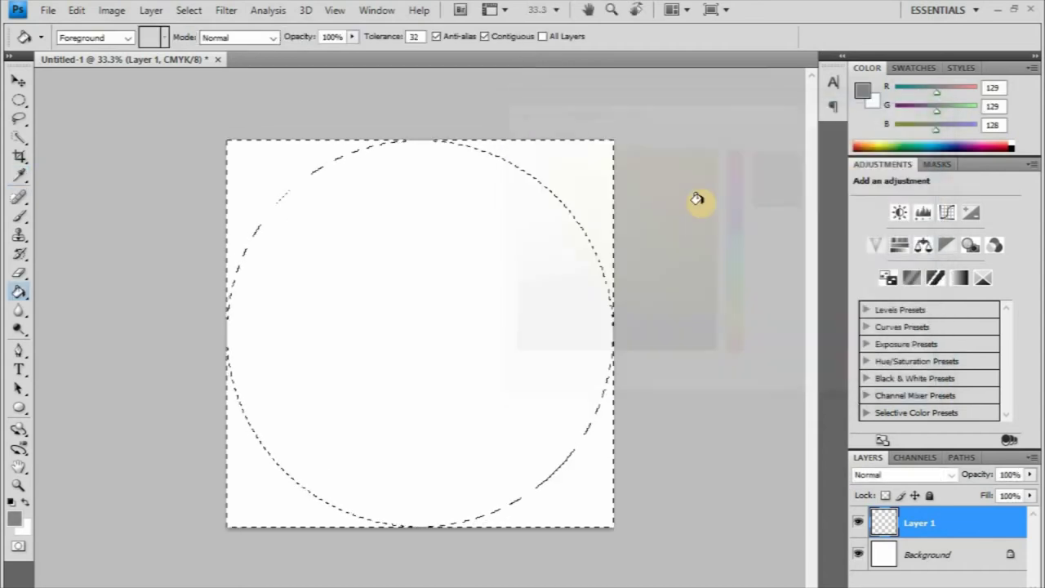
{"action": "left_click", "coordinate": [249, 167]}
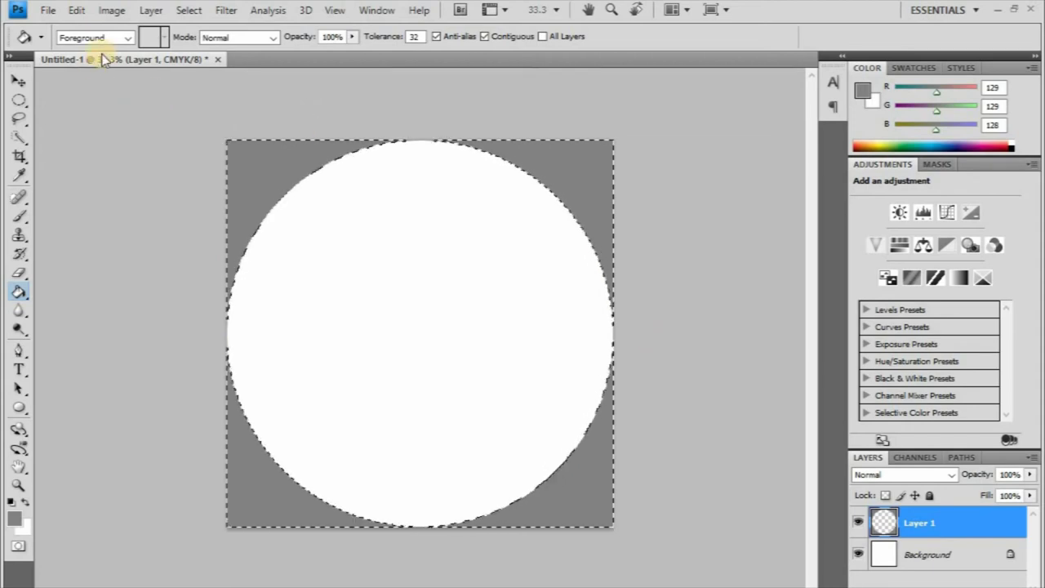
Clear the selection and switch to the Move tool.
{"action": "left_click", "coordinate": [191, 12]}
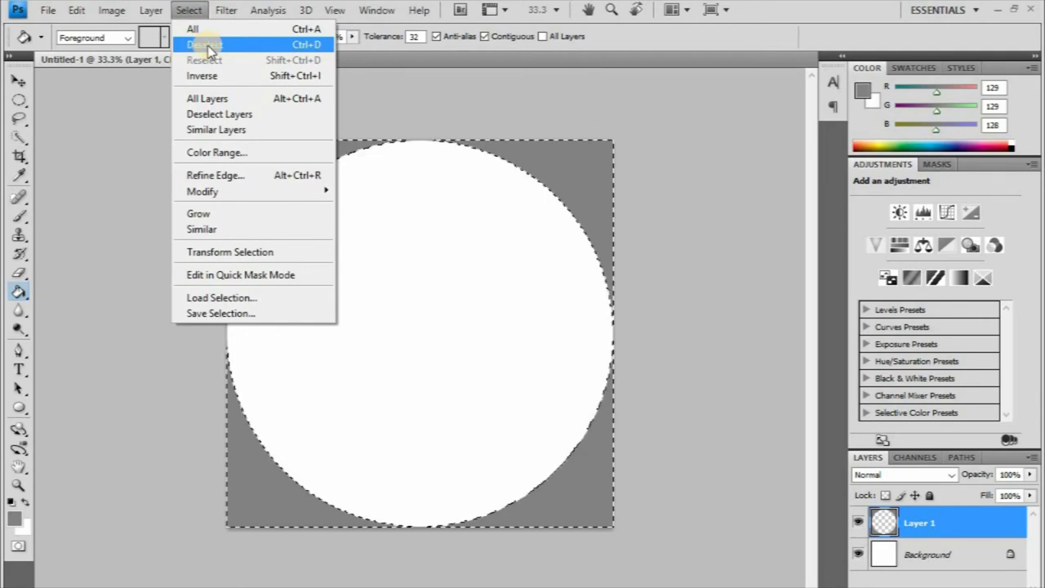
{"action": "left_click", "coordinate": [202, 47]}
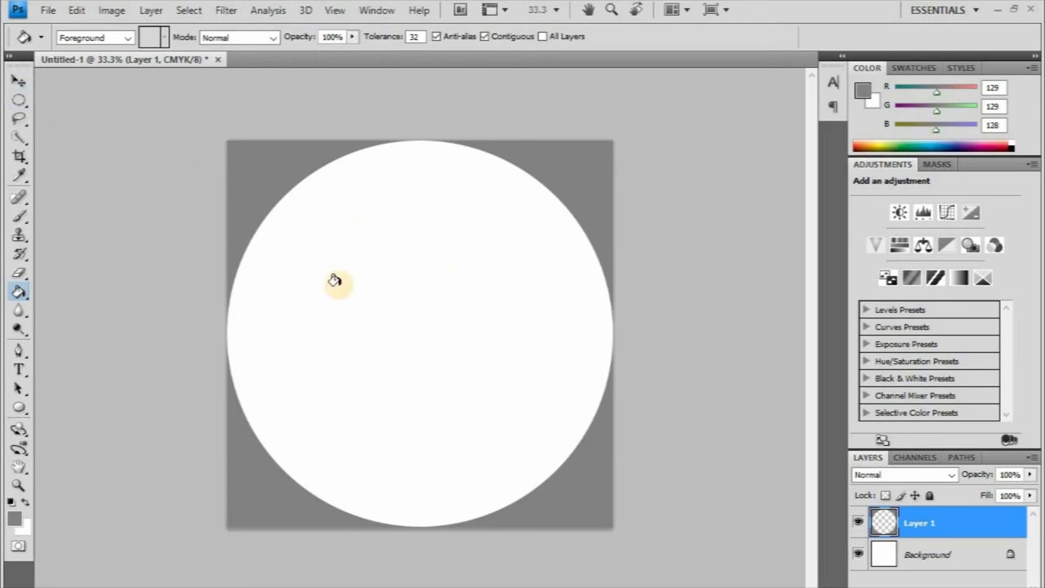
{"action": "left_click", "coordinate": [18, 81]}
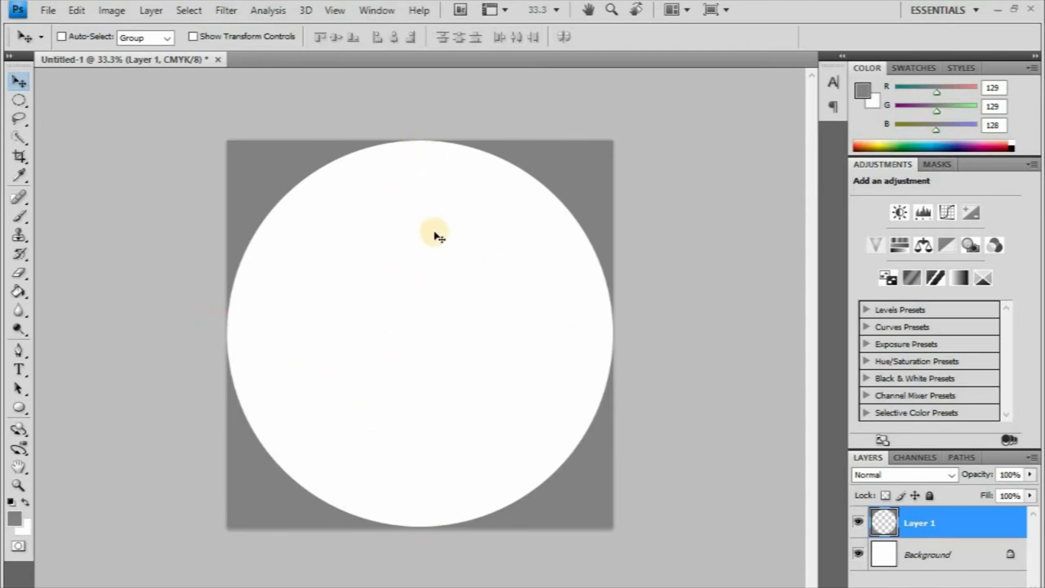
Add a vertical guide at 6 cm.
{"action": "left_click", "coordinate": [334, 10]}
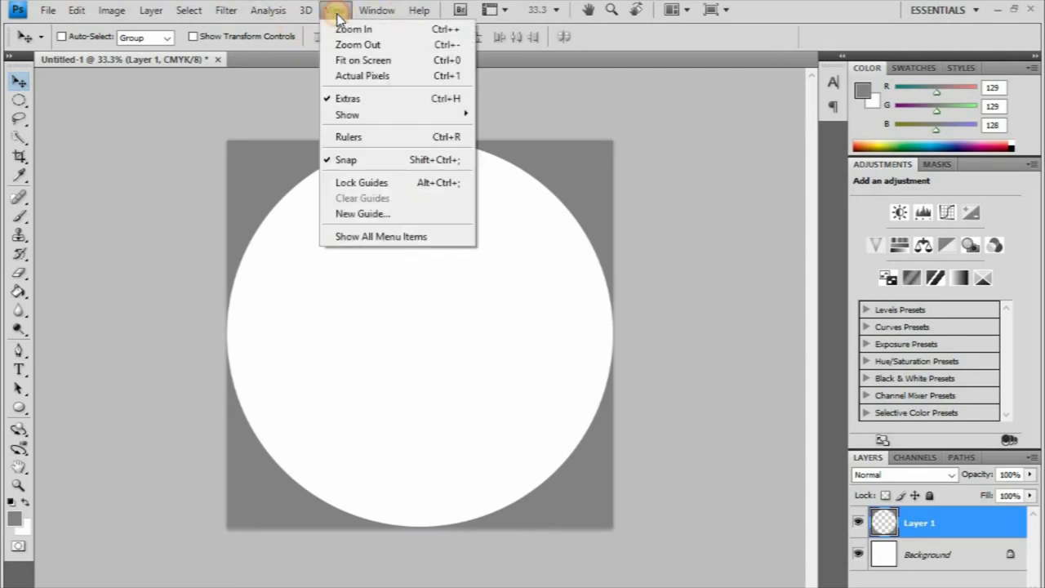
{"action": "left_click", "coordinate": [378, 215]}
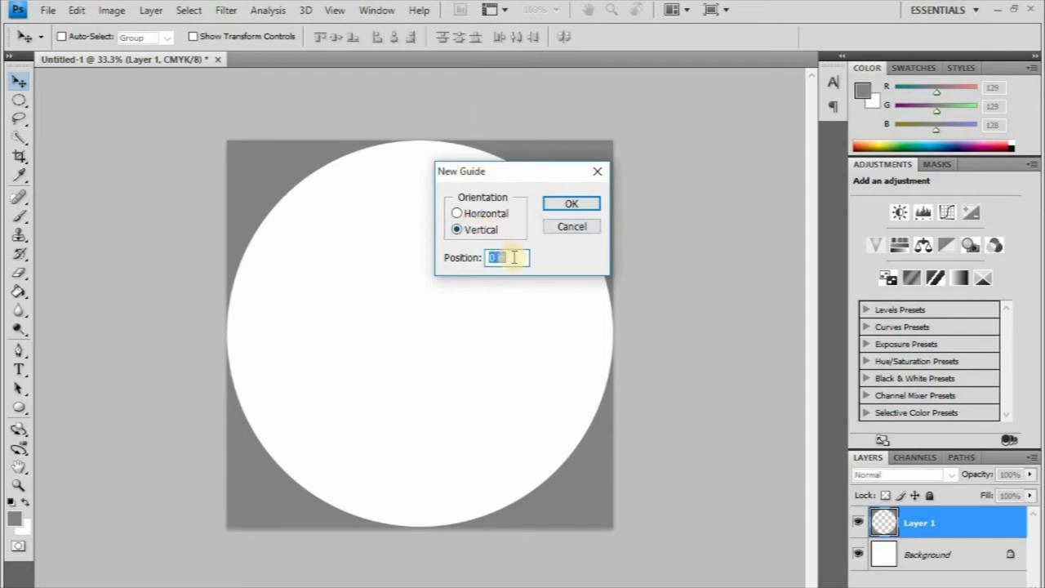
{"action": "type", "text": "6cm"}
{"action": "left_click", "coordinate": [573, 204]}
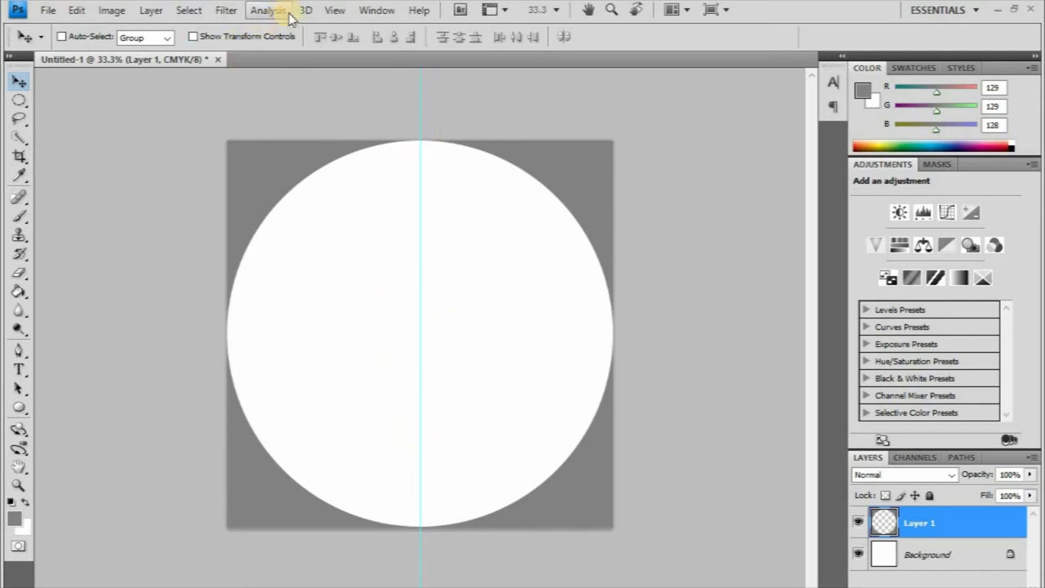
Add a horizontal guide at 6 cm.
{"action": "left_click", "coordinate": [333, 10]}
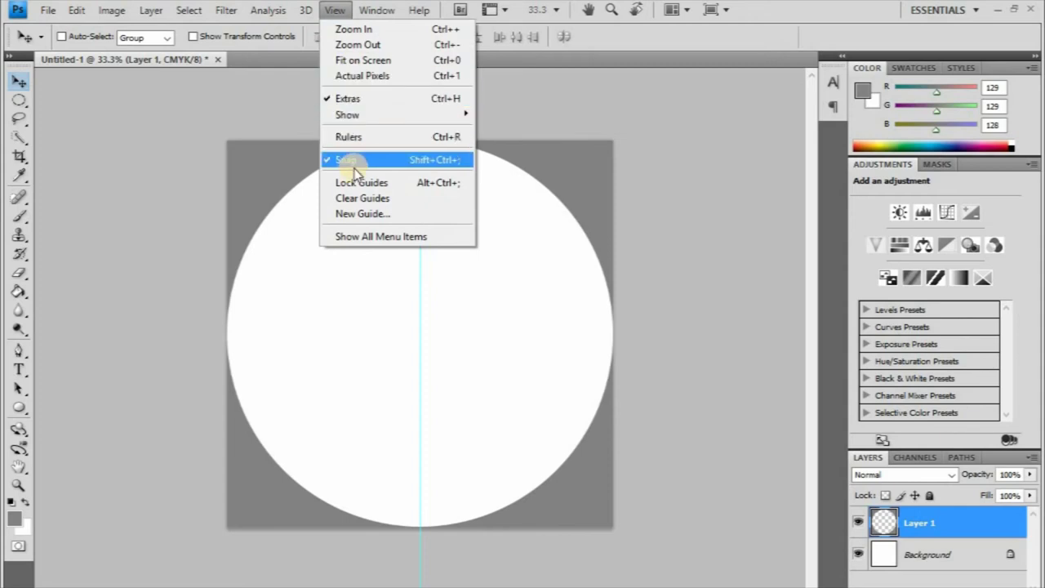
{"action": "left_click", "coordinate": [359, 215]}
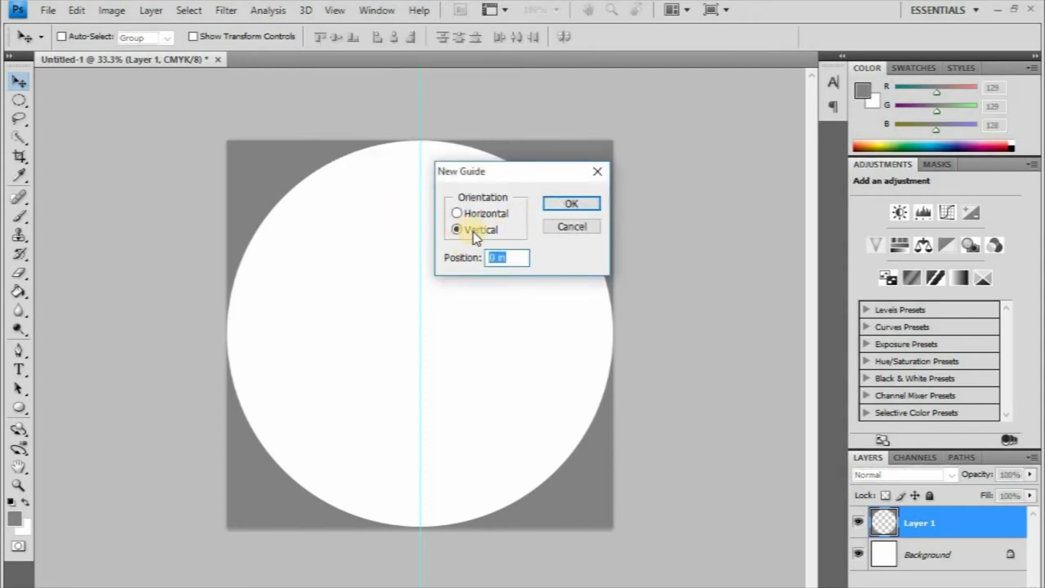
{"action": "left_click", "coordinate": [459, 215]}
{"action": "left_click_drag", "start_coordinate": [509, 259], "coordinate": [443, 257]}
{"action": "type", "text": "6cm"}
{"action": "left_click", "coordinate": [573, 206]}
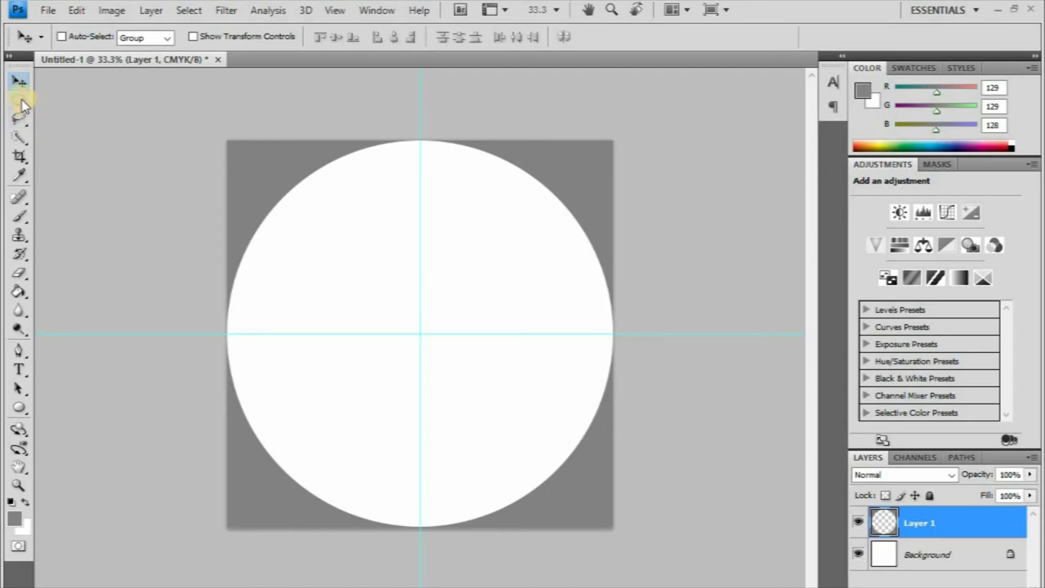
Switch to the Elliptical Marquee and set its fixed size to 1.5 × 1.5 cm.
{"action": "left_click_drag", "start_coordinate": [19, 100], "coordinate": [79, 111]}
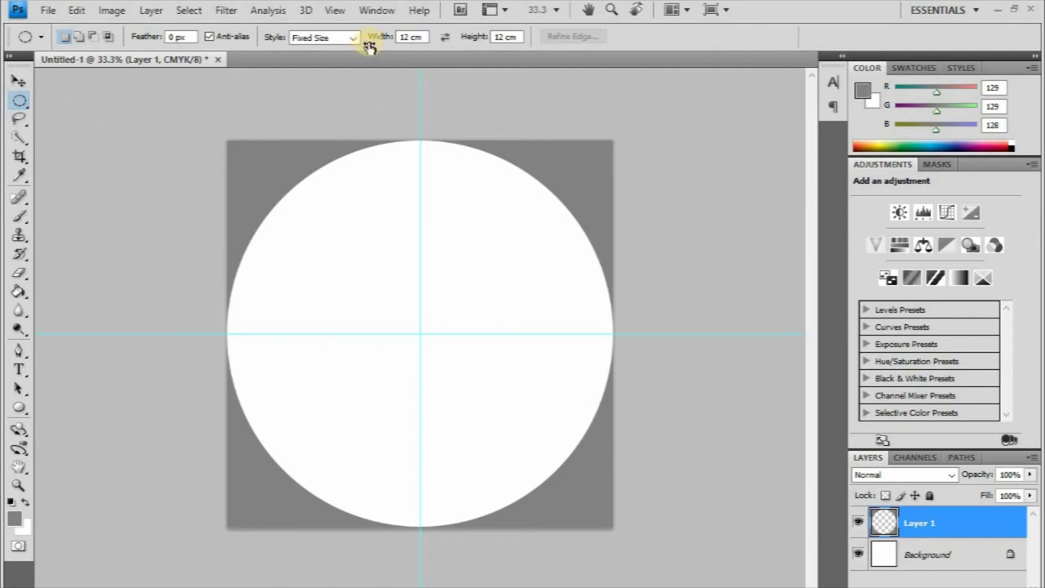
{"action": "double_click", "coordinate": [410, 37]}
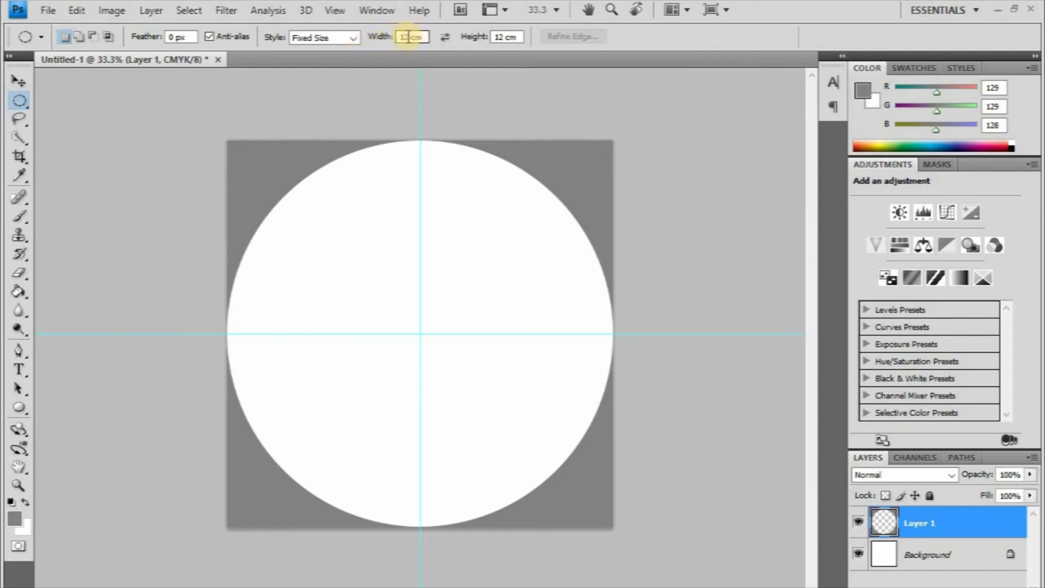
{"action": "type", "text": "1"}
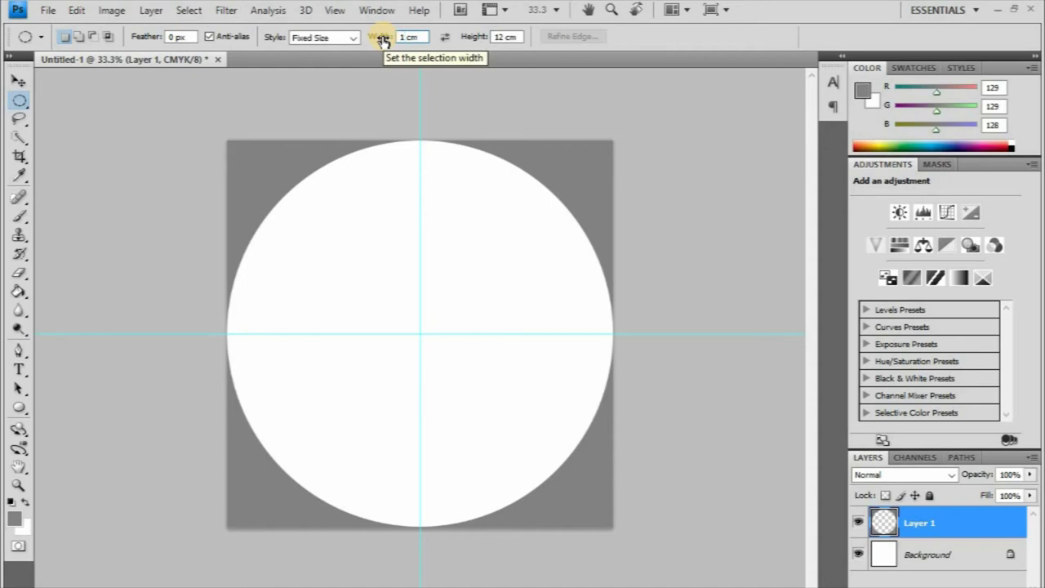
{"action": "type", "text": "."}
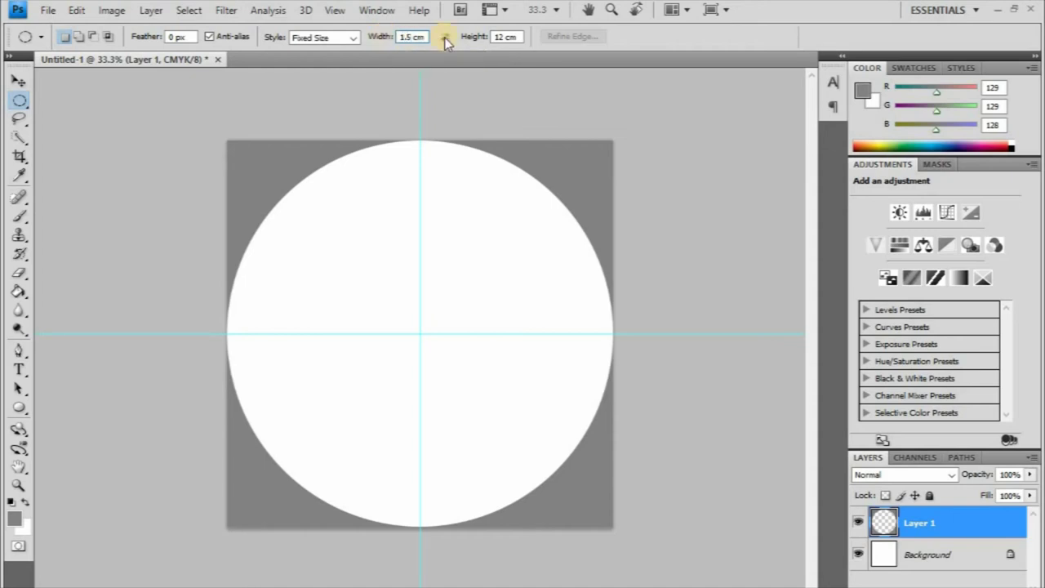
{"action": "type", "text": "5"}
{"action": "double_click", "coordinate": [499, 38]}
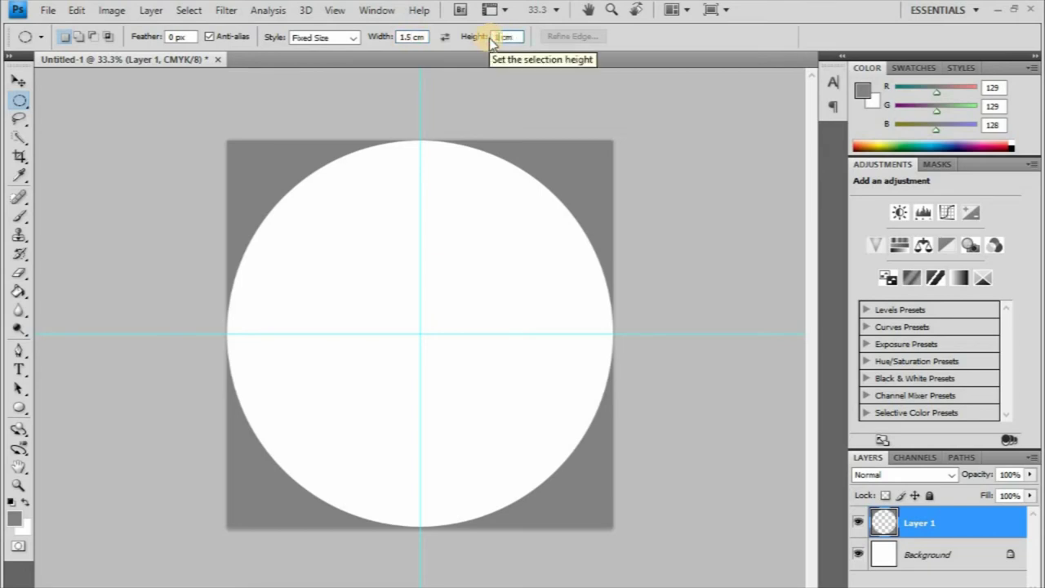
{"action": "type", "text": "1.5"}
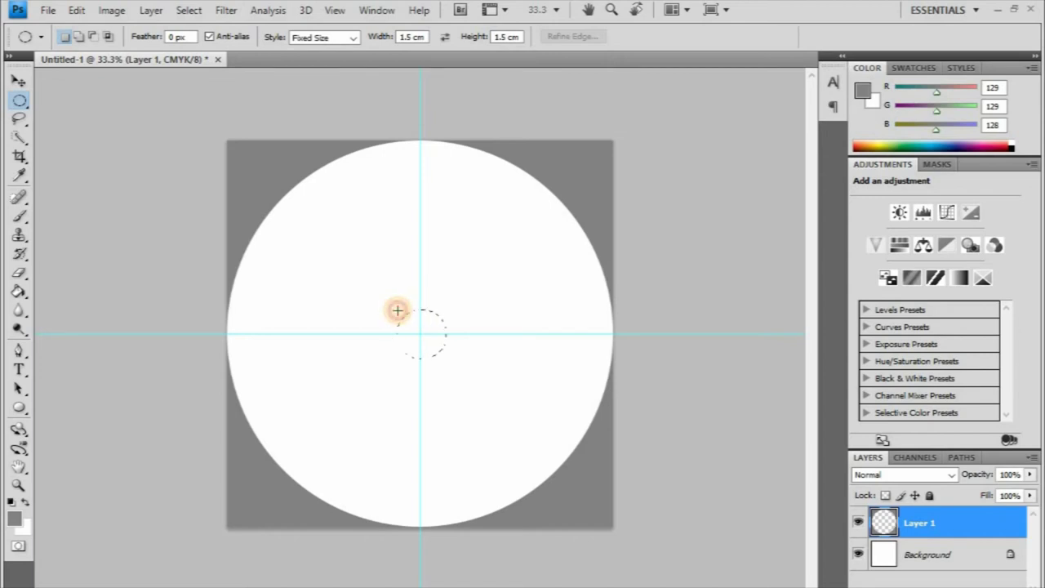
Place the small circle selection at the guides' crossing and fill it with grey.
{"action": "left_click", "coordinate": [396, 310]}
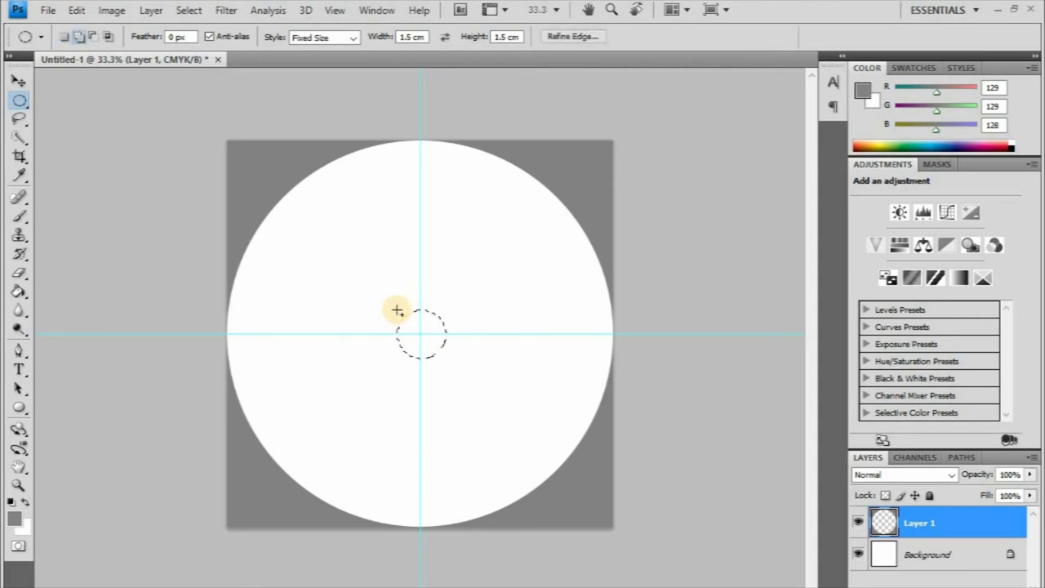
{"action": "key", "text": "shift"}
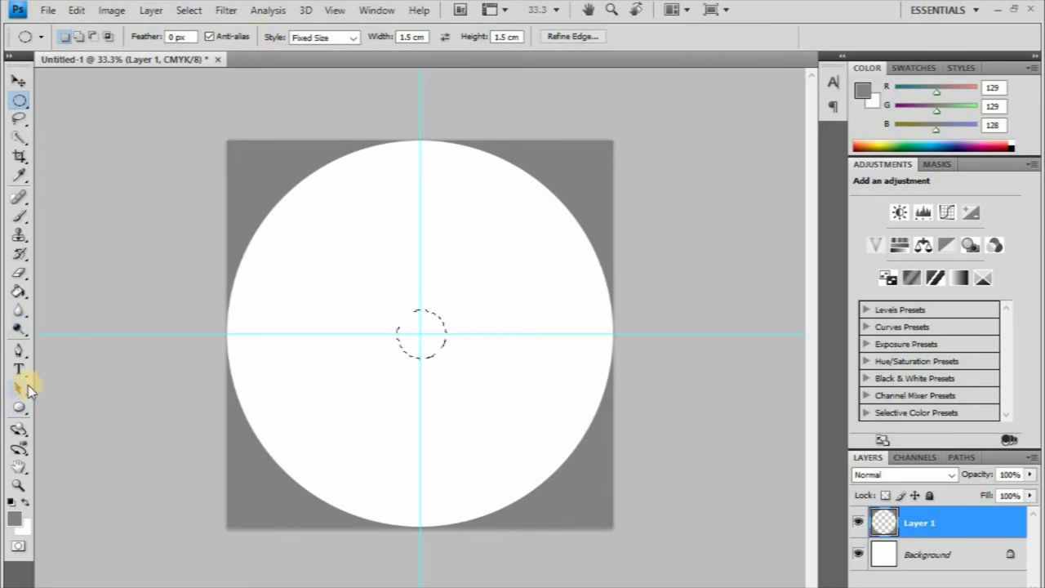
{"action": "left_click", "coordinate": [27, 302]}
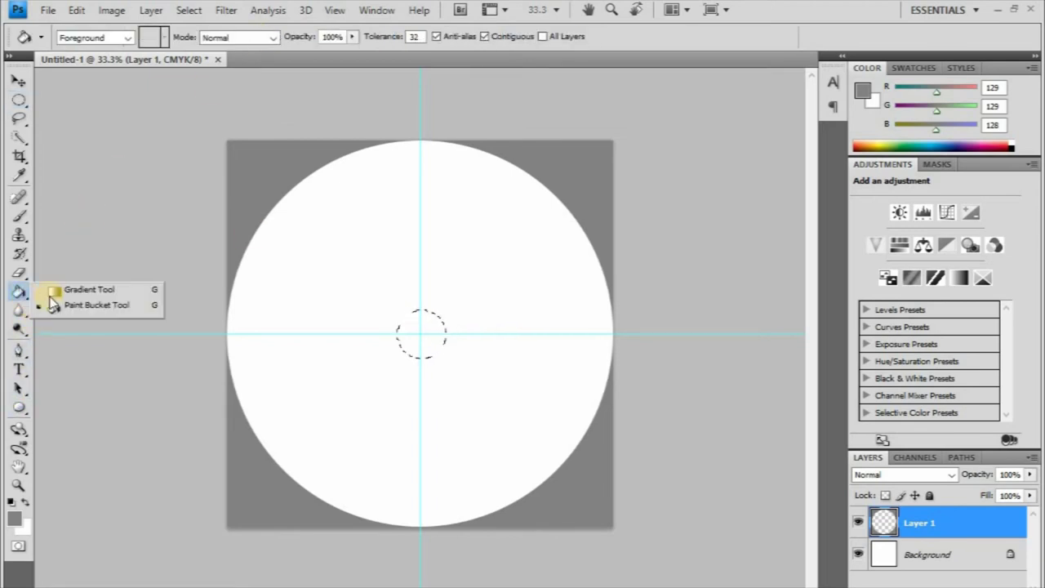
{"action": "left_click", "coordinate": [99, 303]}
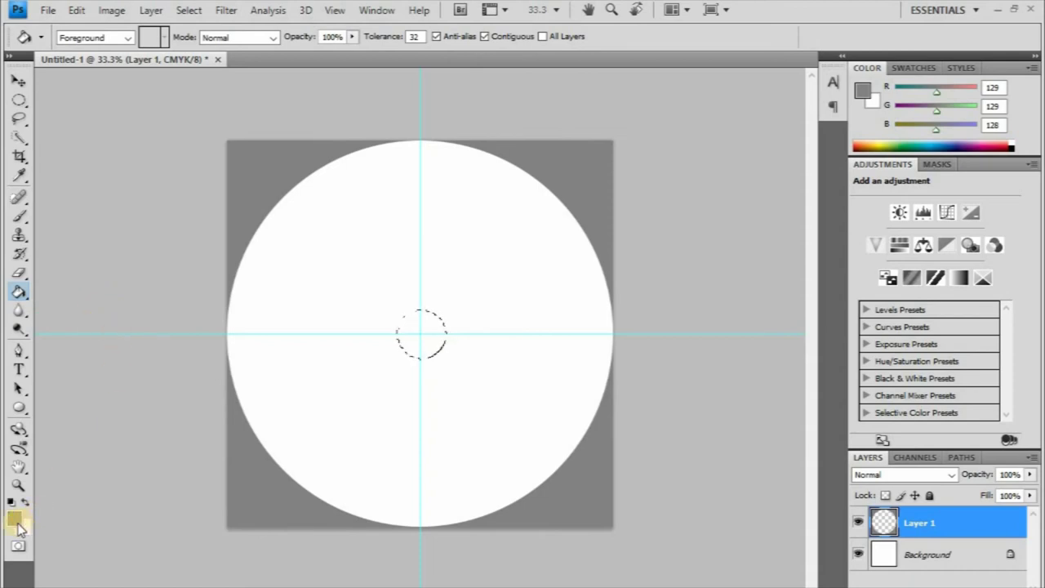
{"action": "left_click", "coordinate": [423, 335]}
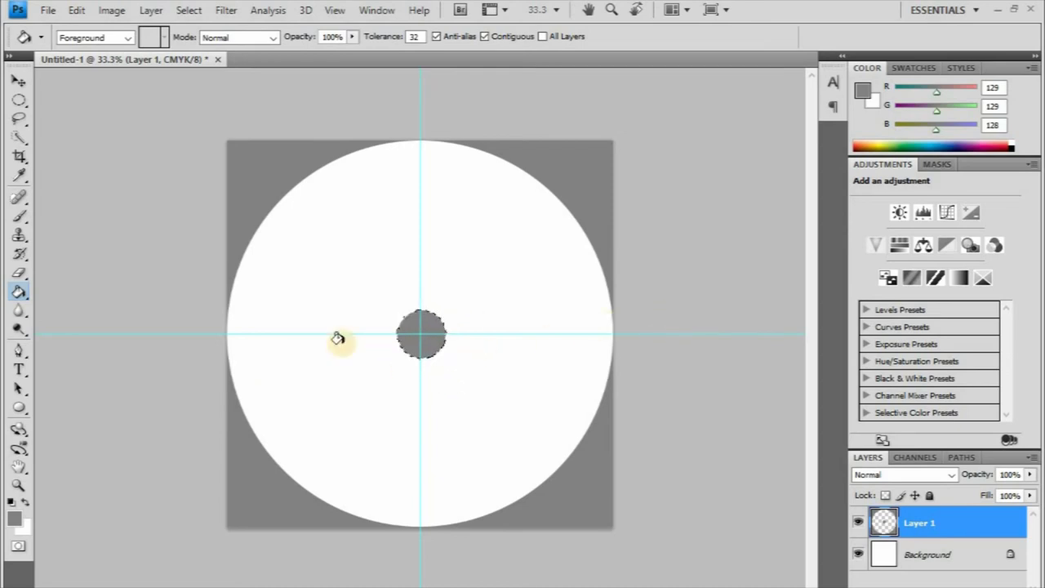
Clear the circular selection with Select > Deselect.
{"action": "left_click", "coordinate": [19, 292]}
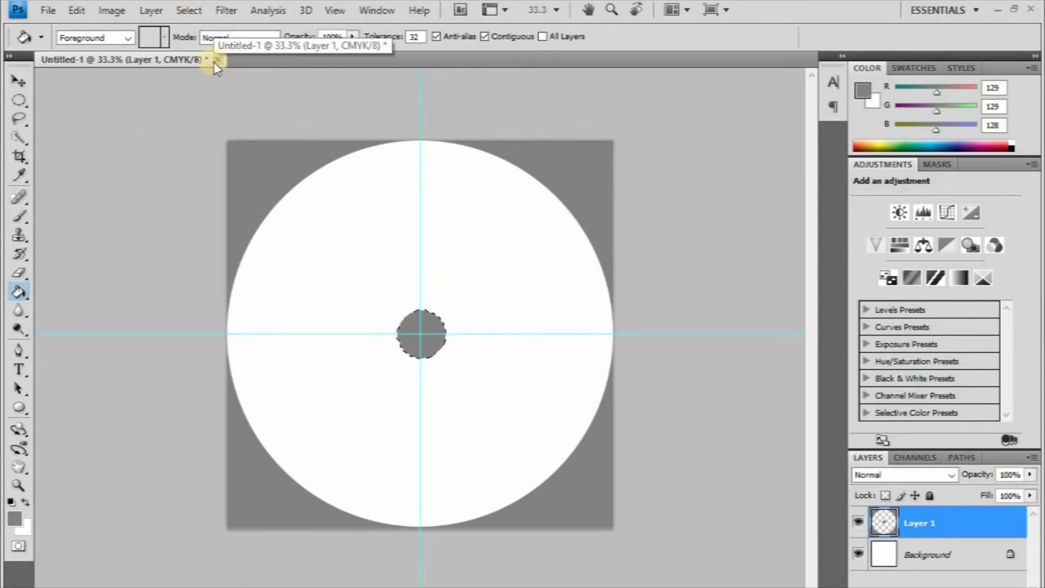
{"action": "left_click", "coordinate": [189, 10]}
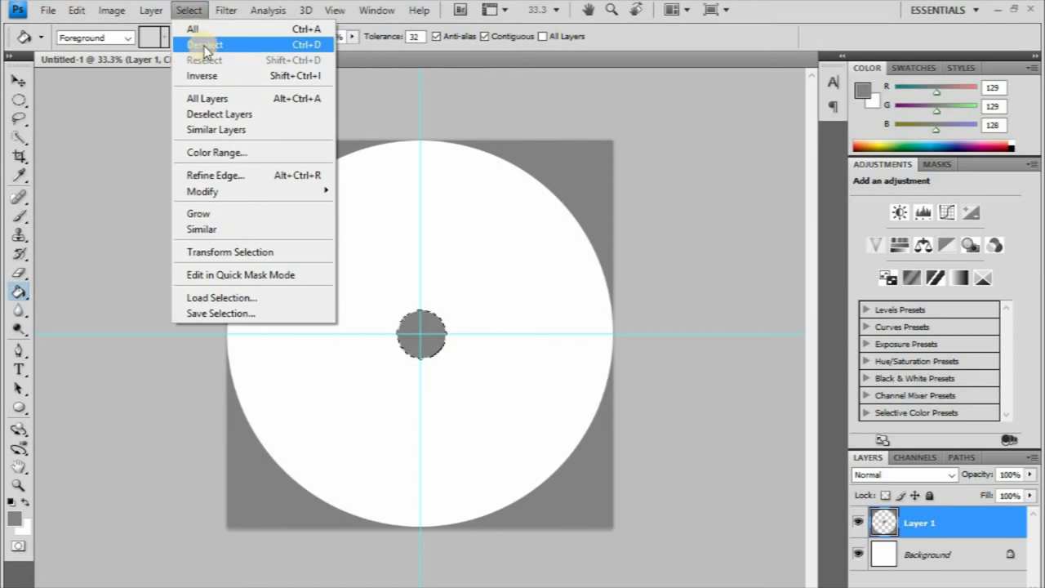
{"action": "left_click", "coordinate": [204, 45]}
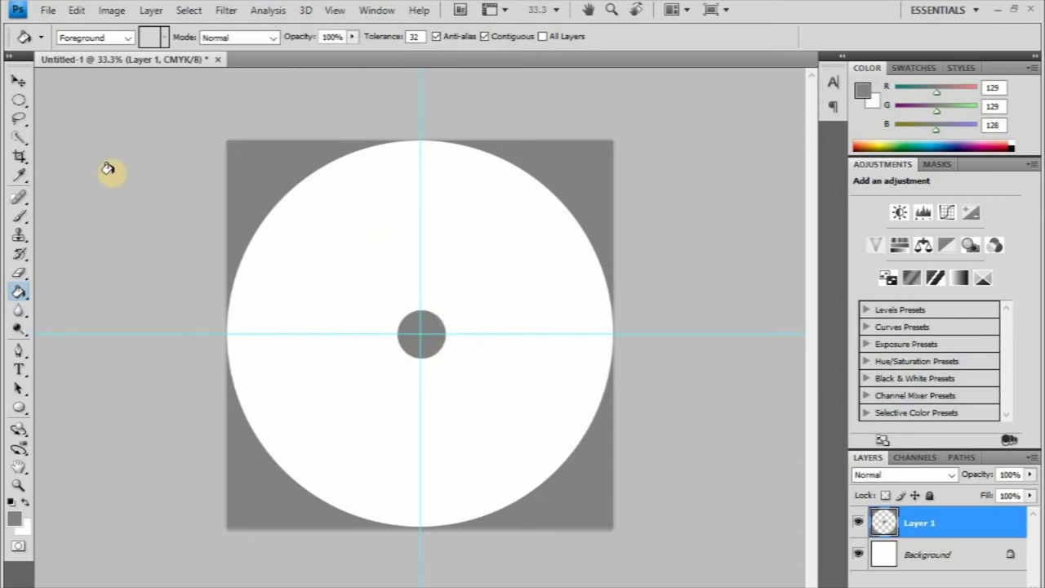
Drag the vertical and horizontal guides back to the rulers, leaving a clean disc.
{"action": "left_click", "coordinate": [18, 81]}
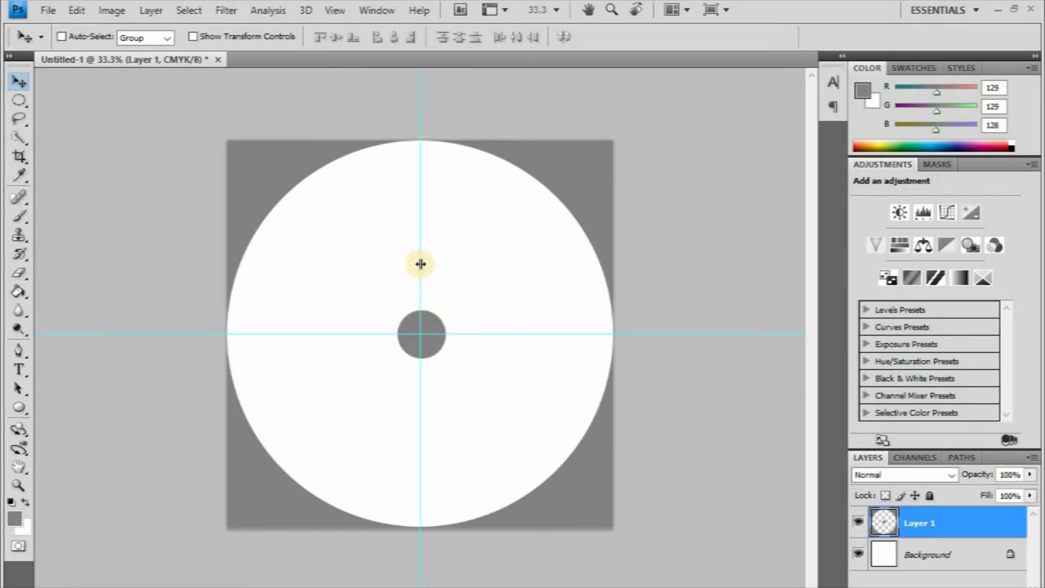
{"action": "left_click_drag", "start_coordinate": [420, 263], "coordinate": [6, 263]}
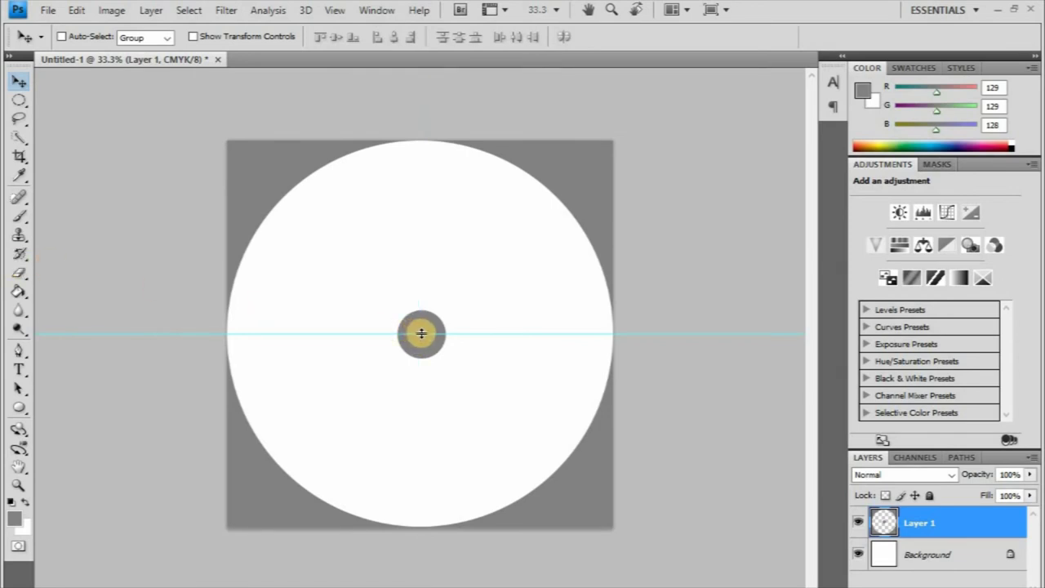
{"action": "left_click_drag", "start_coordinate": [421, 333], "coordinate": [433, 583]}
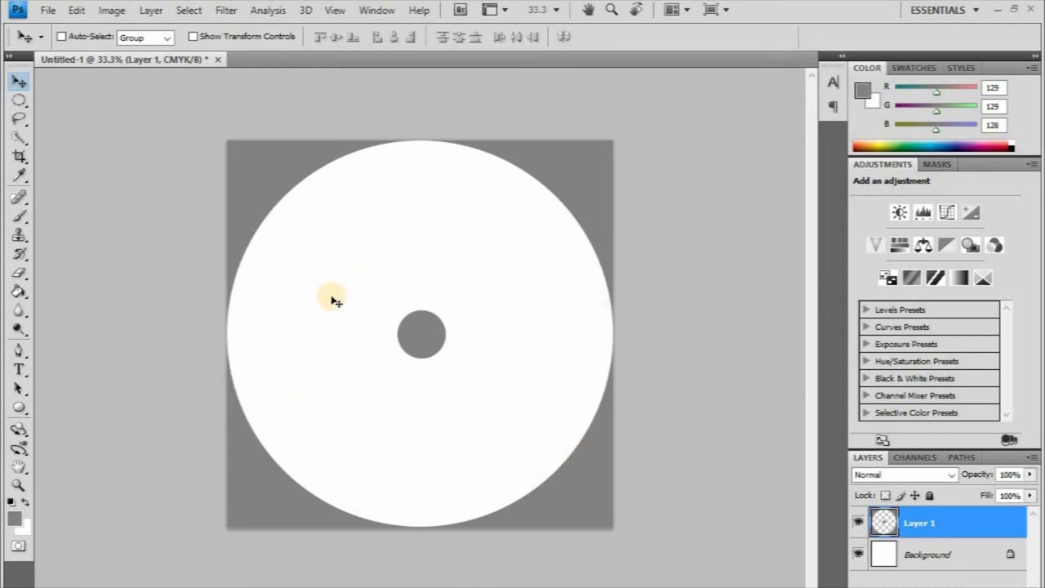
Open osi today.png from the Desktop's TUTORIAL PHOTOS folder.
{"action": "left_click", "coordinate": [49, 12]}
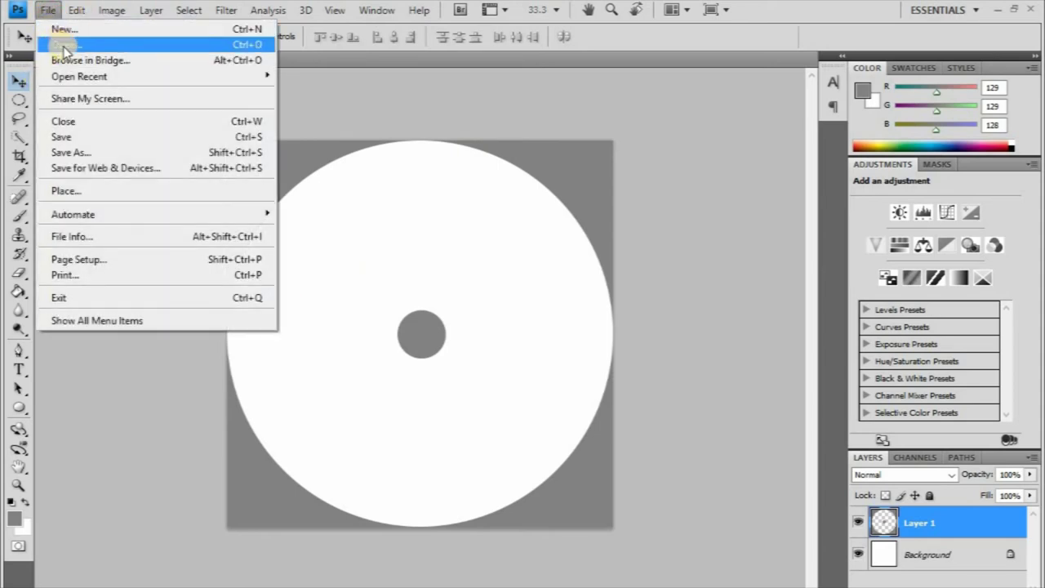
{"action": "left_click", "coordinate": [63, 45]}
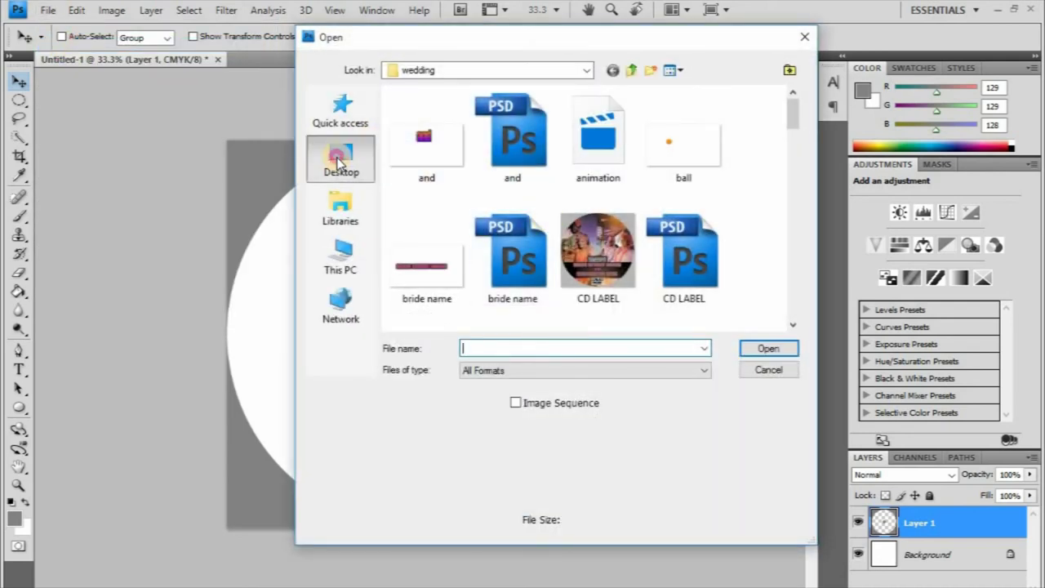
{"action": "left_click", "coordinate": [340, 160]}
{"action": "left_click_drag", "start_coordinate": [793, 113], "coordinate": [797, 257]}
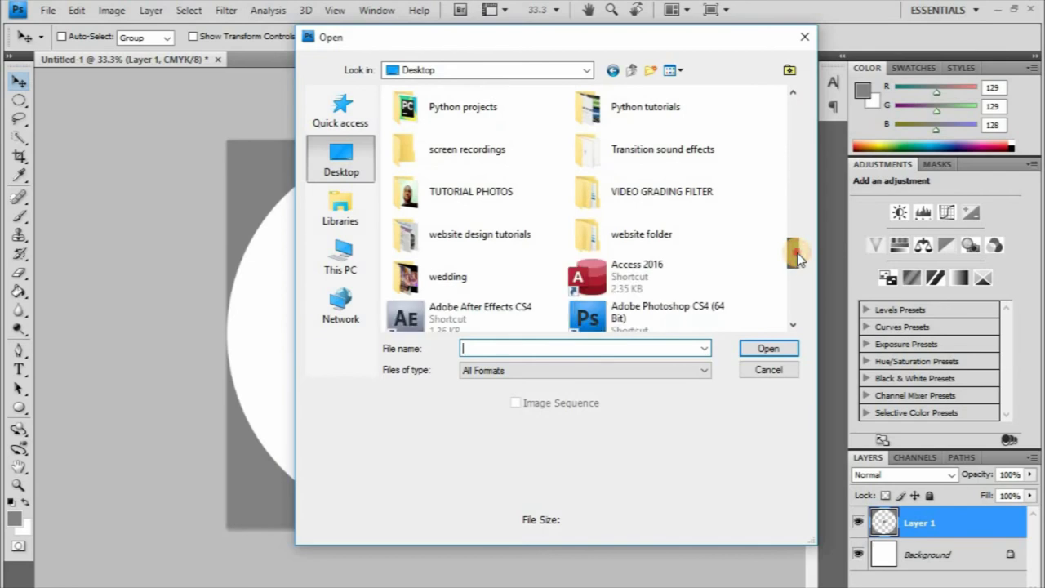
{"action": "left_click", "coordinate": [476, 196]}
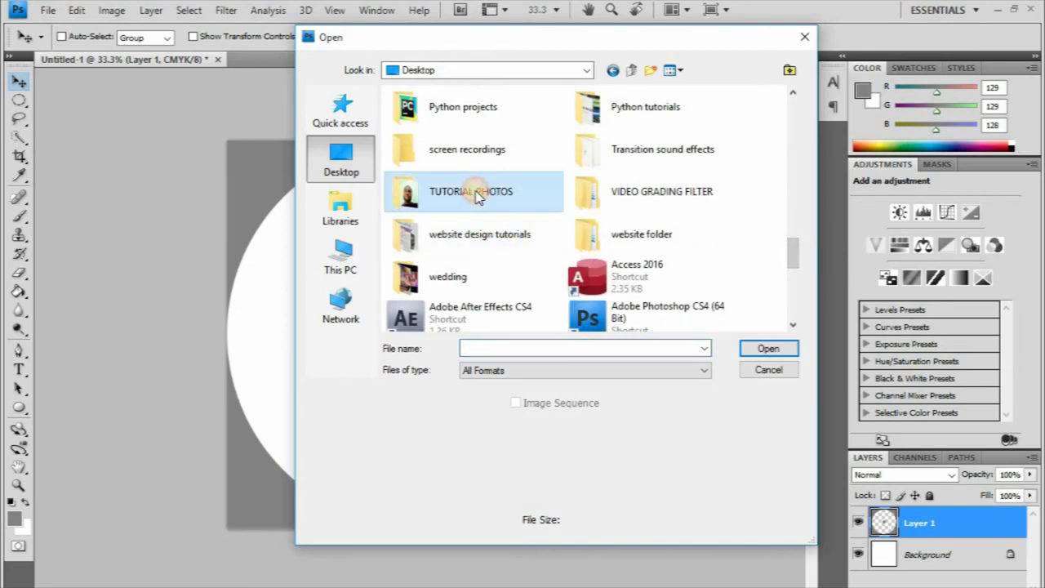
{"action": "left_click", "coordinate": [539, 194]}
{"action": "double_click", "coordinate": [539, 198]}
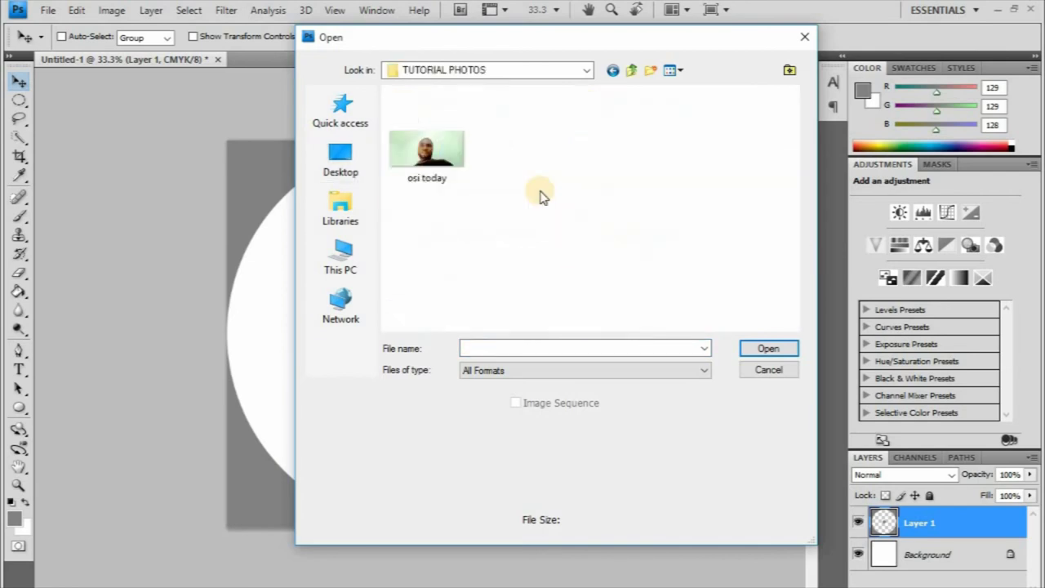
{"action": "left_click", "coordinate": [431, 159]}
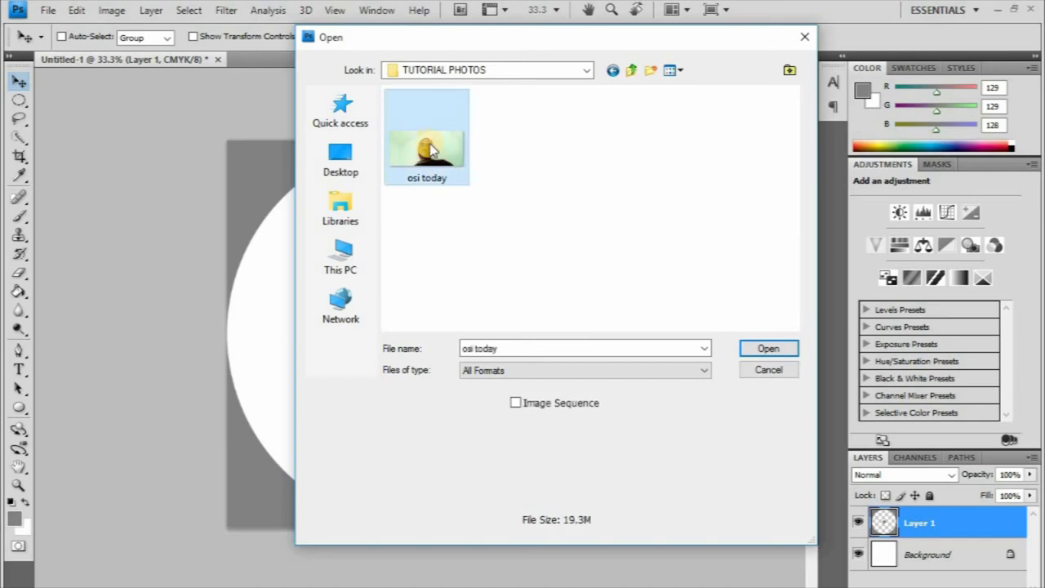
{"action": "left_click", "coordinate": [769, 349]}
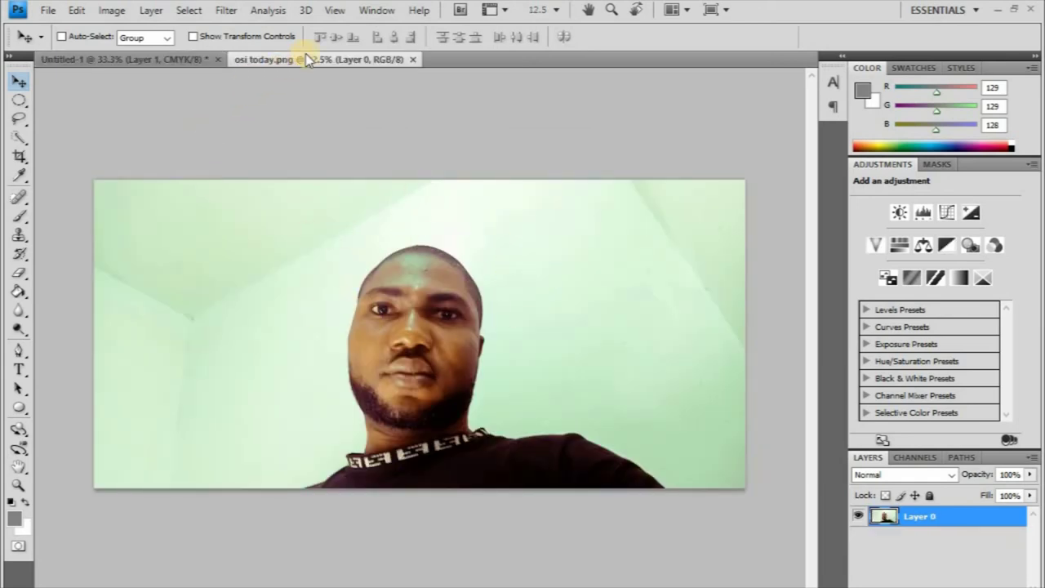
Float the osi today window and copy the photo onto the Untitled-1 disc canvas.
{"action": "left_click", "coordinate": [158, 61]}
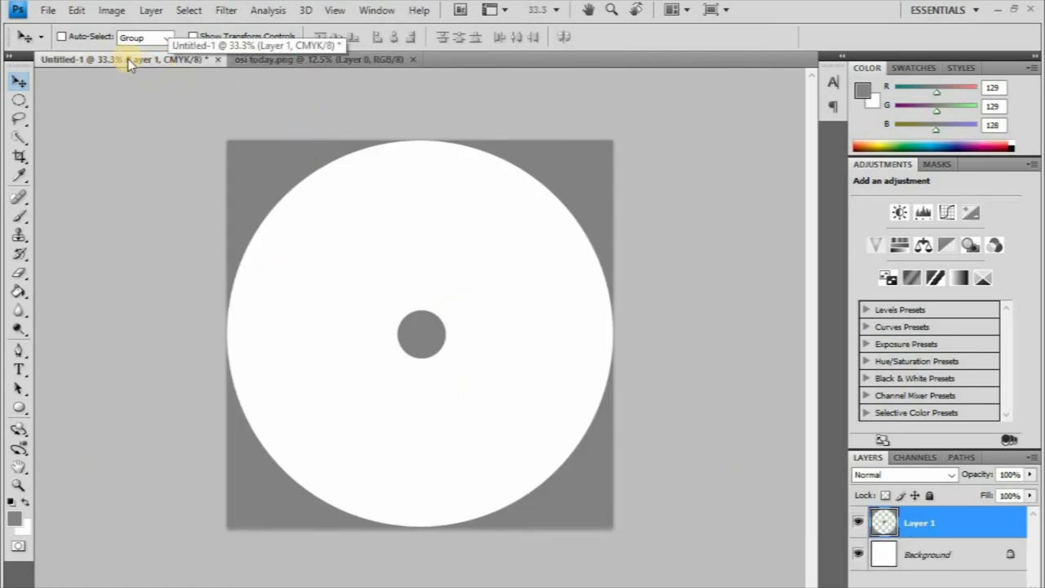
{"action": "left_click", "coordinate": [321, 66]}
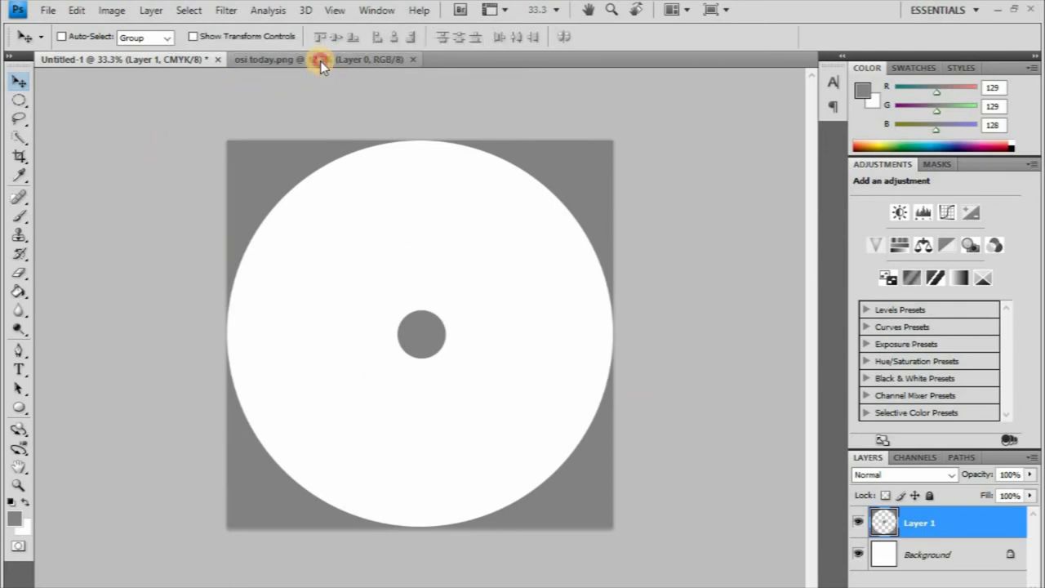
{"action": "left_click_drag", "start_coordinate": [321, 65], "coordinate": [997, 546]}
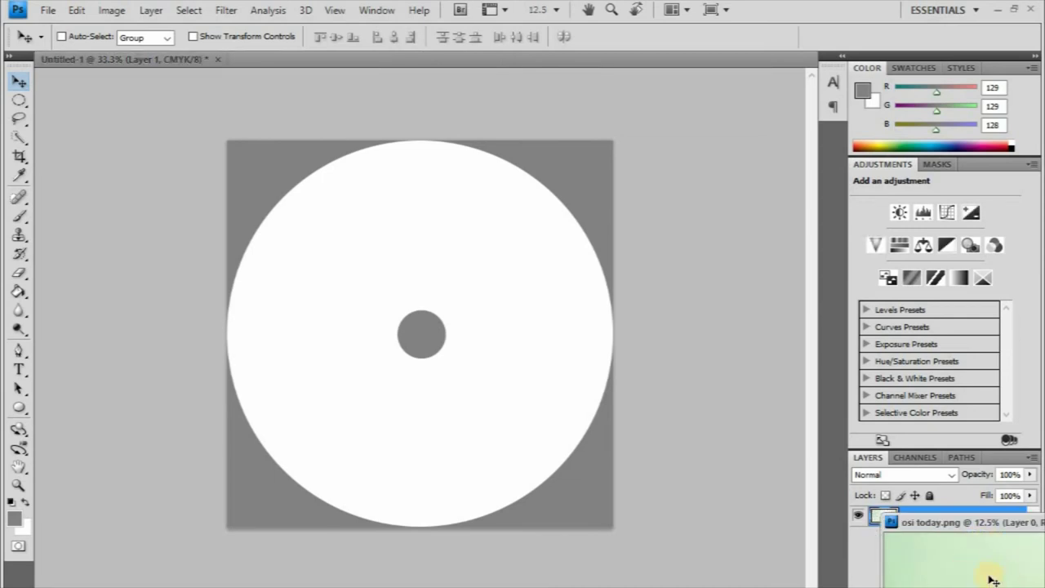
{"action": "left_click_drag", "start_coordinate": [993, 578], "coordinate": [373, 292]}
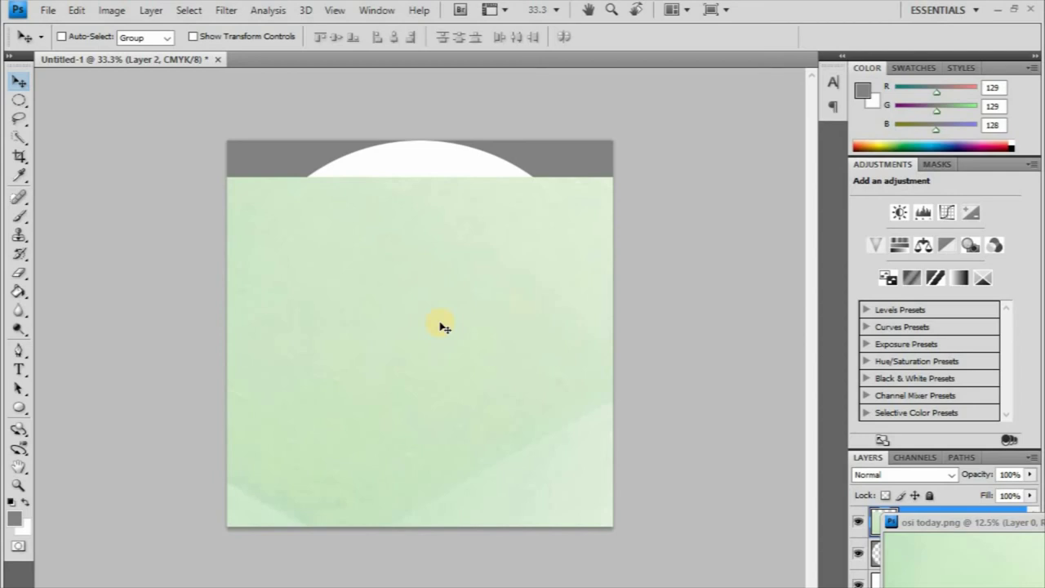
{"action": "key", "text": "ctrl+t"}
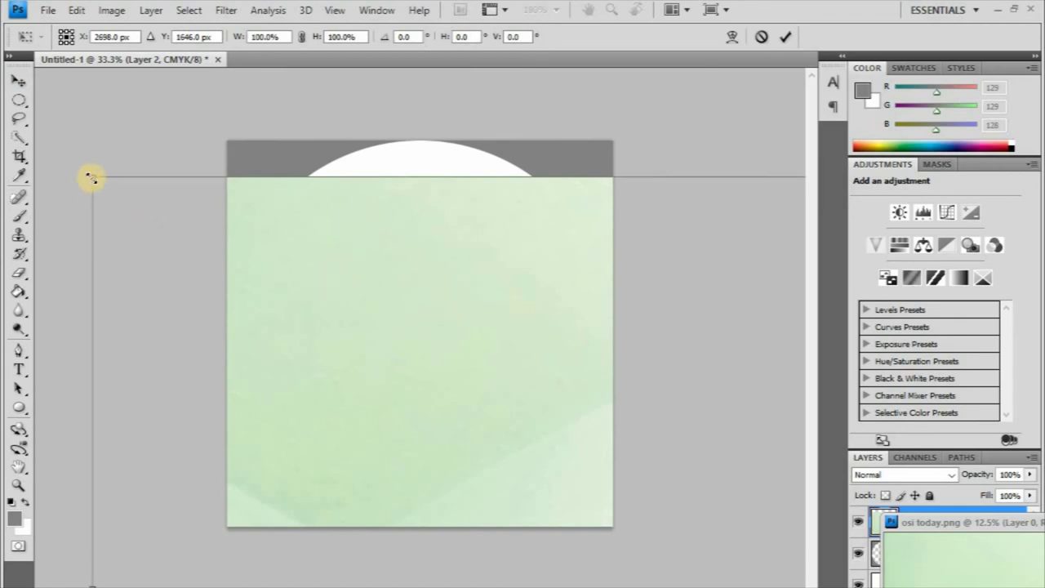
Scale the photo to 31.2%, place the face over the disc's upper half, and apply.
{"action": "left_click_drag", "start_coordinate": [282, 305], "coordinate": [311, 220]}
{"action": "left_click_drag", "start_coordinate": [115, 143], "coordinate": [117, 92]}
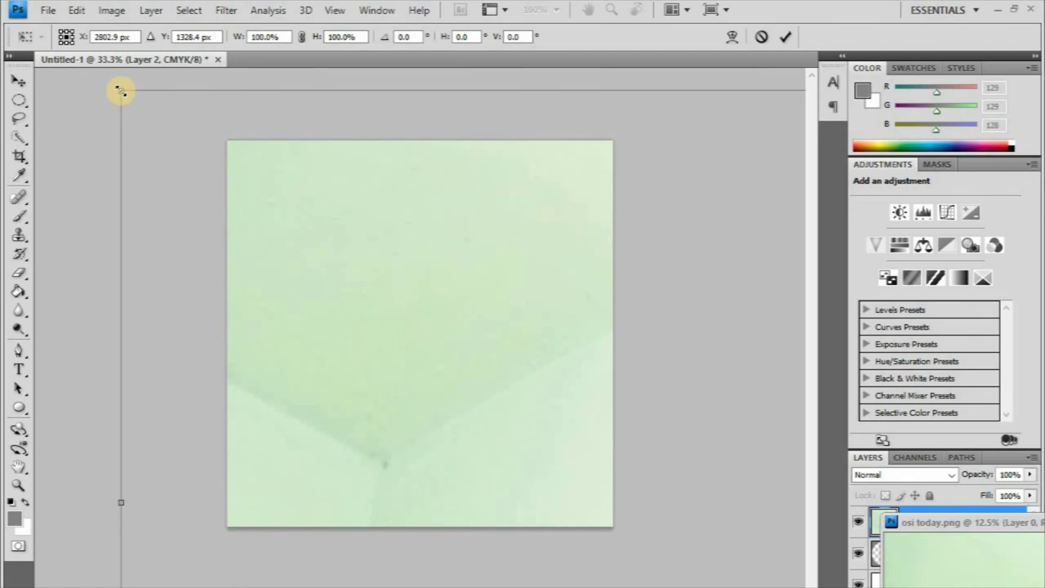
{"action": "left_click_drag", "start_coordinate": [121, 90], "coordinate": [312, 444]}
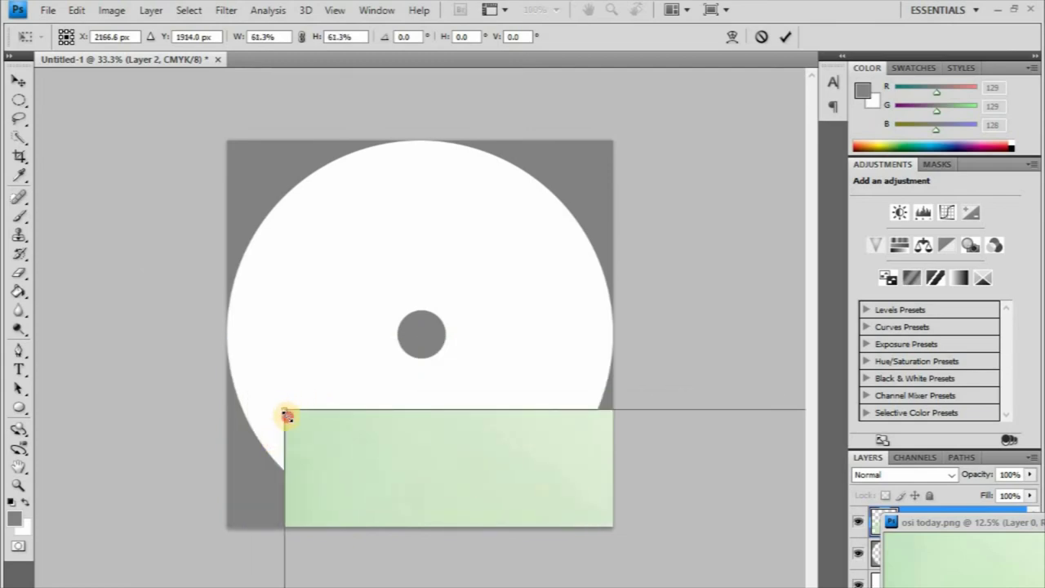
{"action": "left_click_drag", "start_coordinate": [285, 414], "coordinate": [506, 535]}
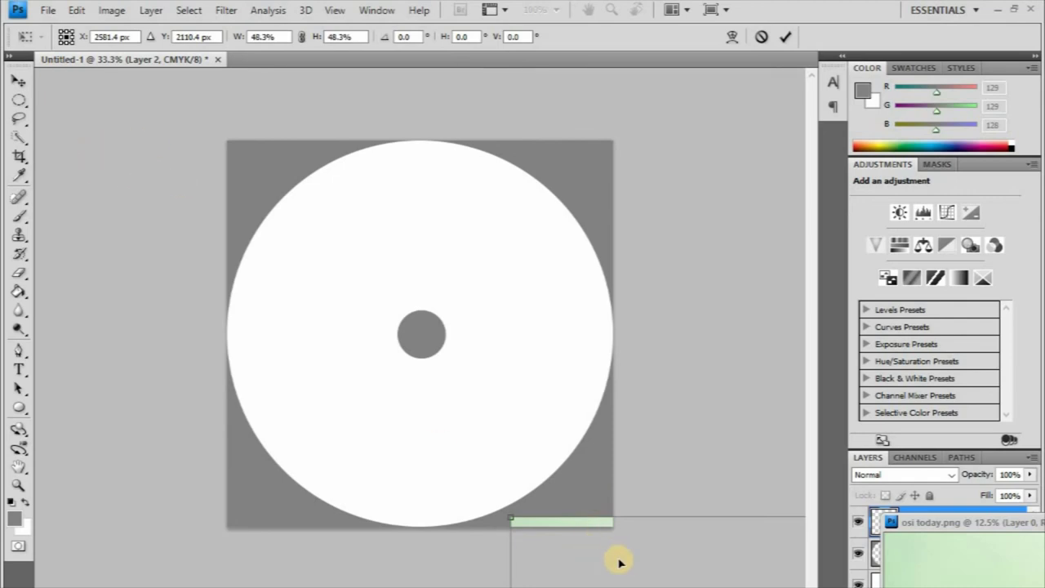
{"action": "left_click_drag", "start_coordinate": [628, 557], "coordinate": [180, 128]}
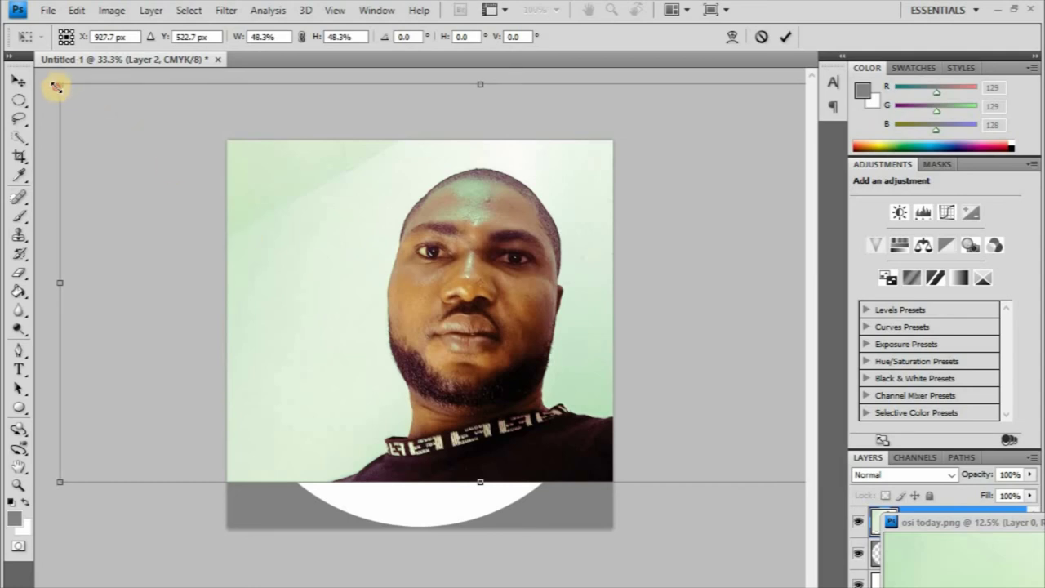
{"action": "left_click_drag", "start_coordinate": [57, 85], "coordinate": [355, 222]}
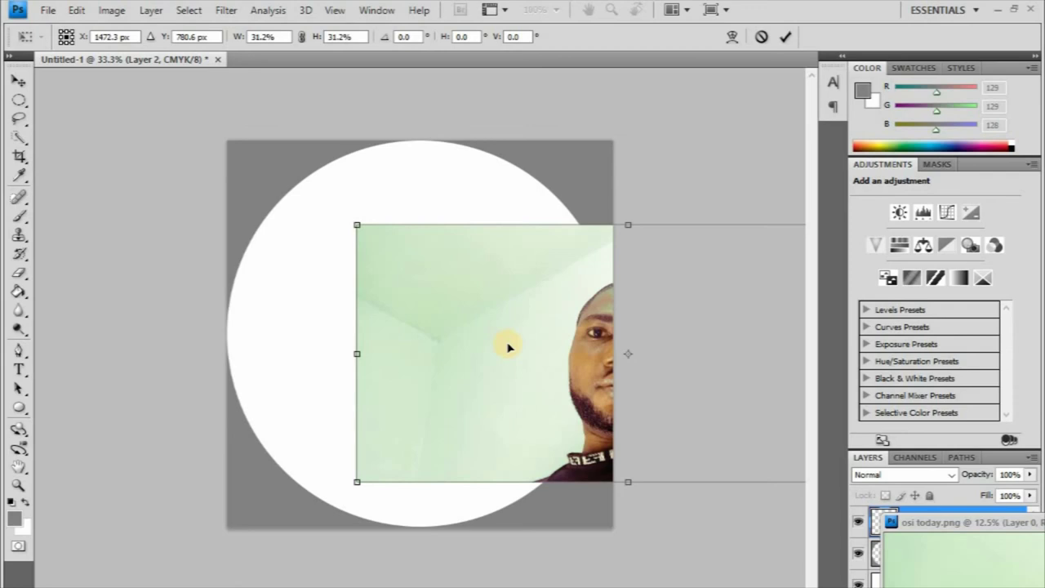
{"action": "left_click_drag", "start_coordinate": [511, 344], "coordinate": [320, 307]}
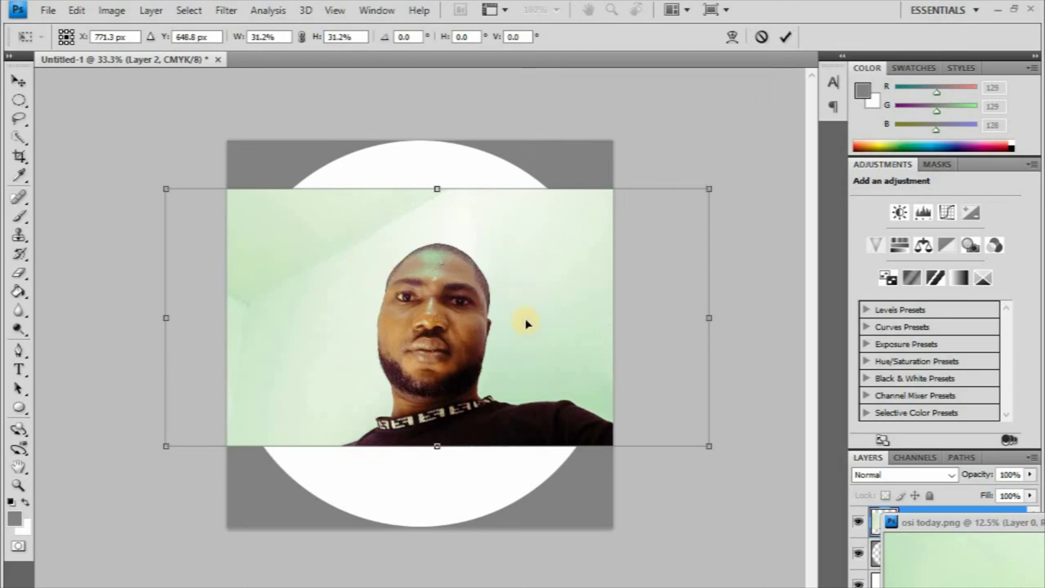
{"action": "left_click_drag", "start_coordinate": [525, 324], "coordinate": [514, 287]}
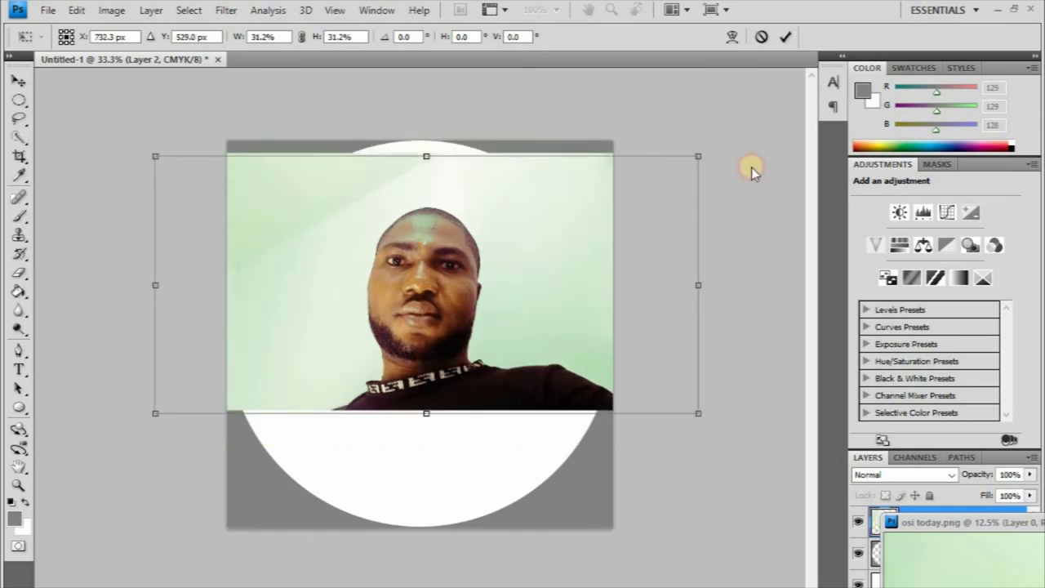
{"action": "left_click", "coordinate": [783, 35]}
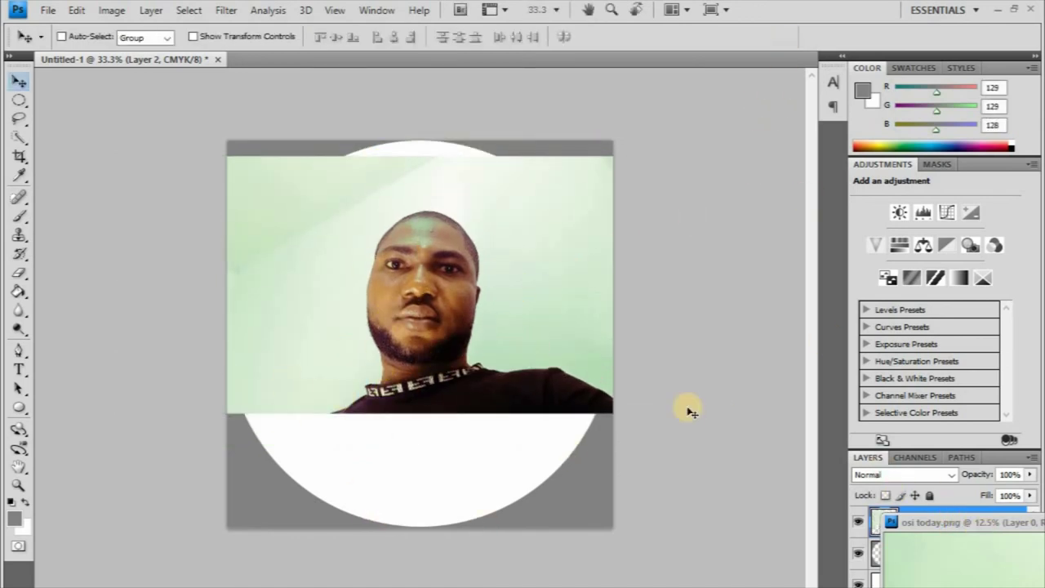
Close the osi today document and delete its photo layer from Untitled-1.
{"action": "left_click_drag", "start_coordinate": [993, 528], "coordinate": [543, 160]}
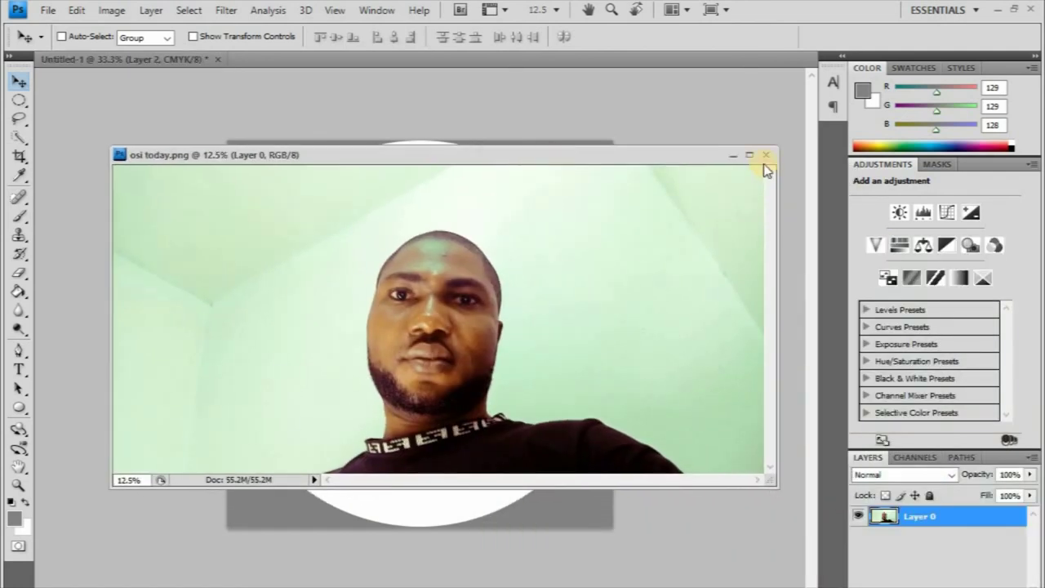
{"action": "left_click", "coordinate": [763, 156]}
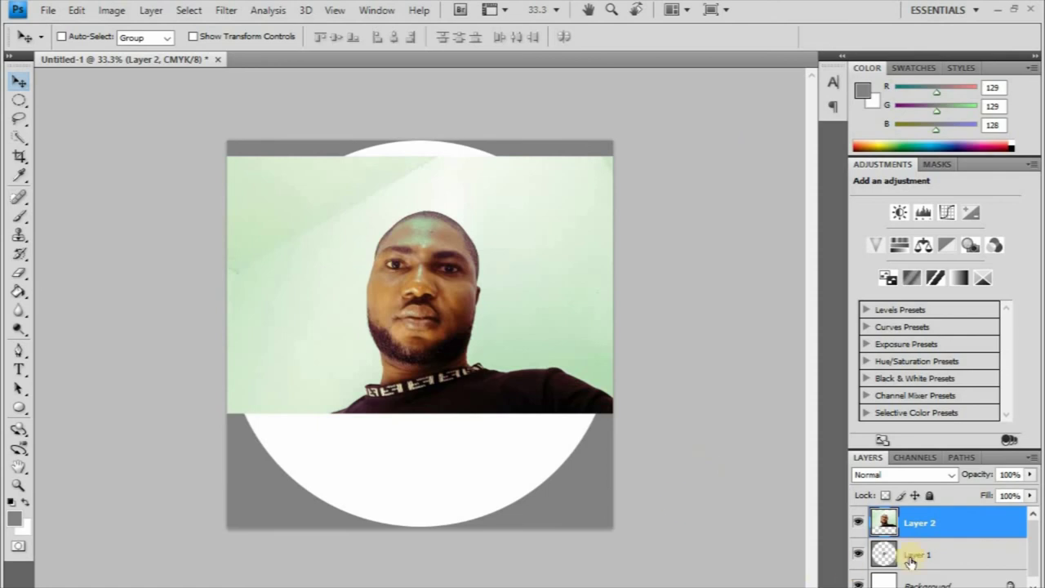
{"action": "right_click", "coordinate": [969, 526]}
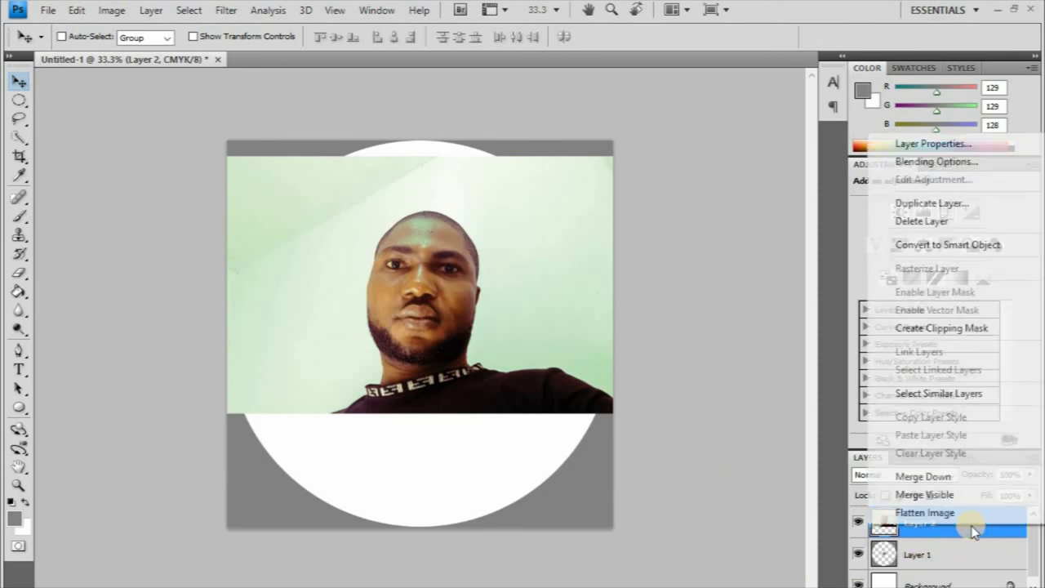
{"action": "left_click", "coordinate": [914, 222]}
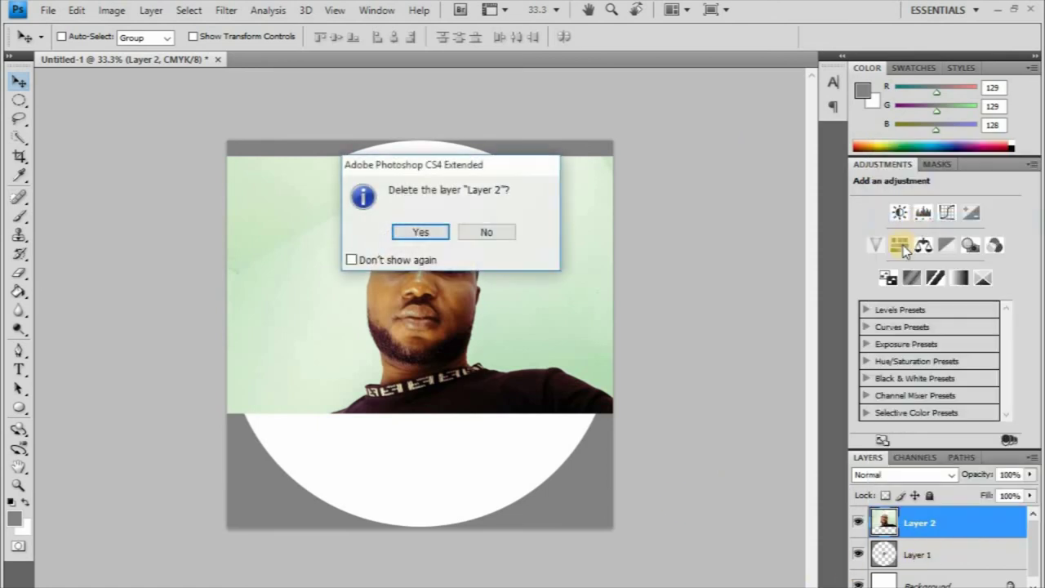
{"action": "left_click", "coordinate": [420, 232]}
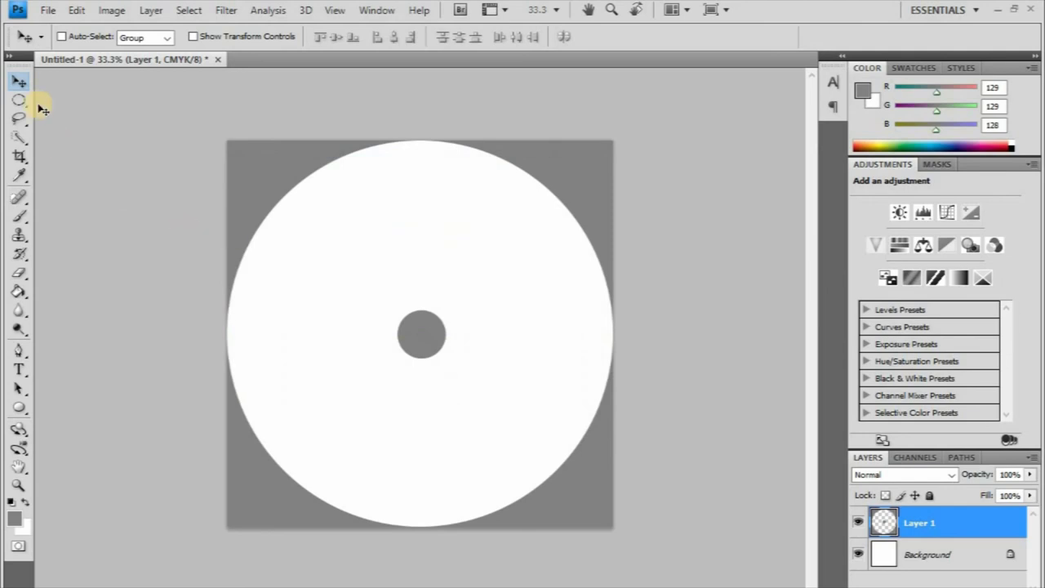
Open the after-grade photo from the Pictures library.
{"action": "left_click", "coordinate": [48, 9]}
{"action": "left_click", "coordinate": [82, 46]}
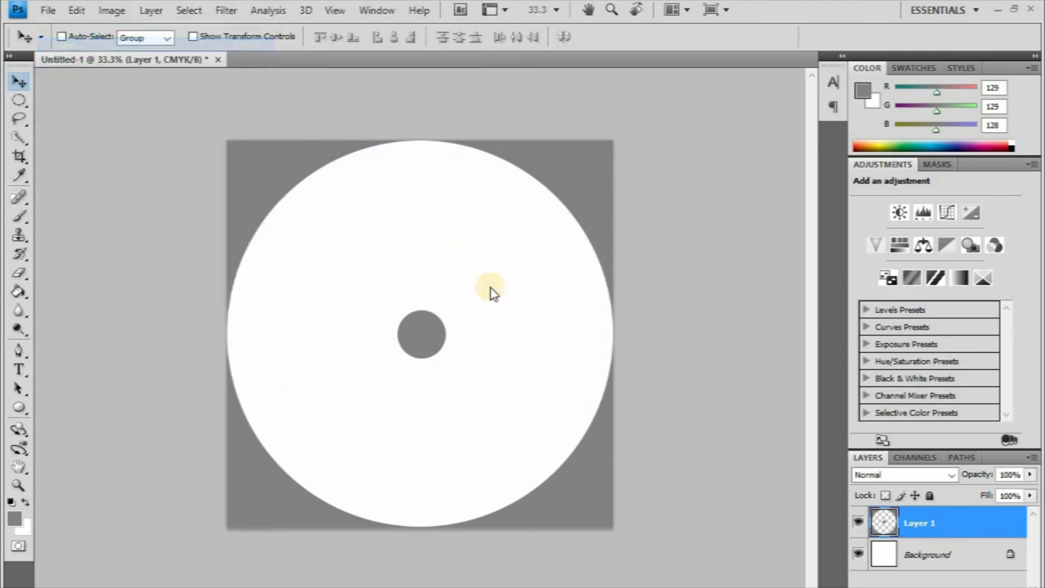
{"action": "left_click", "coordinate": [341, 163]}
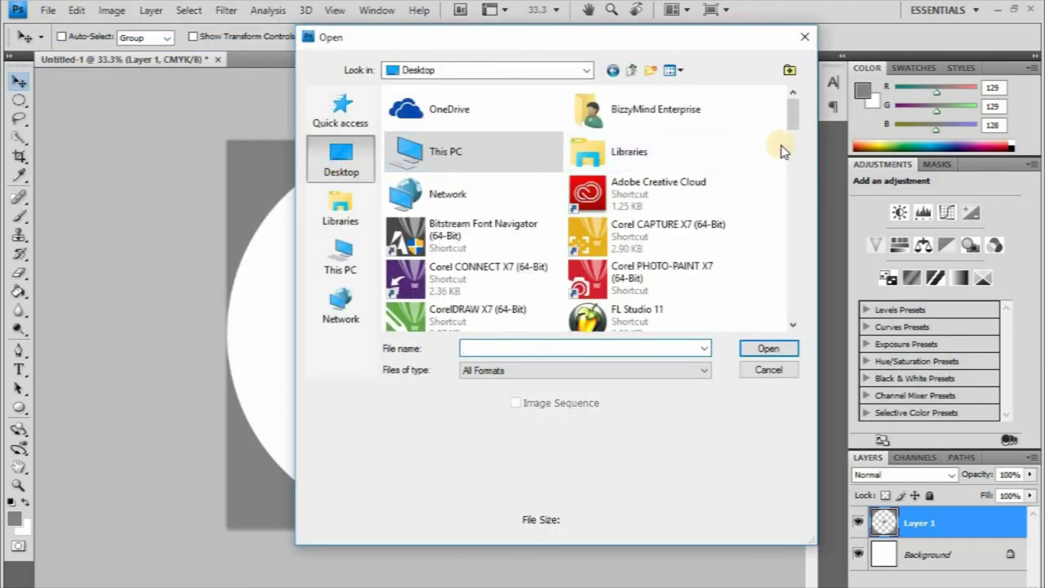
{"action": "scroll", "coordinate": [790, 139], "scroll_direction": "down", "scroll_amount": 6}
{"action": "left_click_drag", "start_coordinate": [799, 196], "coordinate": [829, 247]}
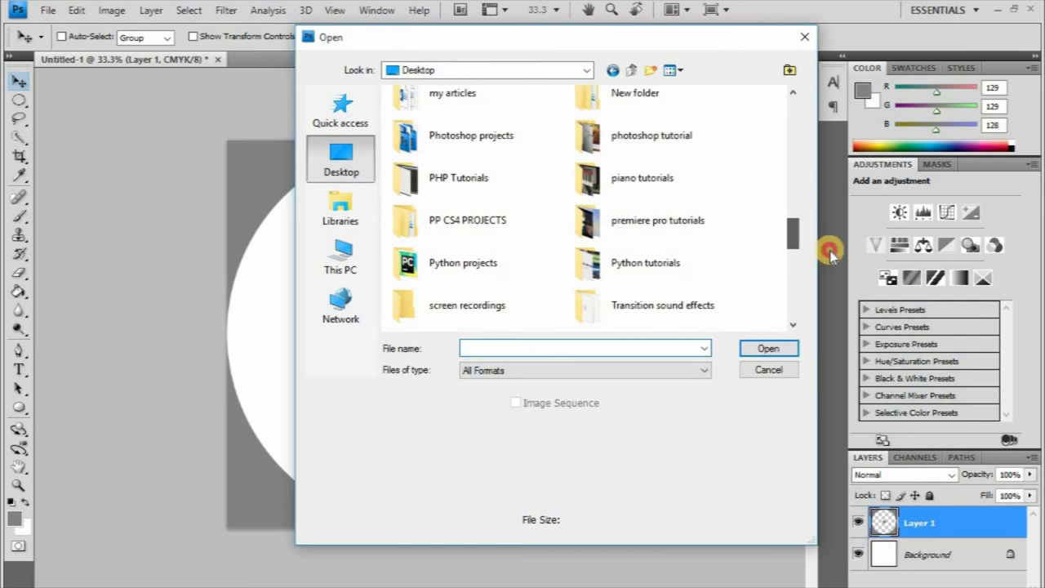
{"action": "double_click", "coordinate": [480, 152]}
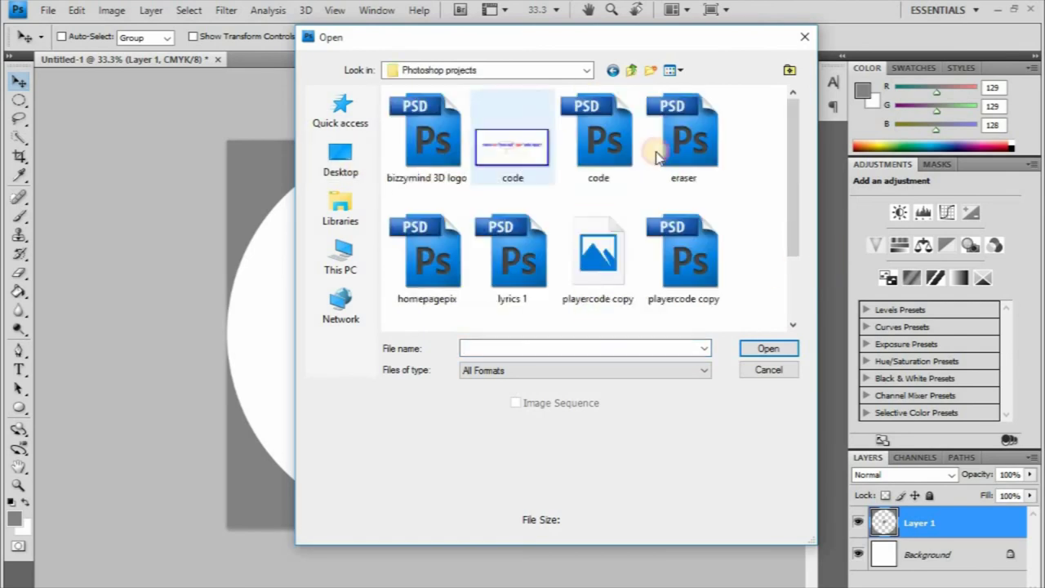
{"action": "mouse_move", "coordinate": [792, 154]}
{"action": "left_mouse_down"}
{"action": "mouse_move", "coordinate": [796, 202]}
{"action": "mouse_move", "coordinate": [795, 172]}
{"action": "left_mouse_up"}
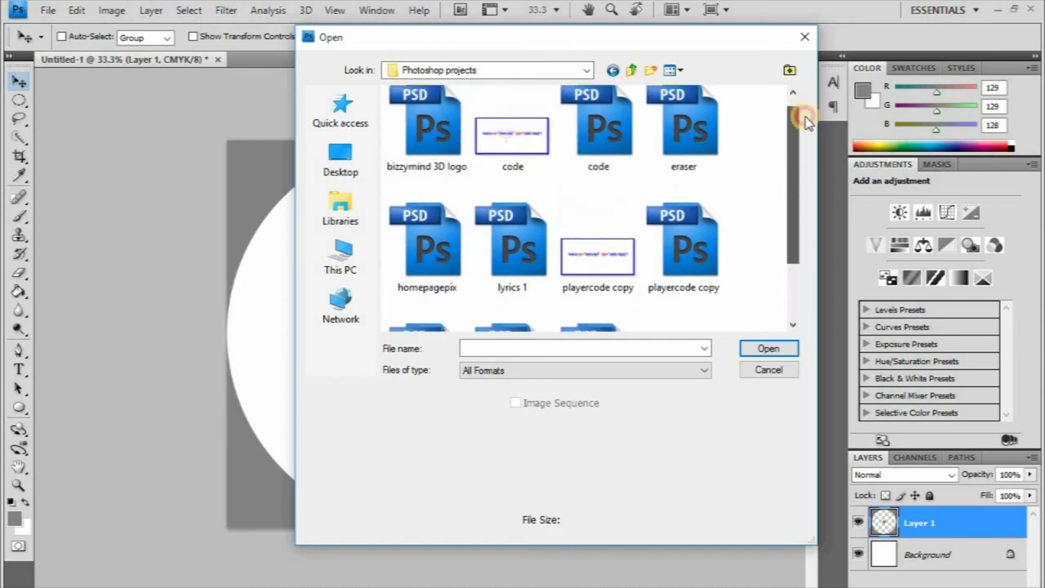
{"action": "left_click", "coordinate": [340, 155]}
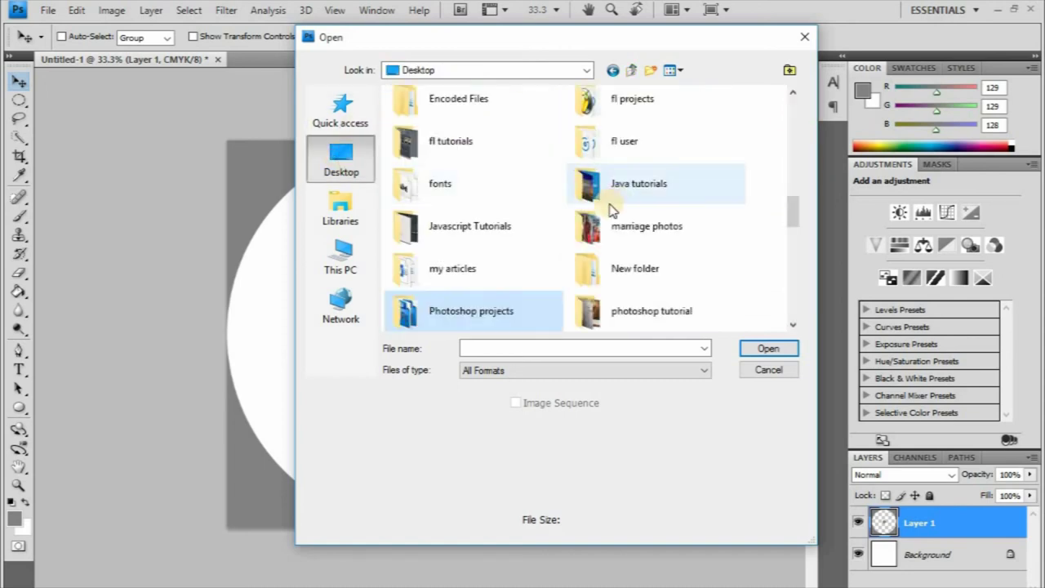
{"action": "left_click", "coordinate": [339, 214]}
{"action": "left_click", "coordinate": [628, 157]}
{"action": "double_click", "coordinate": [627, 157]}
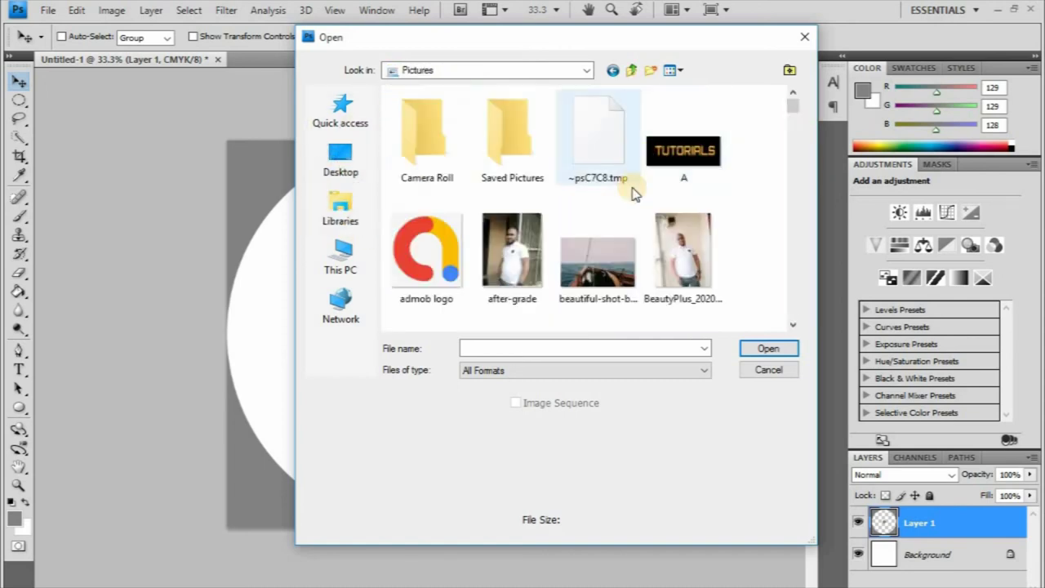
{"action": "mouse_move", "coordinate": [794, 113]}
{"action": "left_mouse_down"}
{"action": "mouse_move", "coordinate": [799, 165]}
{"action": "mouse_move", "coordinate": [795, 114]}
{"action": "left_mouse_up"}
{"action": "left_click", "coordinate": [510, 245]}
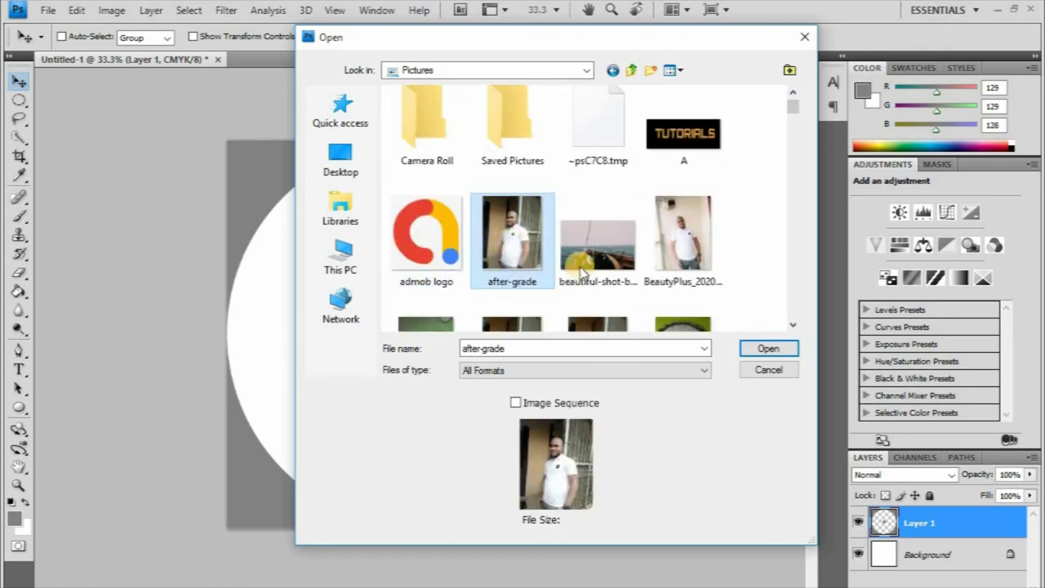
{"action": "left_click", "coordinate": [765, 349]}
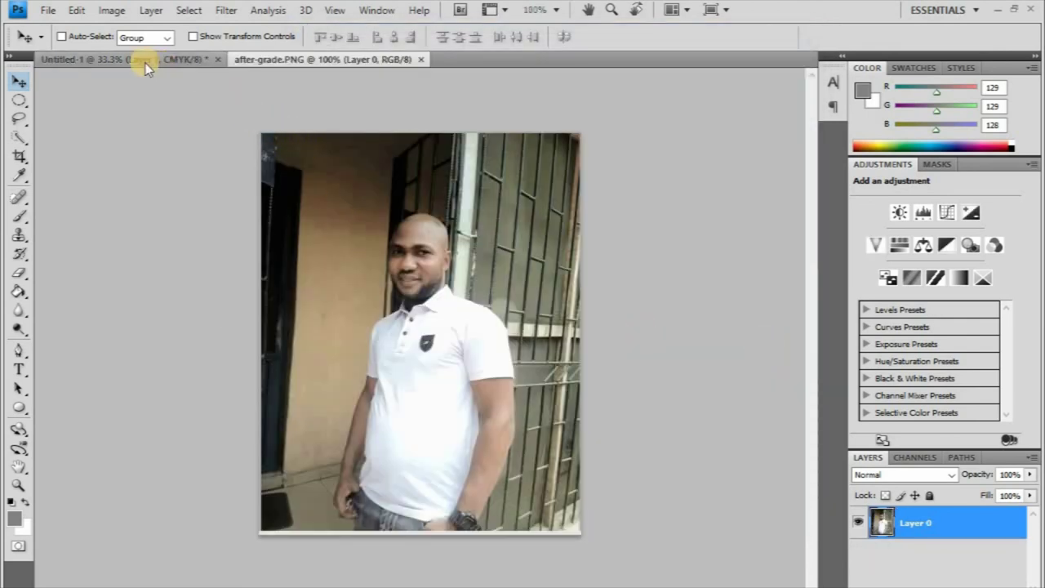
Drag the after-grade portrait into the Untitled-1 disc document.
{"action": "left_click", "coordinate": [145, 62]}
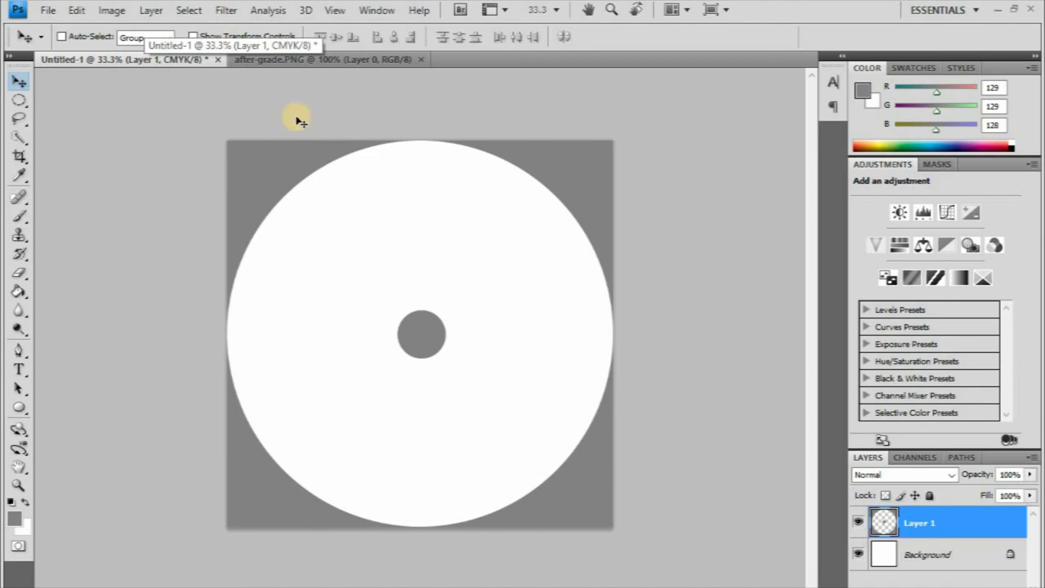
{"action": "left_click", "coordinate": [293, 62]}
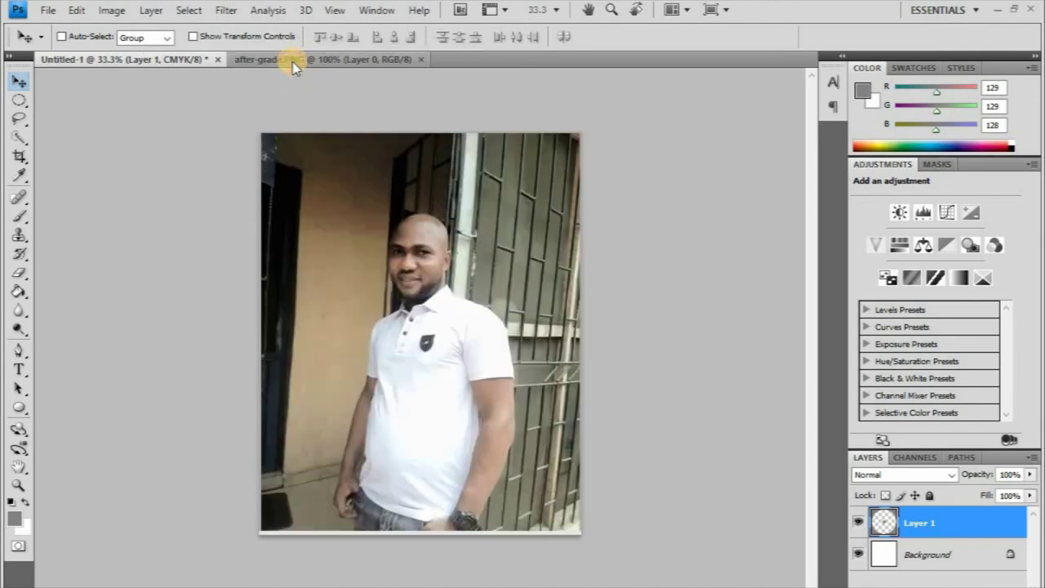
{"action": "left_click", "coordinate": [194, 63]}
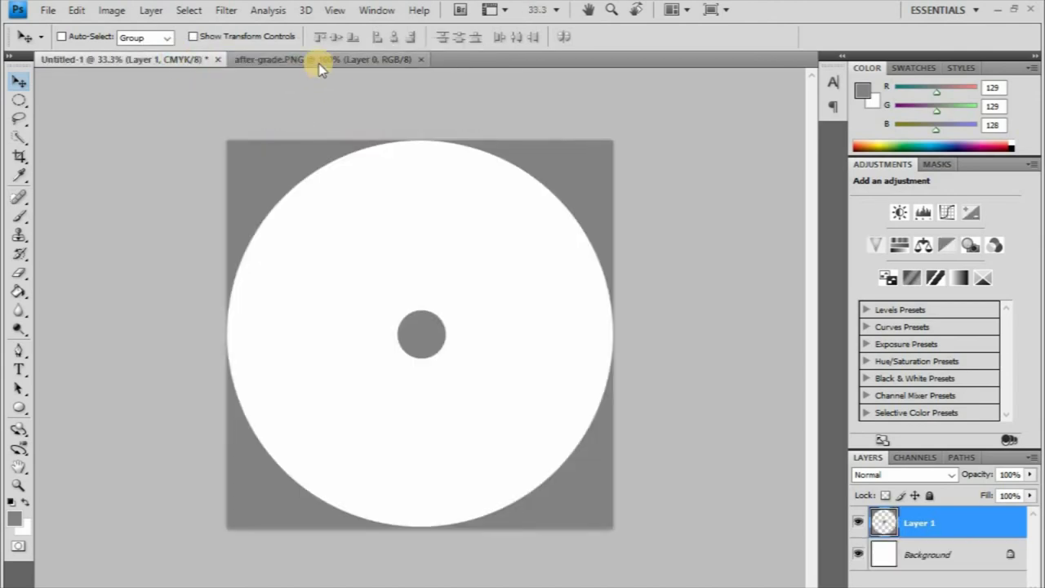
{"action": "left_click_drag", "start_coordinate": [316, 60], "coordinate": [342, 323]}
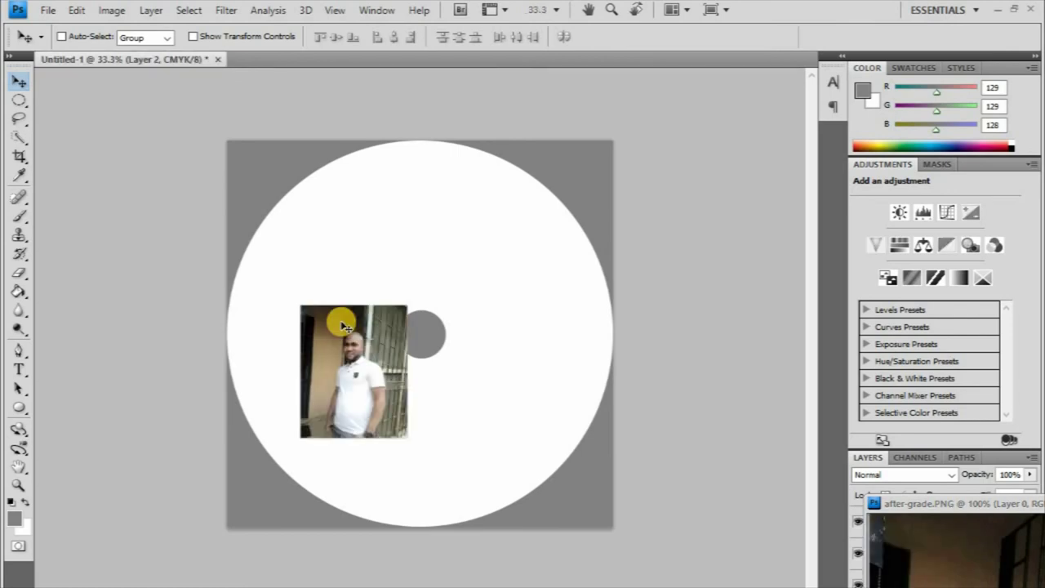
Free-transform the portrait to about 380% so it covers the whole canvas.
{"action": "key", "text": "ctrl+t"}
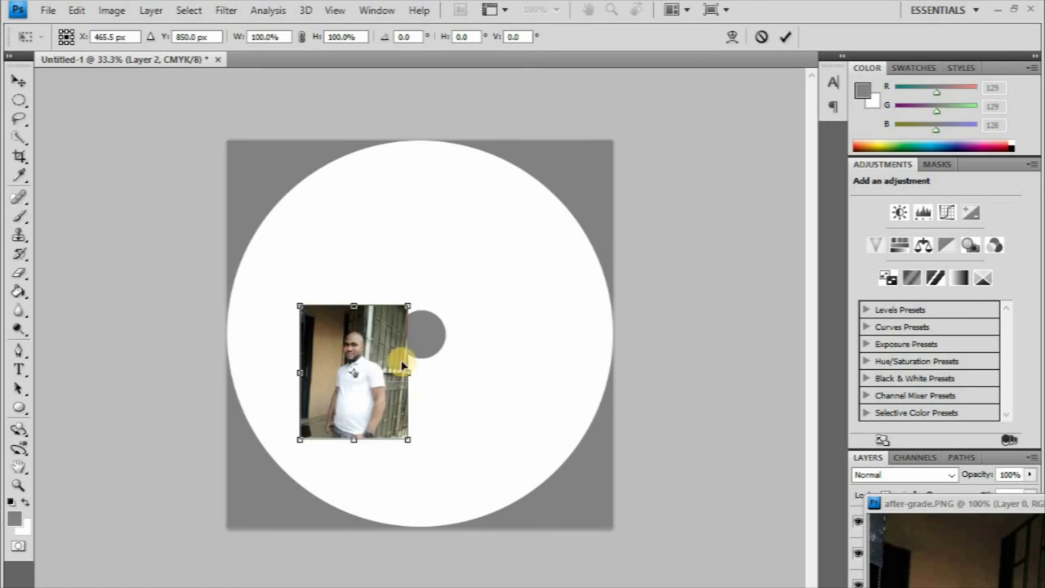
{"action": "left_click_drag", "start_coordinate": [345, 346], "coordinate": [371, 253]}
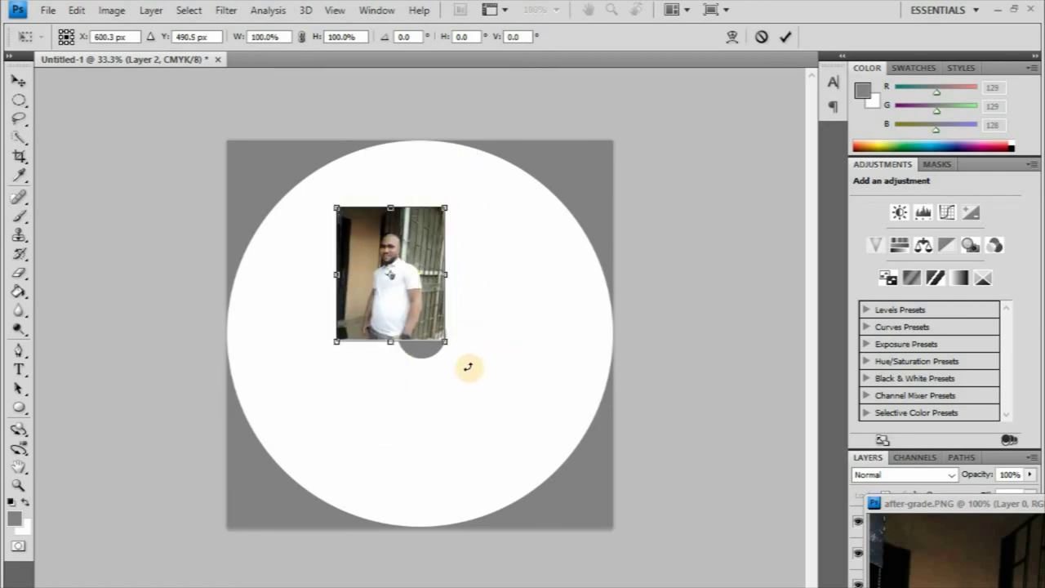
{"action": "left_click_drag", "start_coordinate": [448, 345], "coordinate": [720, 472]}
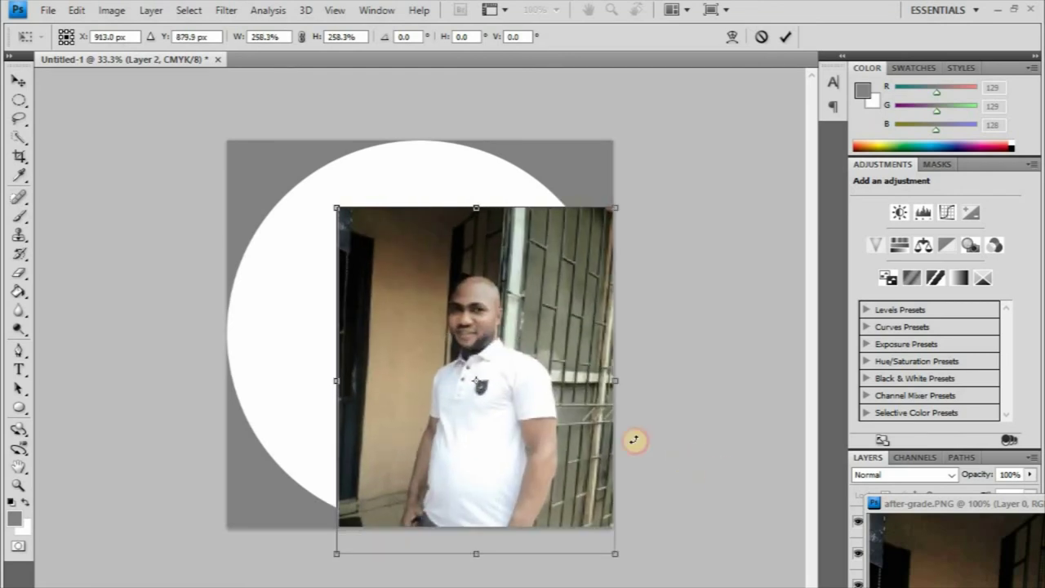
{"action": "left_click_drag", "start_coordinate": [417, 324], "coordinate": [366, 289]}
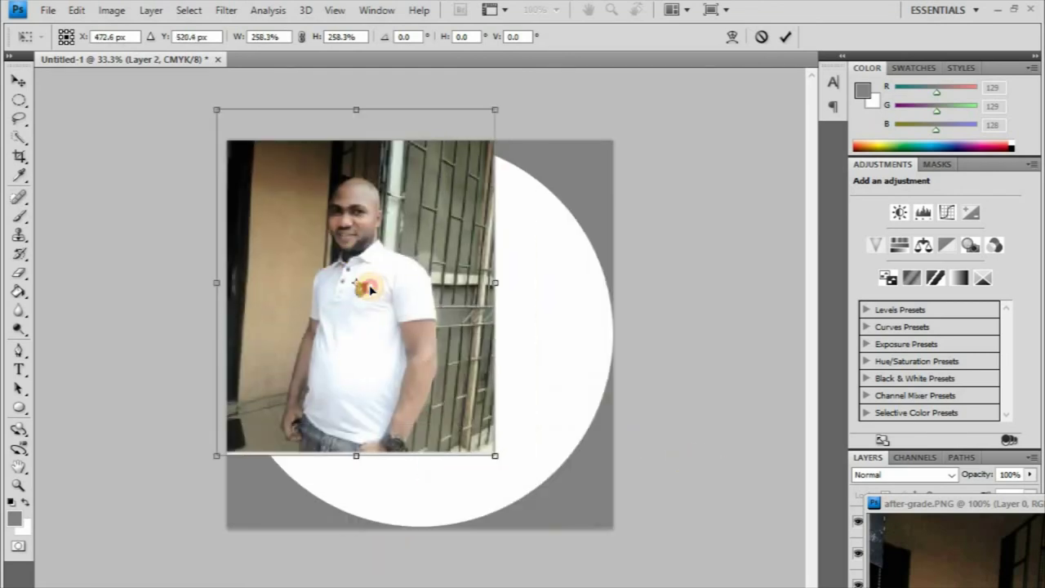
{"action": "left_click_drag", "start_coordinate": [495, 457], "coordinate": [721, 550]}
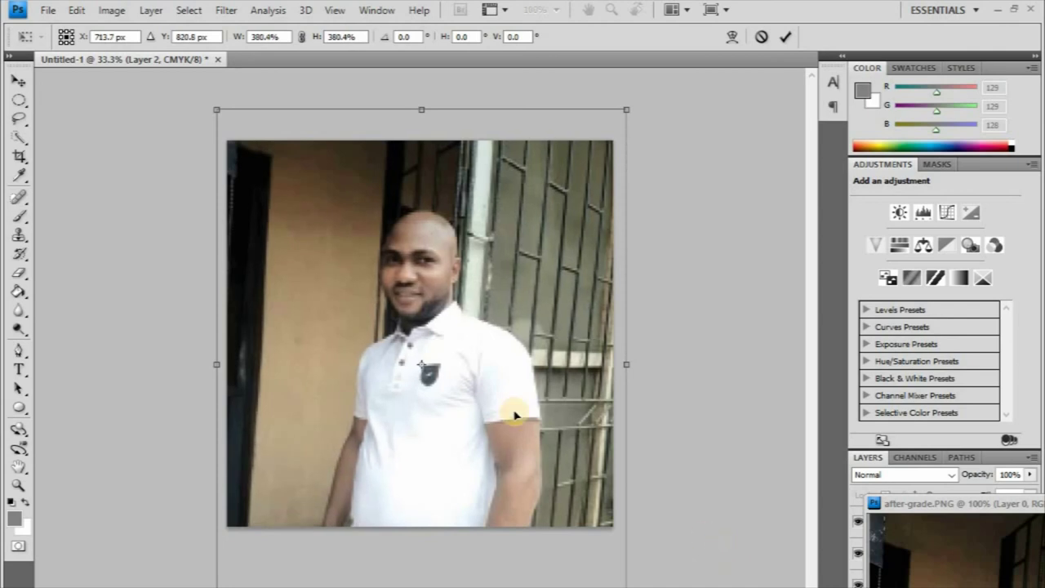
{"action": "left_click_drag", "start_coordinate": [460, 354], "coordinate": [491, 355]}
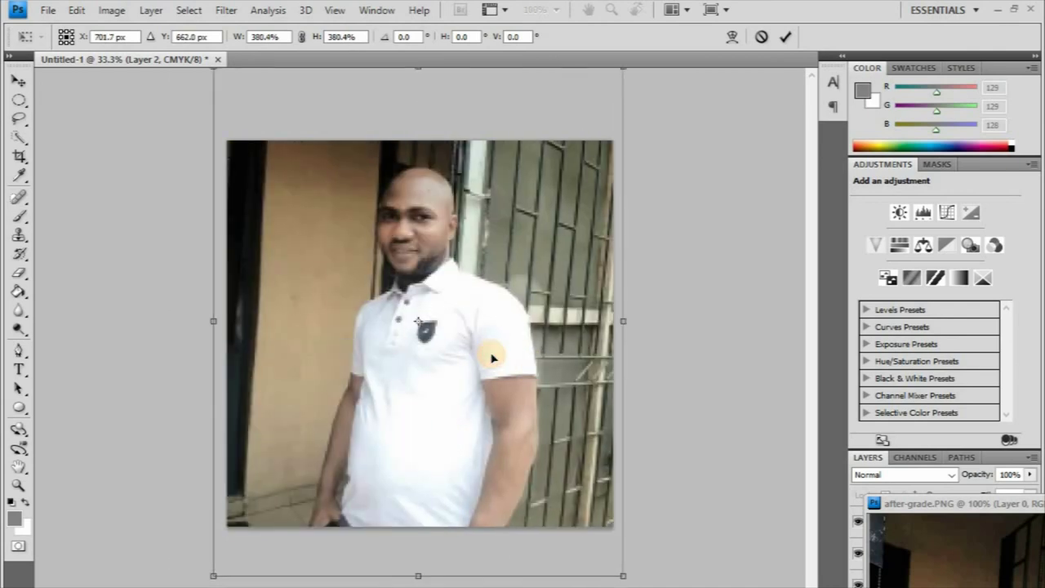
Commit the portrait transform and minimize the after-grade window.
{"action": "left_click", "coordinate": [784, 43]}
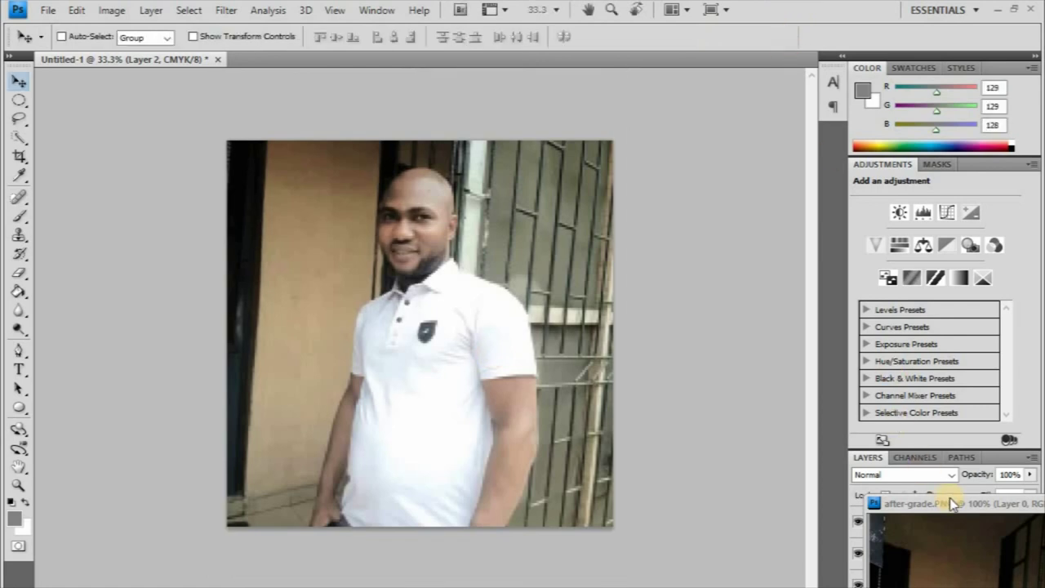
{"action": "left_click", "coordinate": [931, 503]}
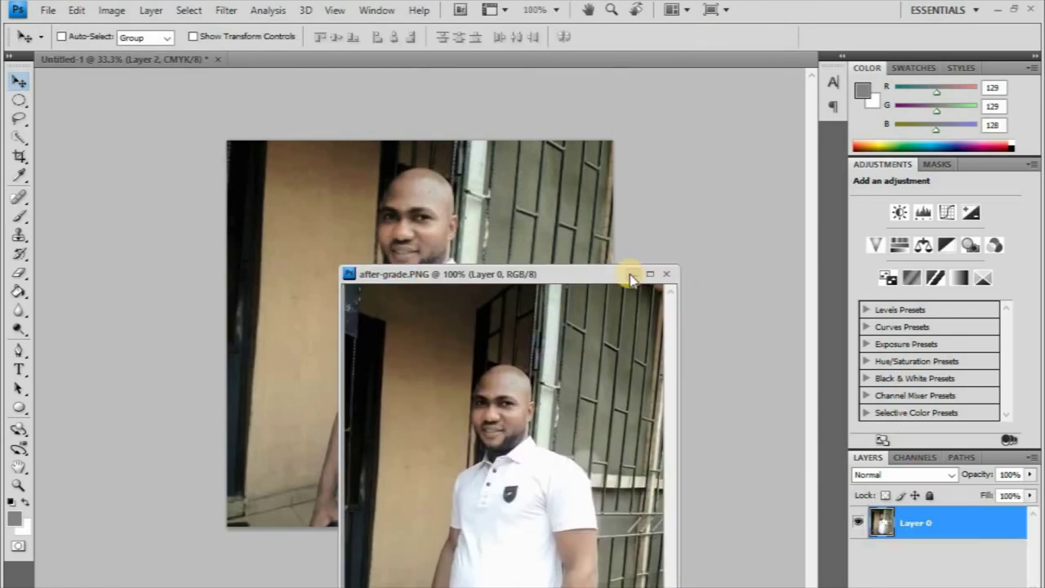
{"action": "left_click", "coordinate": [649, 274]}
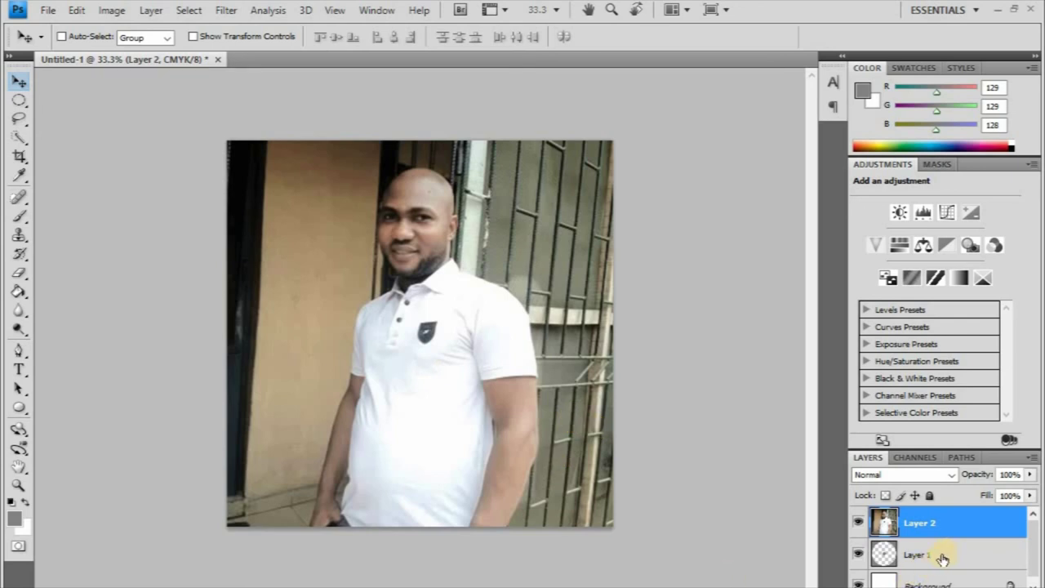
Move Layer 1 (the disc) above Layer 2 (the portrait) in the Layers panel.
{"action": "left_click", "coordinate": [950, 527]}
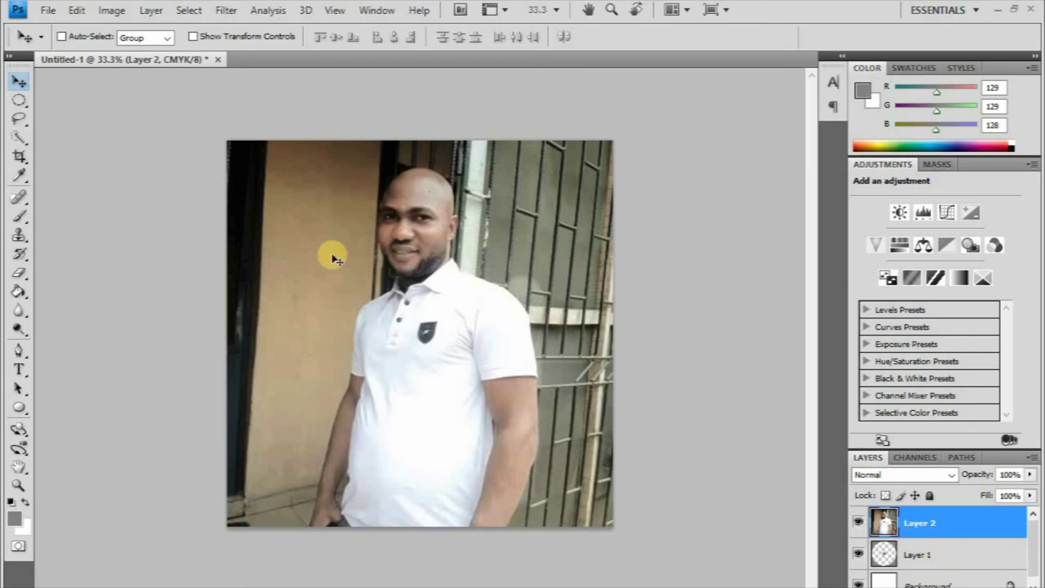
{"action": "left_click", "coordinate": [937, 559]}
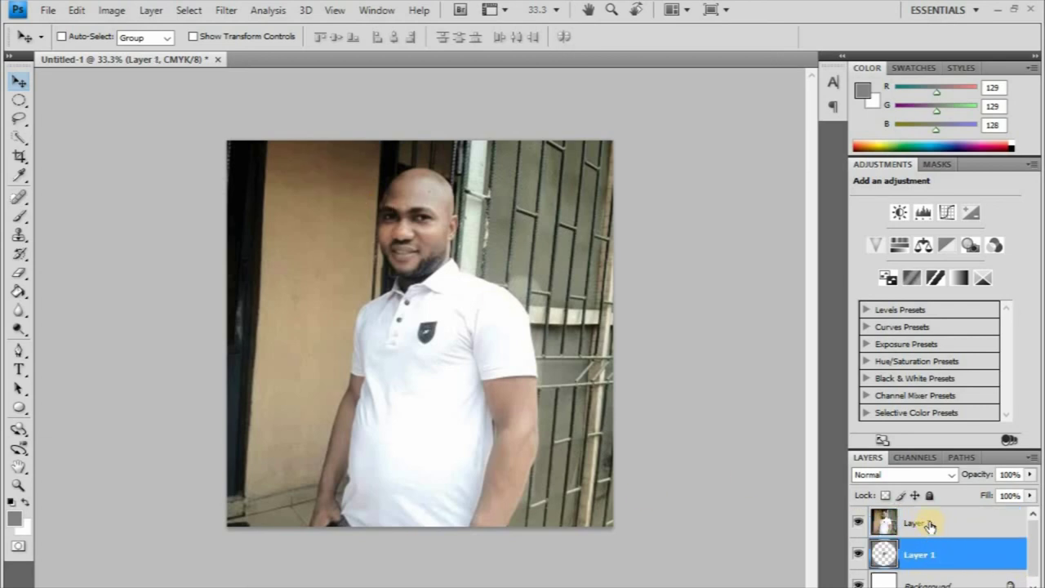
{"action": "left_click", "coordinate": [929, 524]}
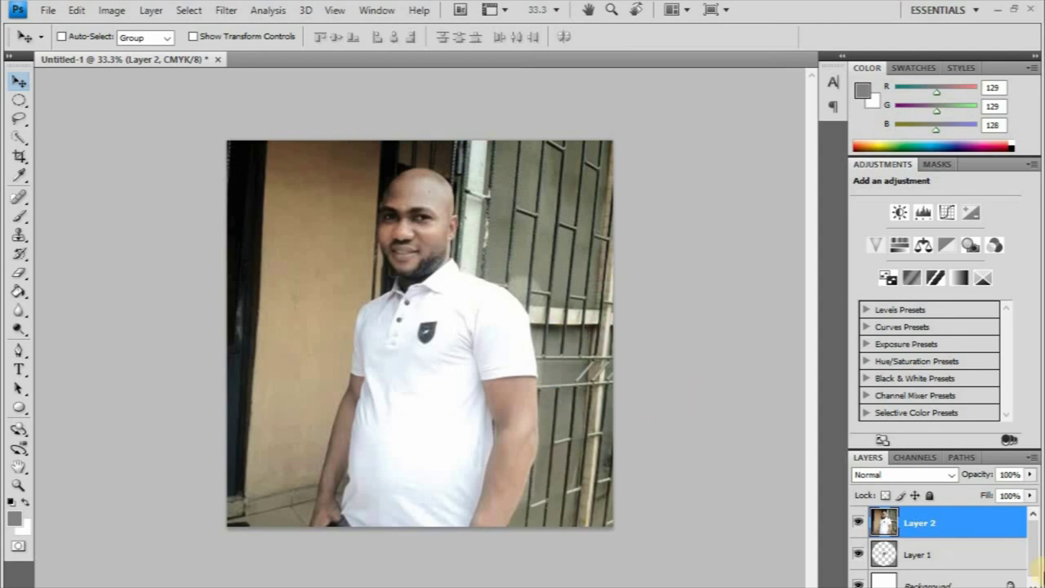
{"action": "left_click", "coordinate": [944, 564]}
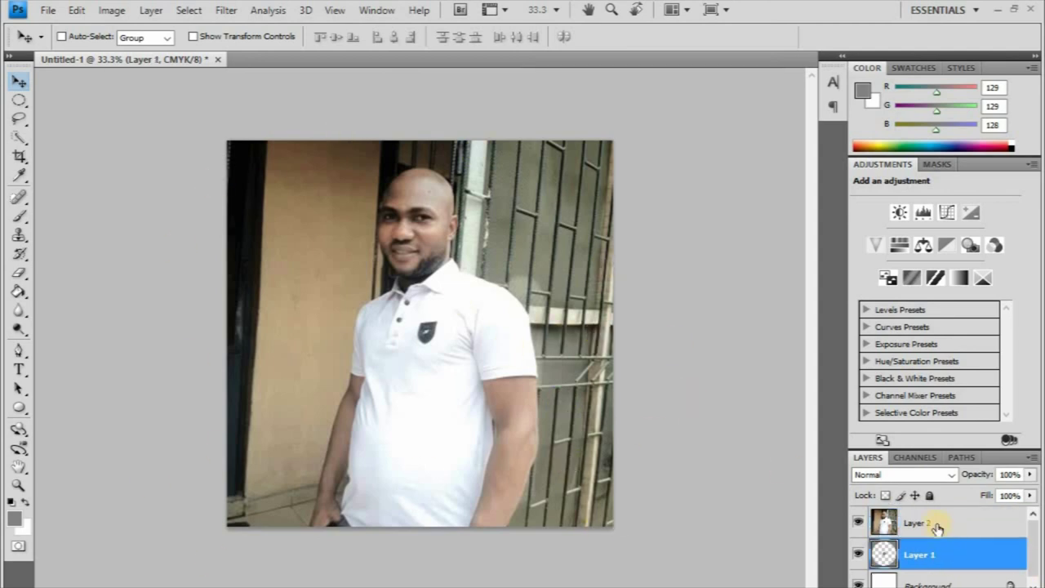
{"action": "left_click", "coordinate": [936, 524]}
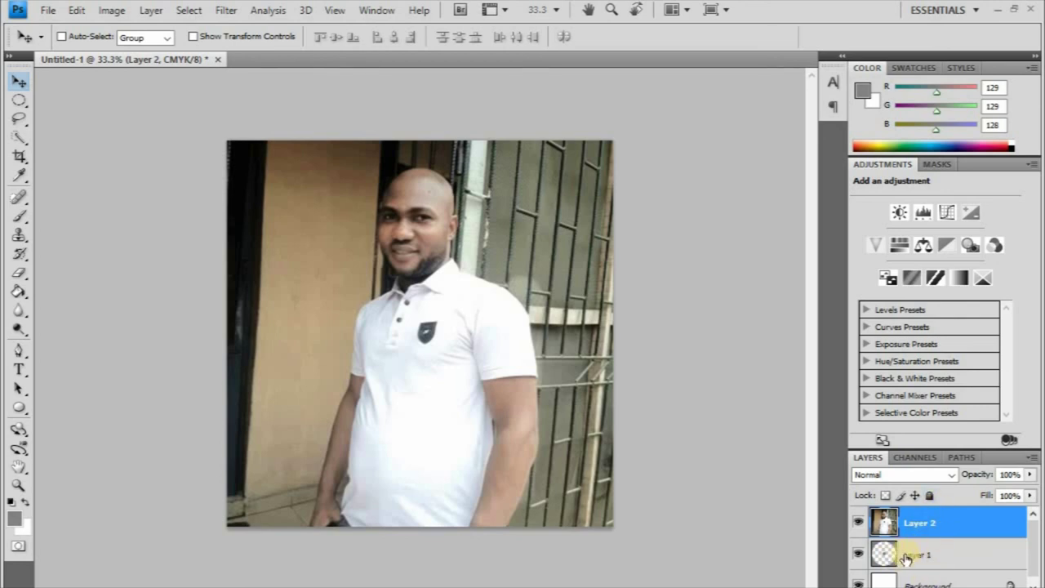
{"action": "left_click", "coordinate": [931, 557]}
{"action": "left_click_drag", "start_coordinate": [931, 555], "coordinate": [932, 513]}
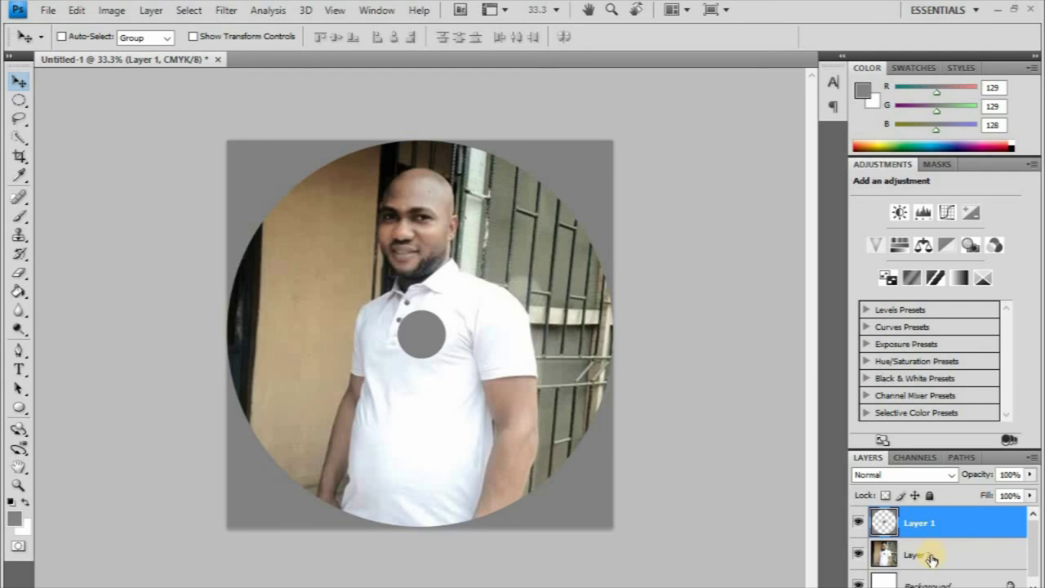
{"action": "left_click", "coordinate": [931, 560]}
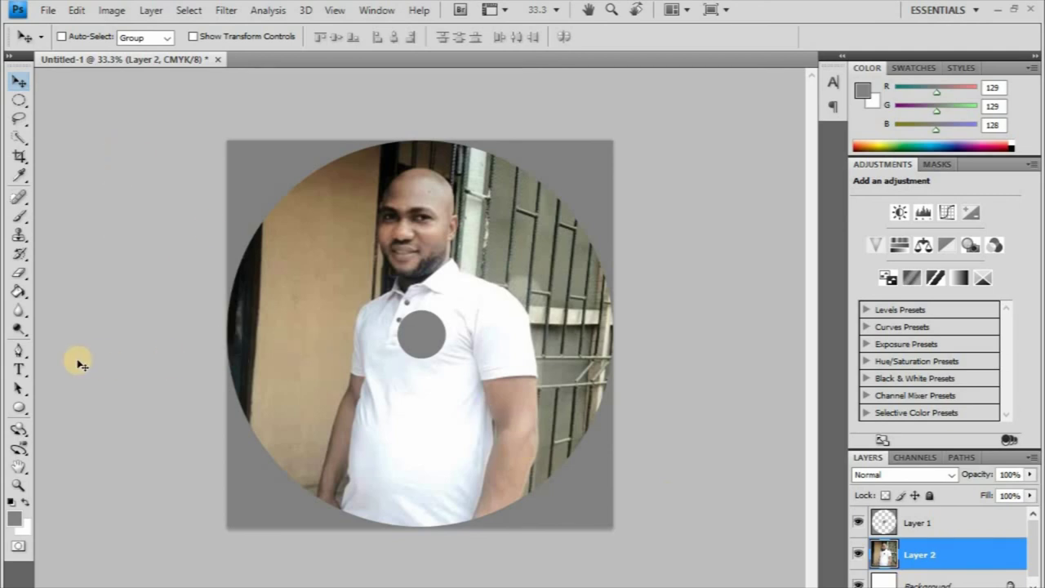
Create a new blank layer named Layer 3.
{"action": "left_click", "coordinate": [150, 11]}
{"action": "mouse_move", "coordinate": [155, 29]}
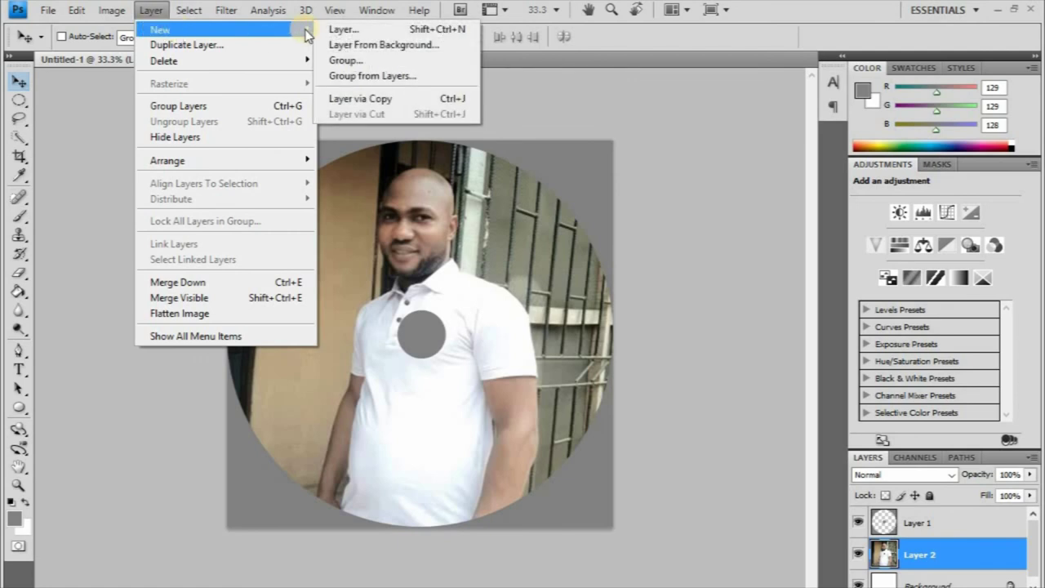
{"action": "left_click", "coordinate": [337, 31]}
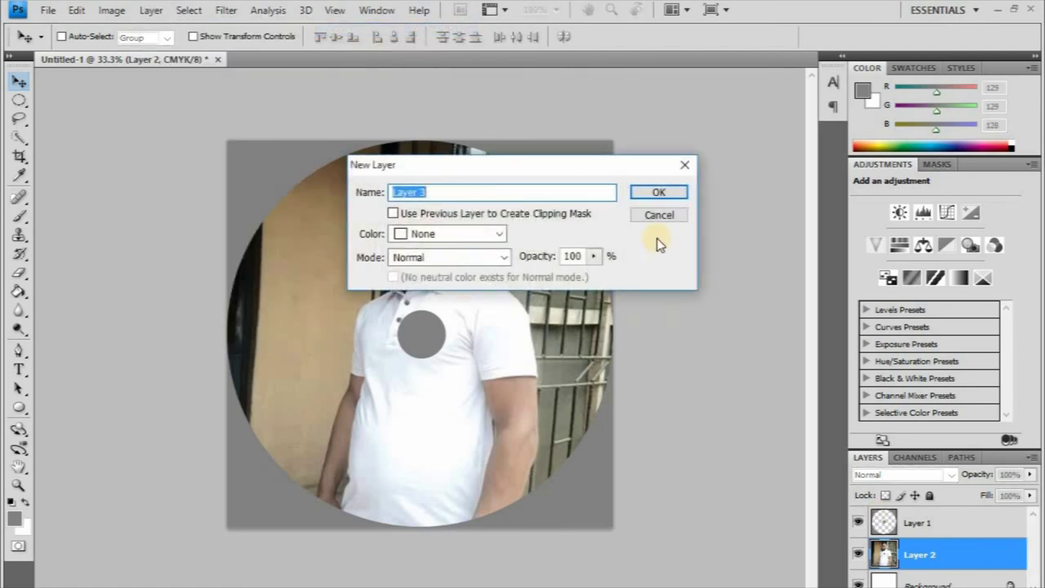
{"action": "left_click", "coordinate": [658, 194]}
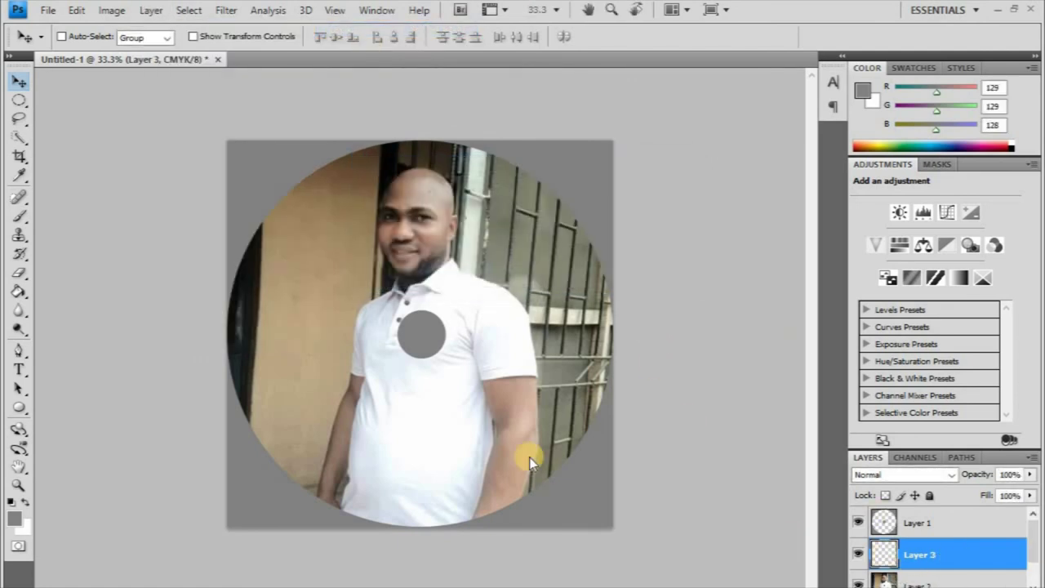
Type 'Mind' after 'Bizzy' and select the whole BizzyMind line.
{"action": "left_click", "coordinate": [19, 369]}
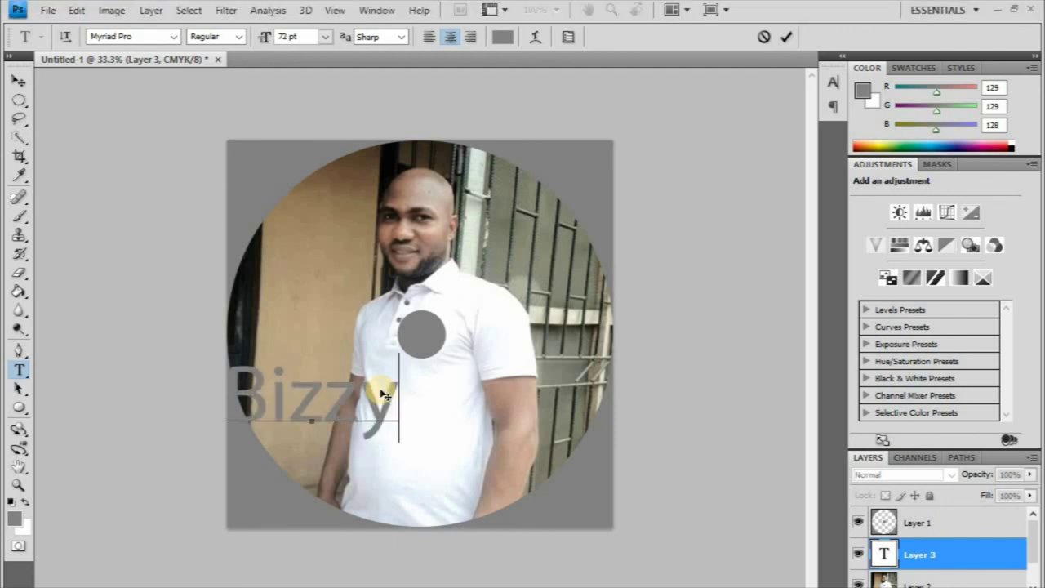
{"action": "type", "text": "M"}
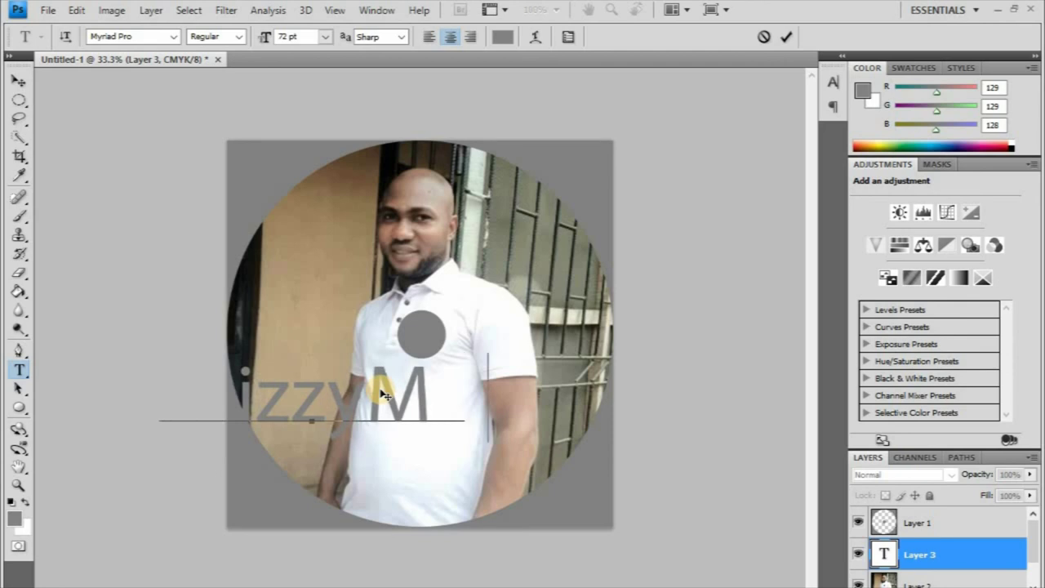
{"action": "type", "text": "ind"}
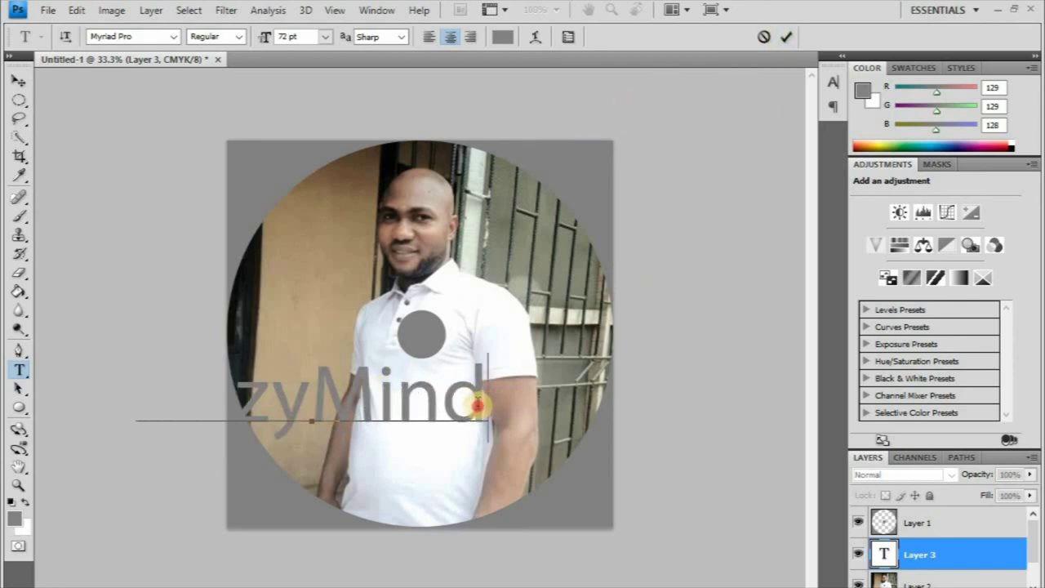
{"action": "left_click_drag", "start_coordinate": [477, 404], "coordinate": [42, 400]}
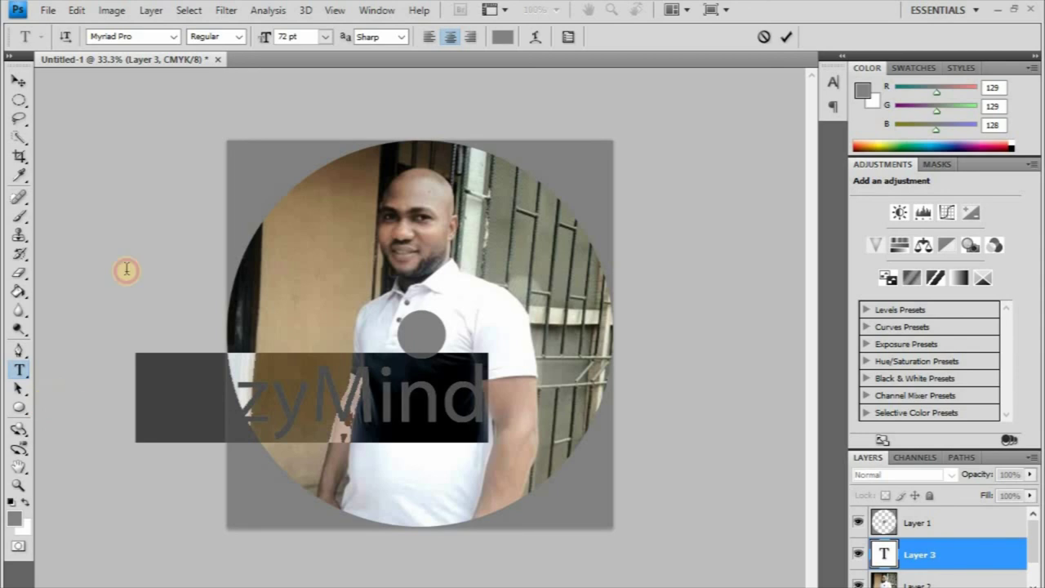
Set the title font to Impact and shift the layer so the whole word shows.
{"action": "left_click", "coordinate": [172, 36]}
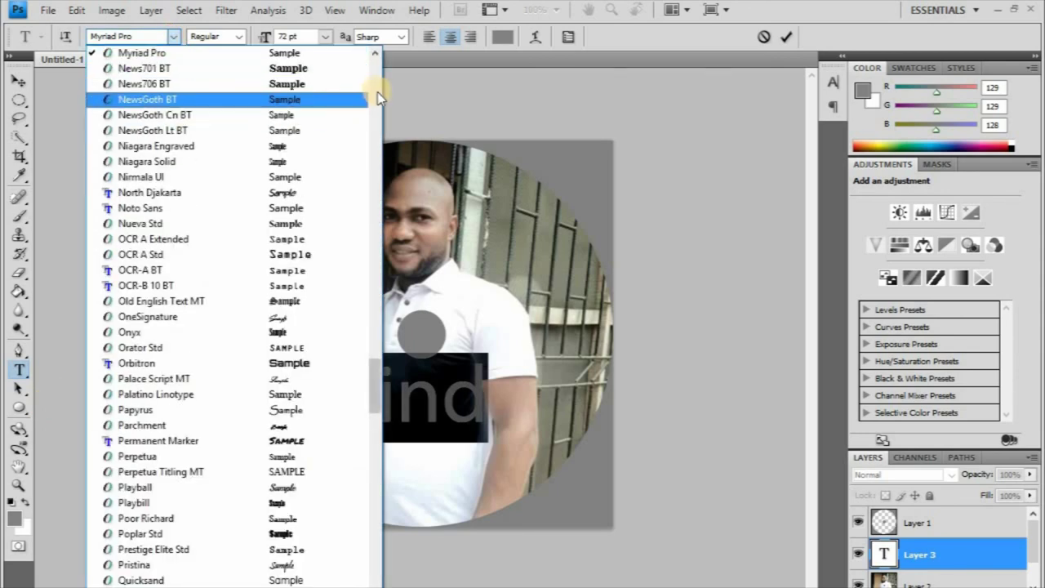
{"action": "left_click_drag", "start_coordinate": [370, 393], "coordinate": [366, 299]}
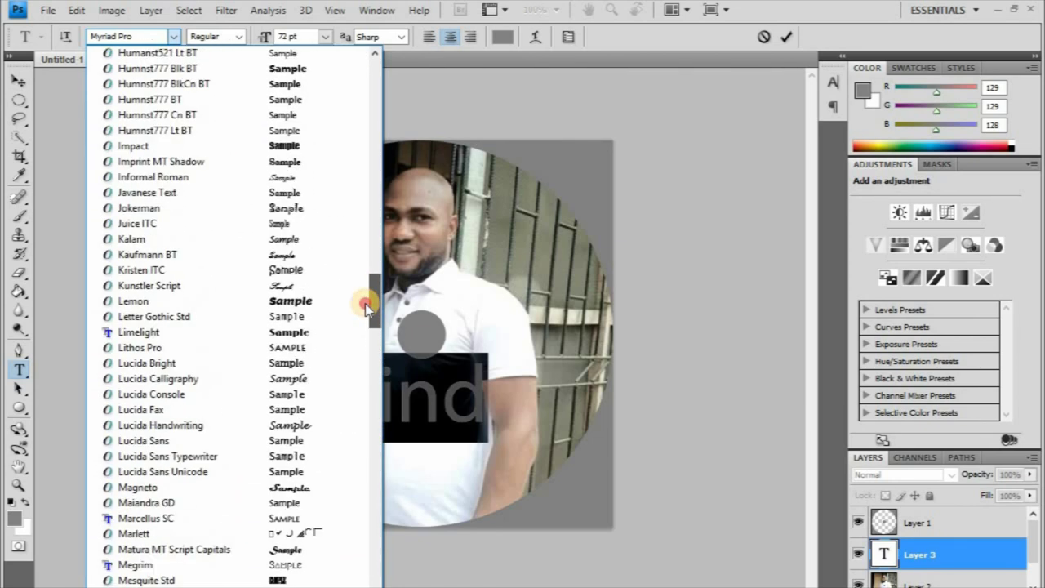
{"action": "left_click", "coordinate": [135, 150]}
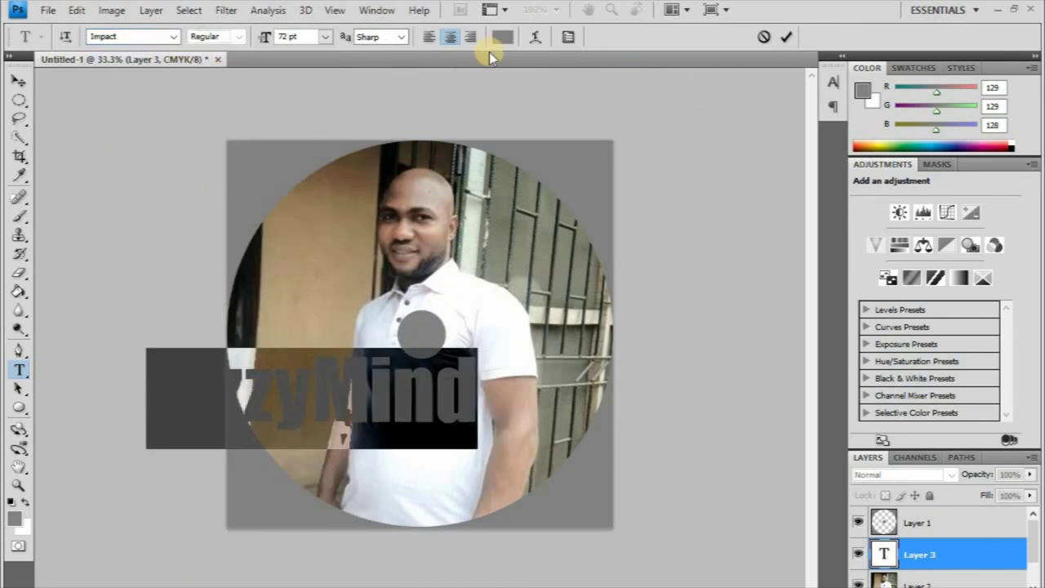
{"action": "left_click", "coordinate": [785, 39]}
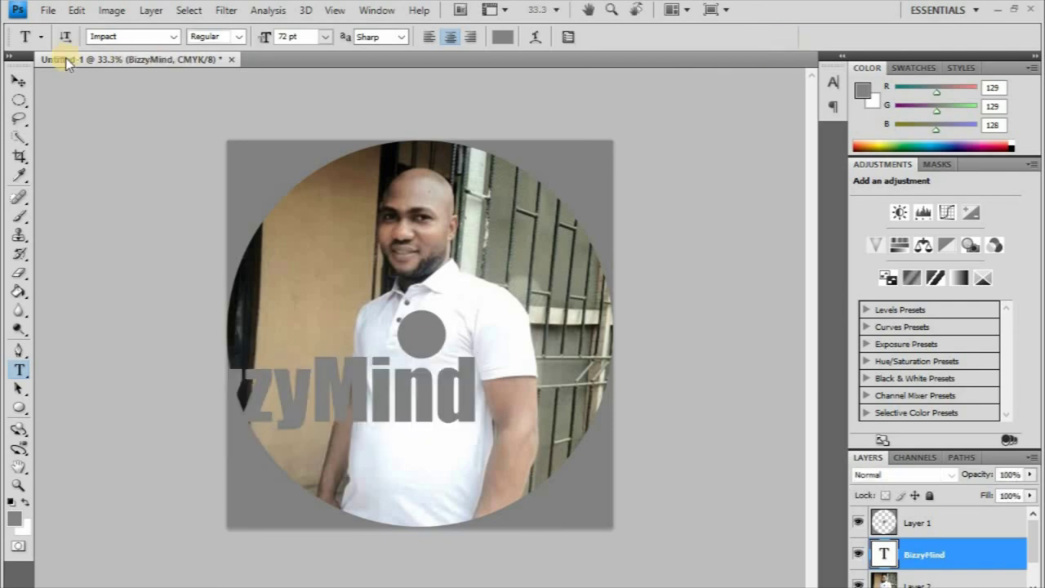
{"action": "left_click", "coordinate": [19, 81]}
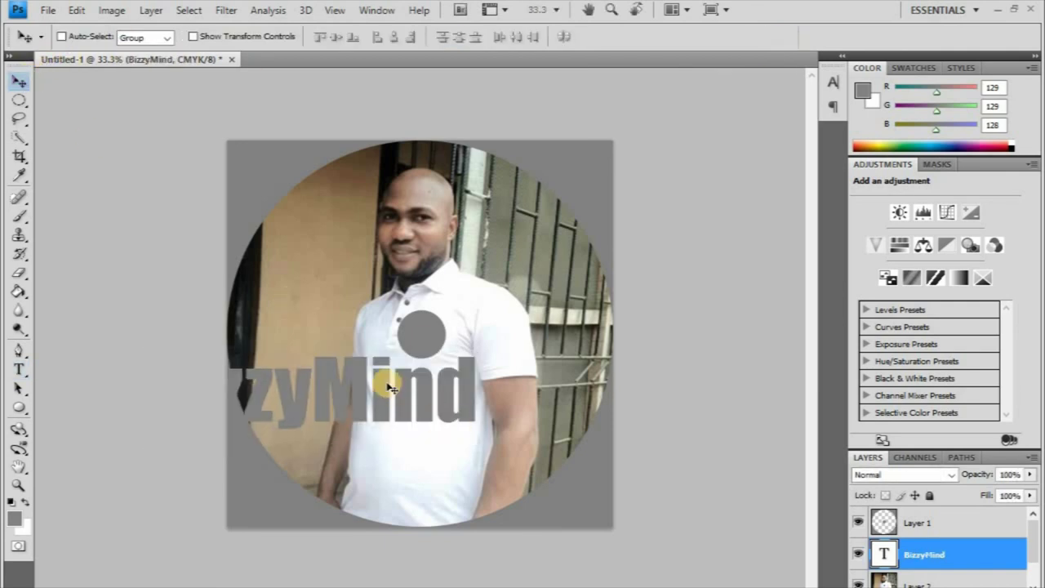
{"action": "left_click_drag", "start_coordinate": [427, 380], "coordinate": [504, 403]}
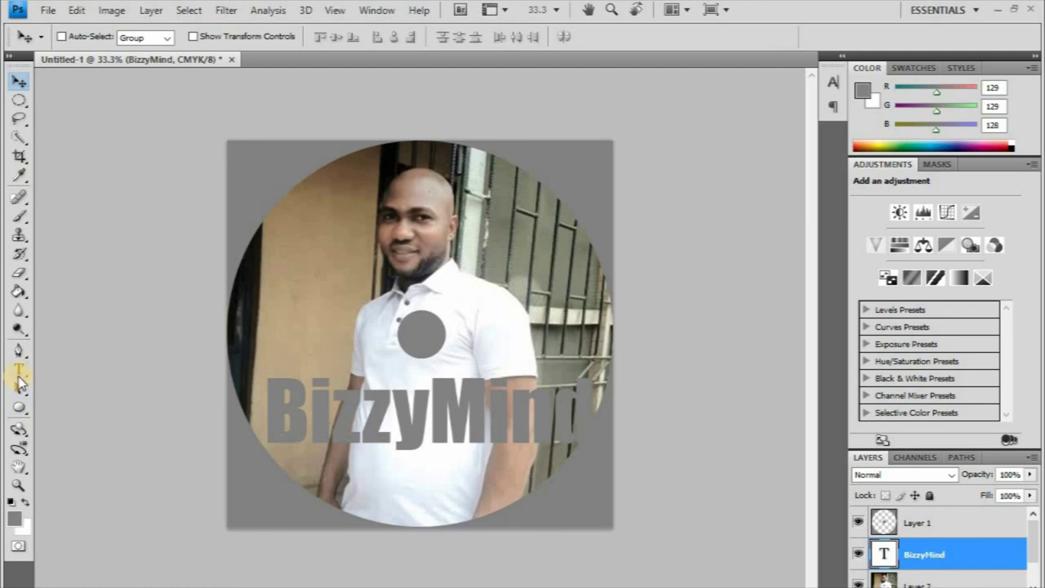
Colour the BizzyMind text orange (ff8200) in the Character panel and commit.
{"action": "left_click", "coordinate": [18, 371]}
{"action": "left_click_drag", "start_coordinate": [273, 408], "coordinate": [612, 408]}
{"action": "left_click", "coordinate": [832, 90]}
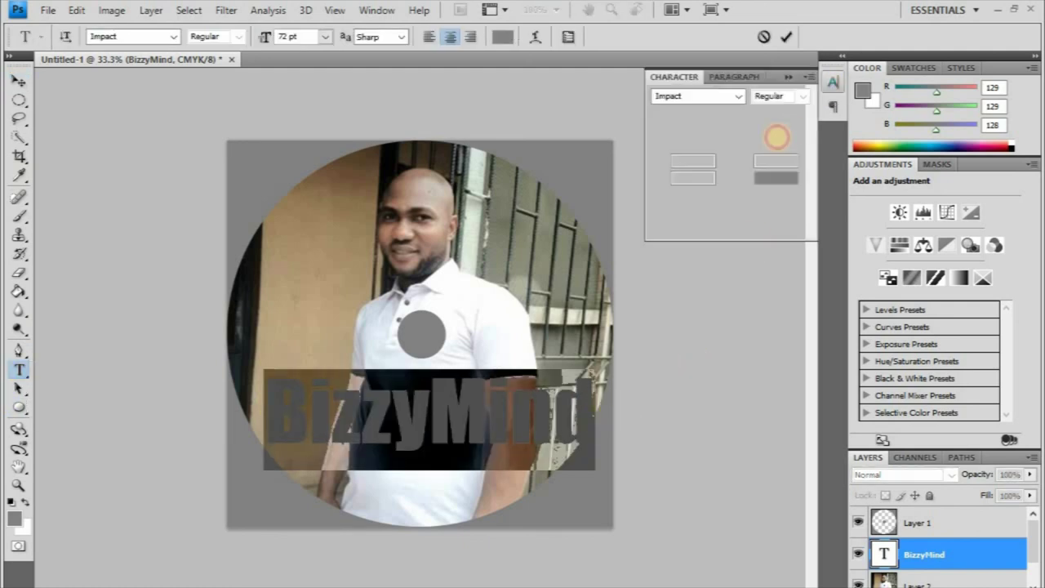
{"action": "left_click", "coordinate": [771, 178]}
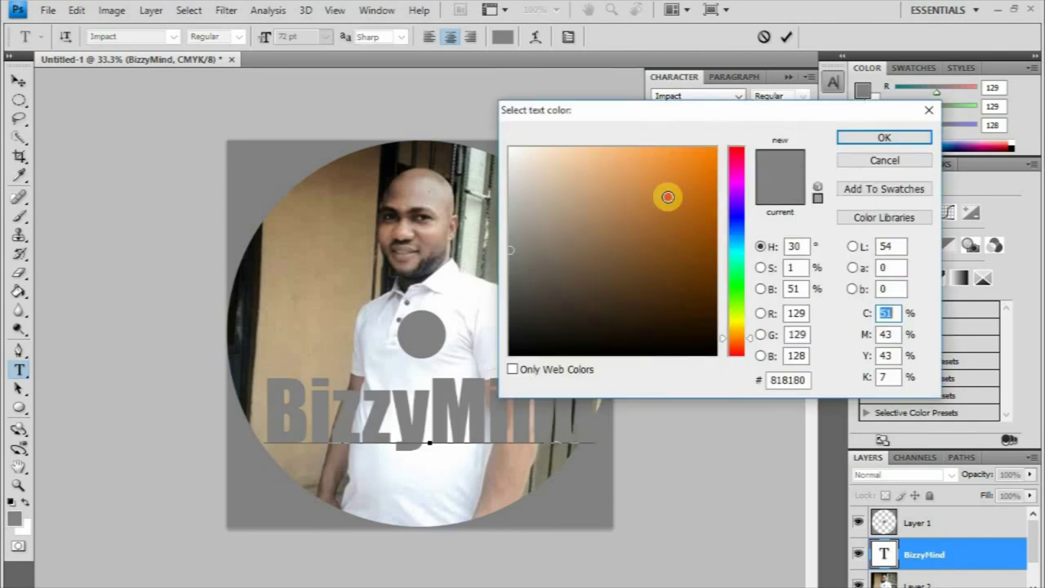
{"action": "left_click", "coordinate": [715, 149]}
{"action": "left_click", "coordinate": [879, 144]}
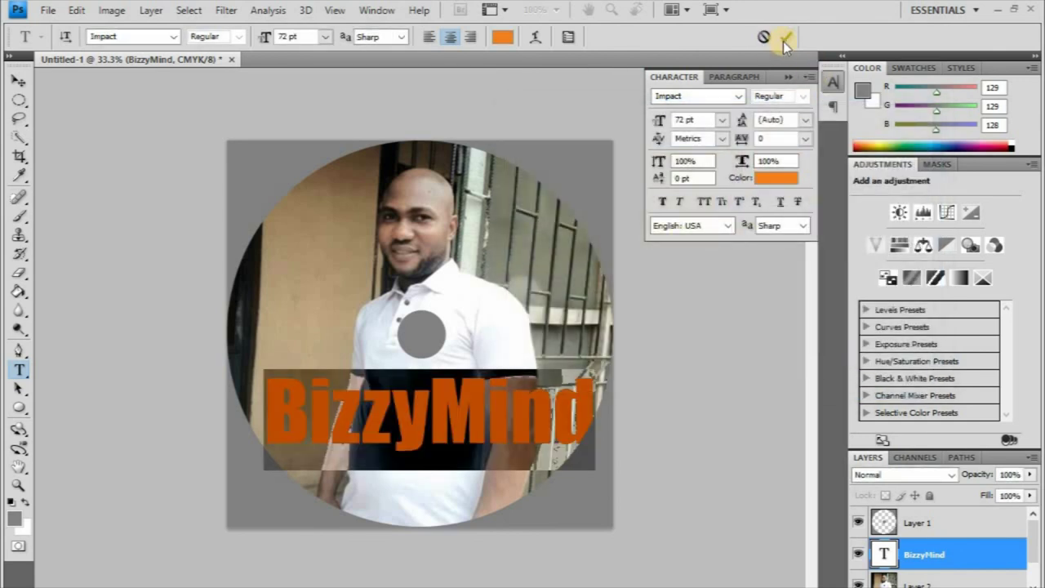
{"action": "left_click", "coordinate": [785, 38]}
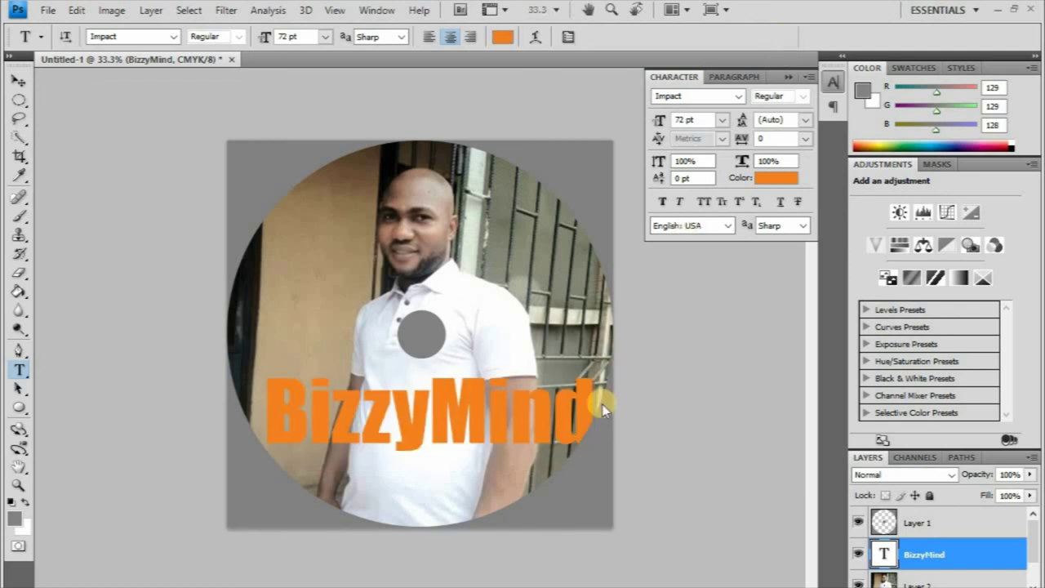
{"action": "left_click", "coordinate": [18, 82]}
Scale the BizzyMind title to about 79% and move it left toward the disc centre.
{"action": "mouse_move", "coordinate": [428, 397]}
{"action": "left_mouse_down"}
{"action": "mouse_move", "coordinate": [416, 195]}
{"action": "mouse_move", "coordinate": [420, 435]}
{"action": "mouse_move", "coordinate": [430, 431]}
{"action": "mouse_move", "coordinate": [418, 408]}
{"action": "mouse_move", "coordinate": [438, 413]}
{"action": "mouse_move", "coordinate": [421, 416]}
{"action": "mouse_move", "coordinate": [437, 403]}
{"action": "left_mouse_up"}
{"action": "key", "text": "ctrl+t"}
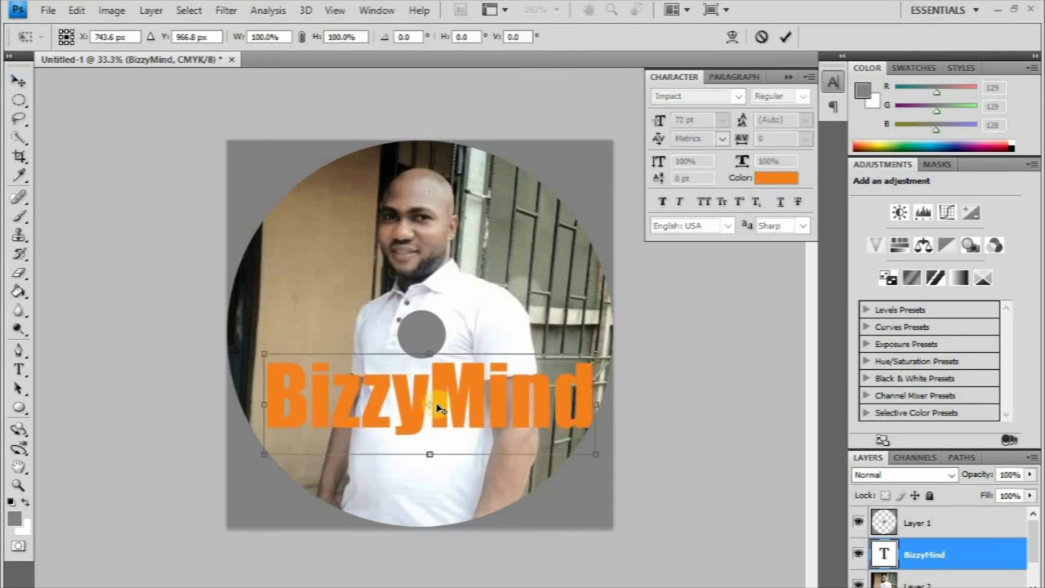
{"action": "left_click_drag", "start_coordinate": [279, 357], "coordinate": [356, 385]}
{"action": "left_click_drag", "start_coordinate": [356, 423], "coordinate": [291, 424]}
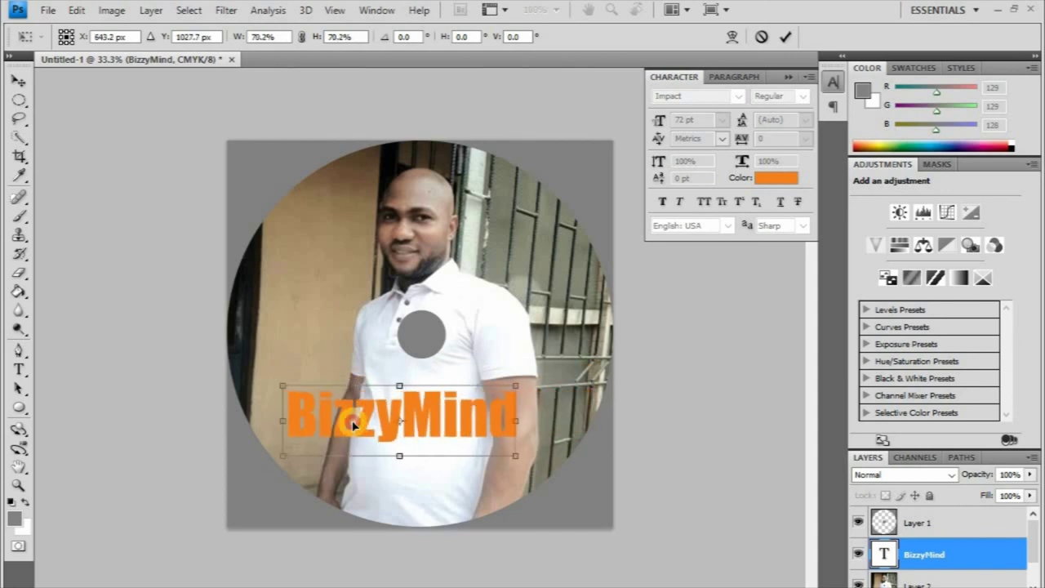
{"action": "left_click", "coordinate": [782, 40]}
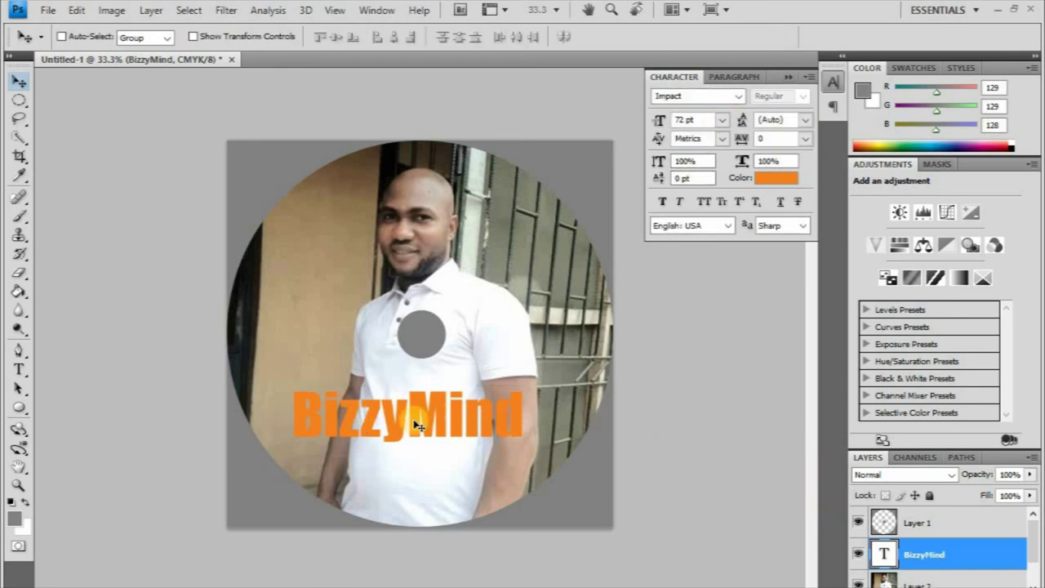
Add a 32 px black Stroke layer style to the BizzyMind text layer.
{"action": "double_click", "coordinate": [1009, 555]}
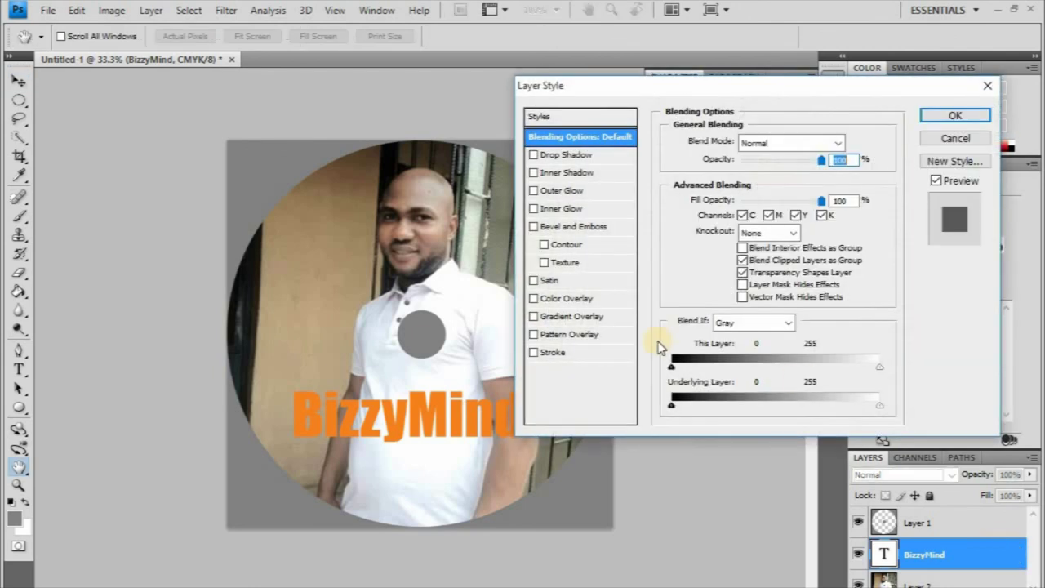
{"action": "left_click", "coordinate": [533, 354]}
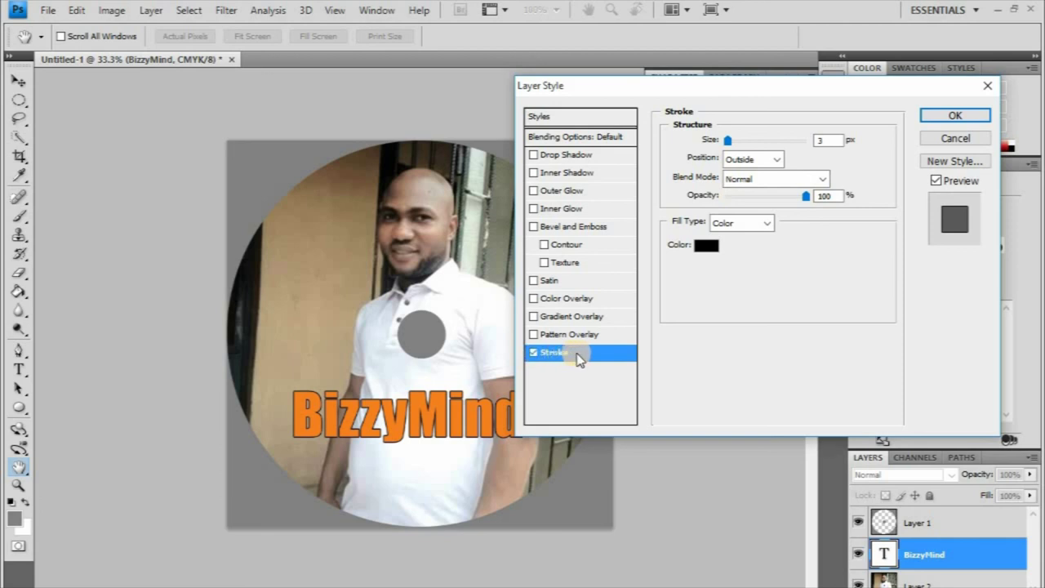
{"action": "mouse_move", "coordinate": [728, 141]}
{"action": "left_mouse_down"}
{"action": "mouse_move", "coordinate": [753, 145]}
{"action": "mouse_move", "coordinate": [731, 145]}
{"action": "mouse_move", "coordinate": [740, 145]}
{"action": "left_mouse_up"}
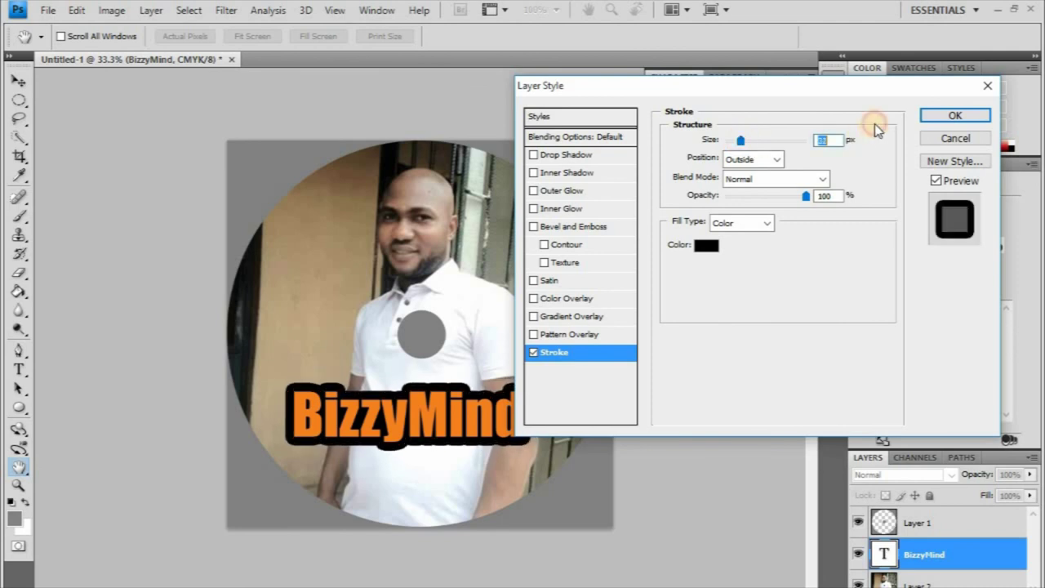
{"action": "left_click", "coordinate": [955, 117]}
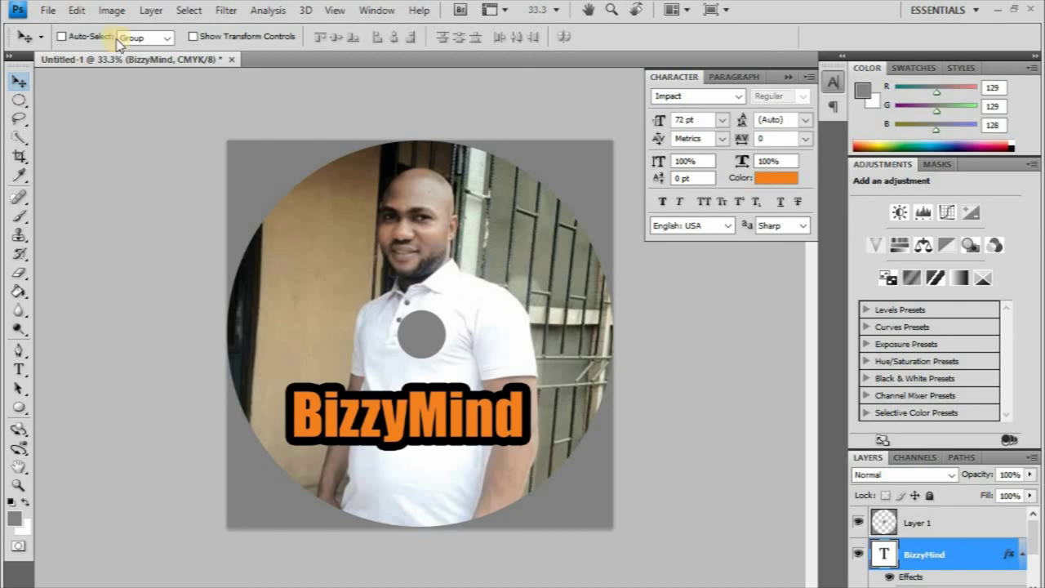
{"action": "left_click", "coordinate": [48, 9]}
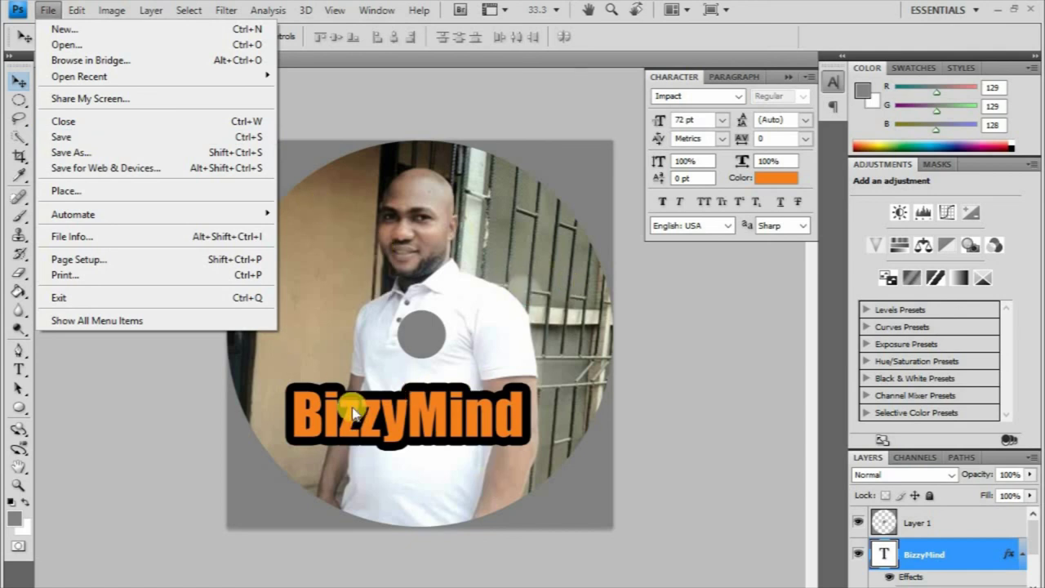
{"action": "left_click", "coordinate": [69, 154]}
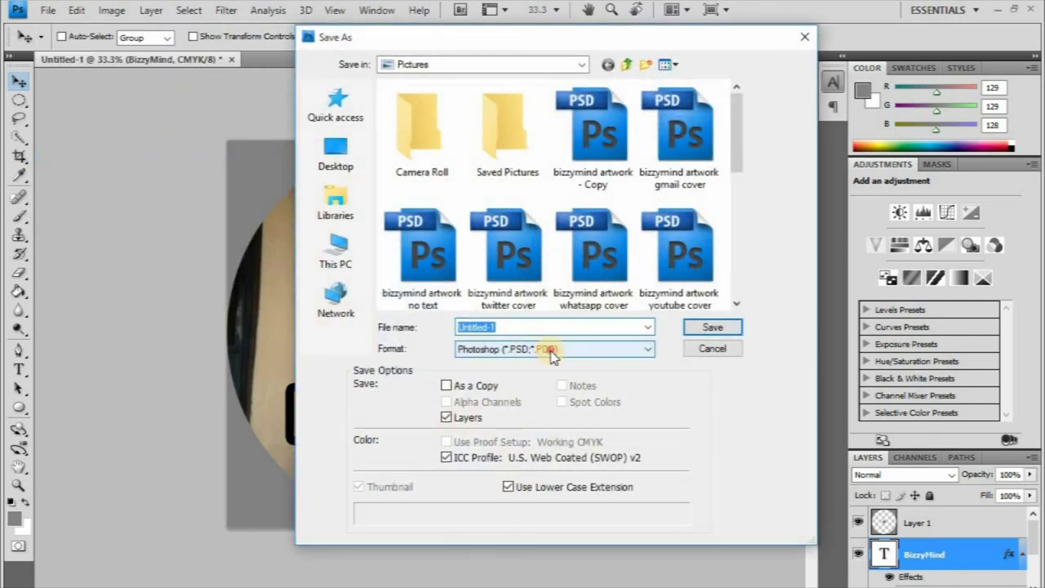
{"action": "left_click", "coordinate": [551, 351]}
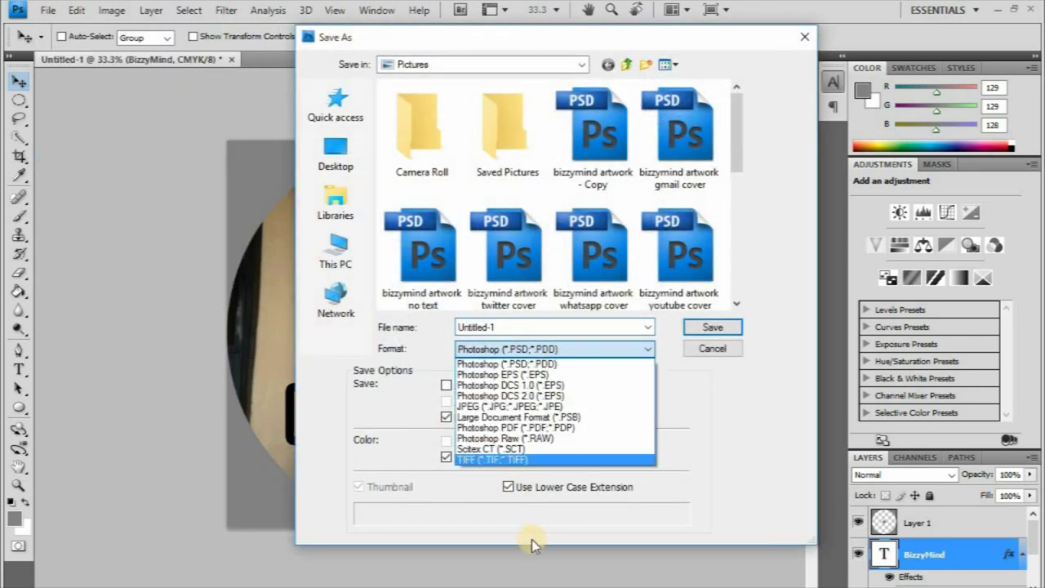
{"action": "left_click", "coordinate": [512, 406]}
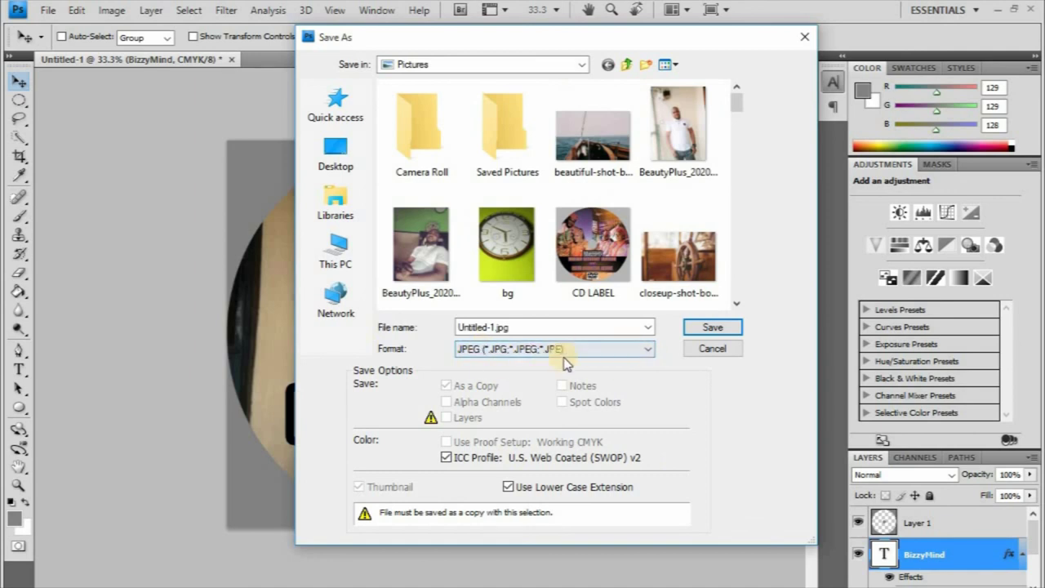
{"action": "key", "text": "shift+Tab"}
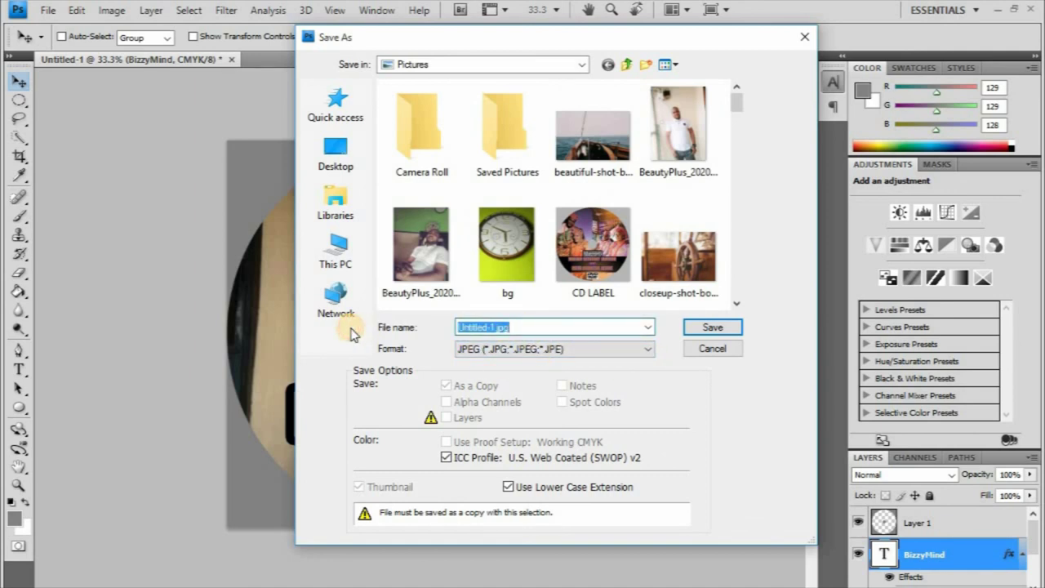
{"action": "type", "text": "my label"}
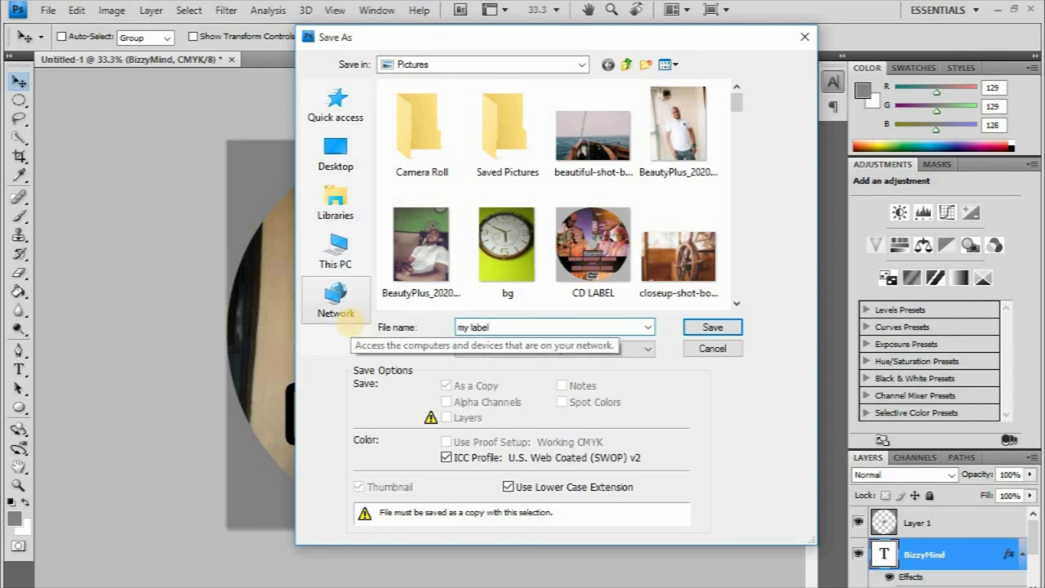
{"action": "left_click", "coordinate": [466, 327]}
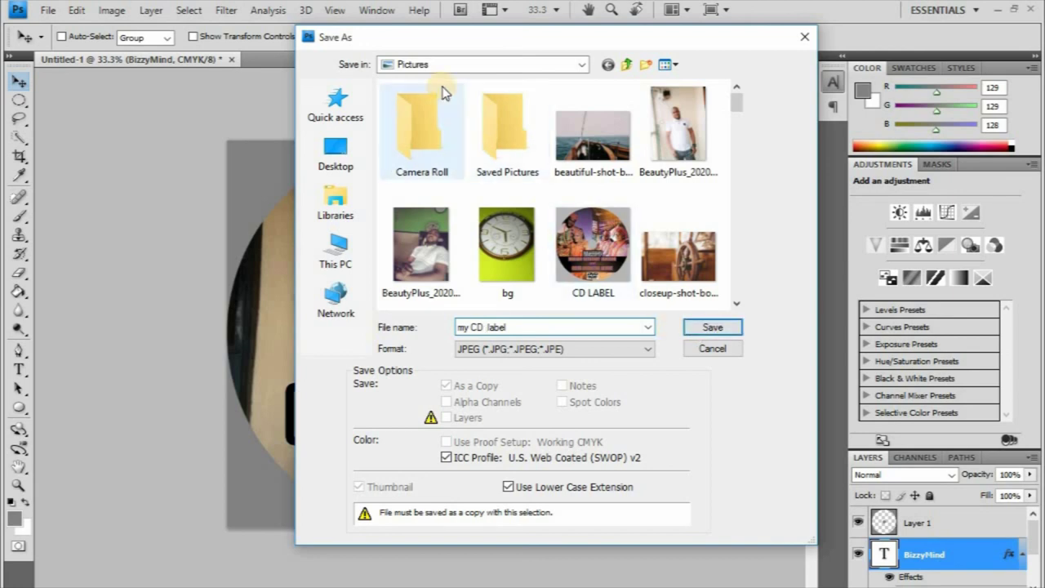
{"action": "left_click", "coordinate": [426, 65]}
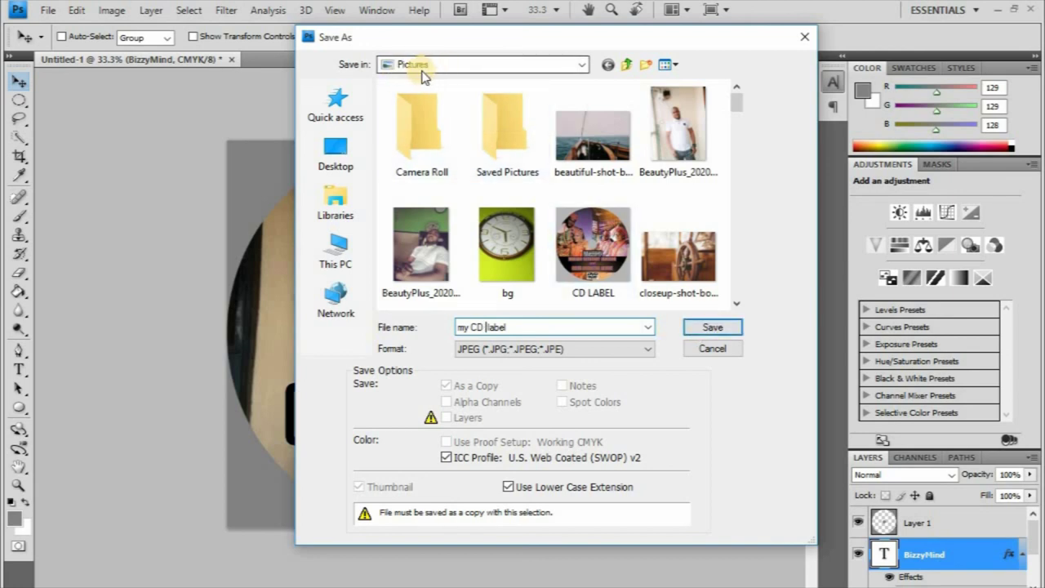
{"action": "left_click", "coordinate": [707, 328]}
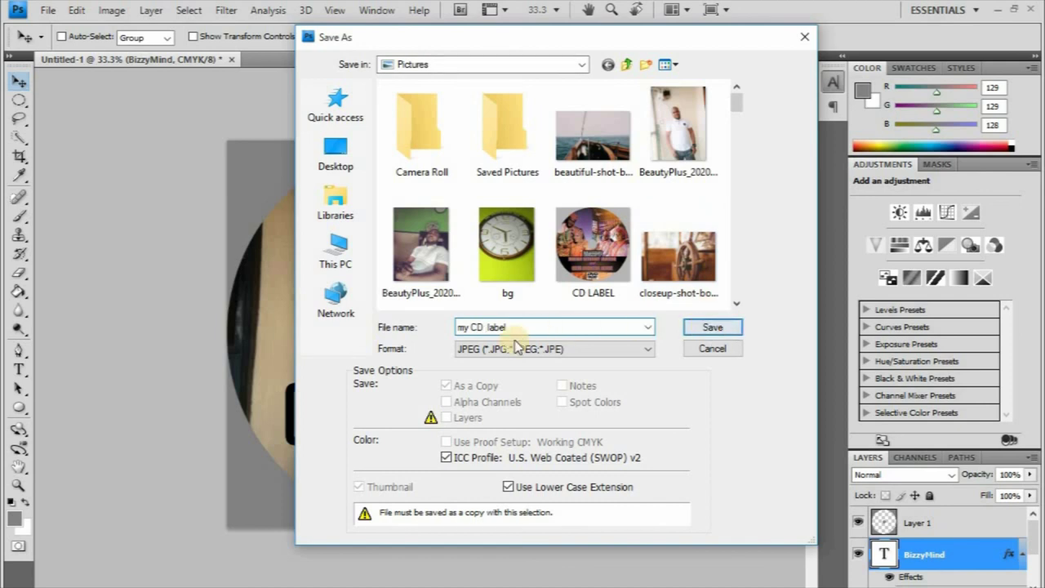
{"action": "left_click", "coordinate": [708, 347]}
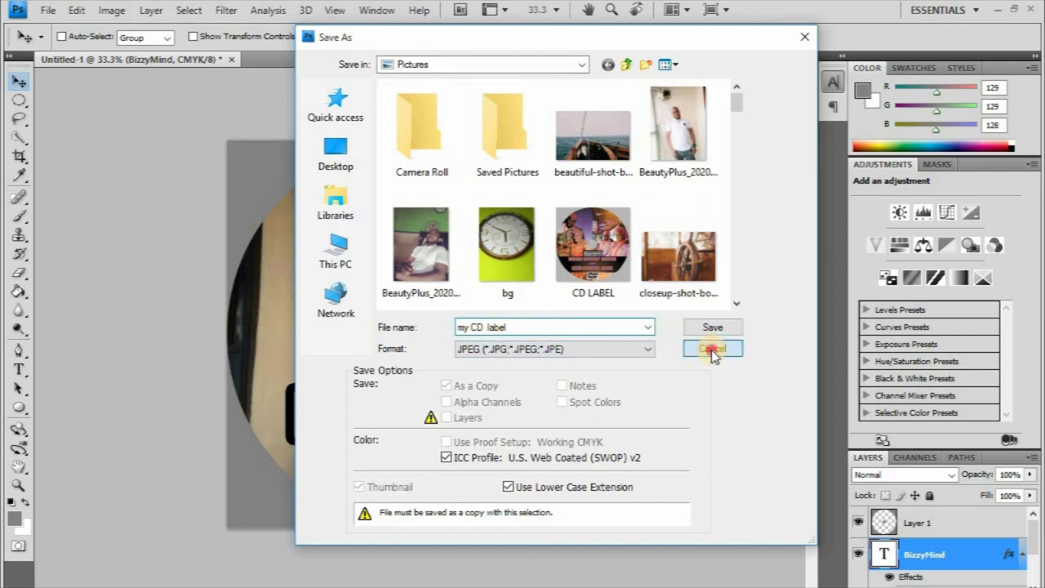